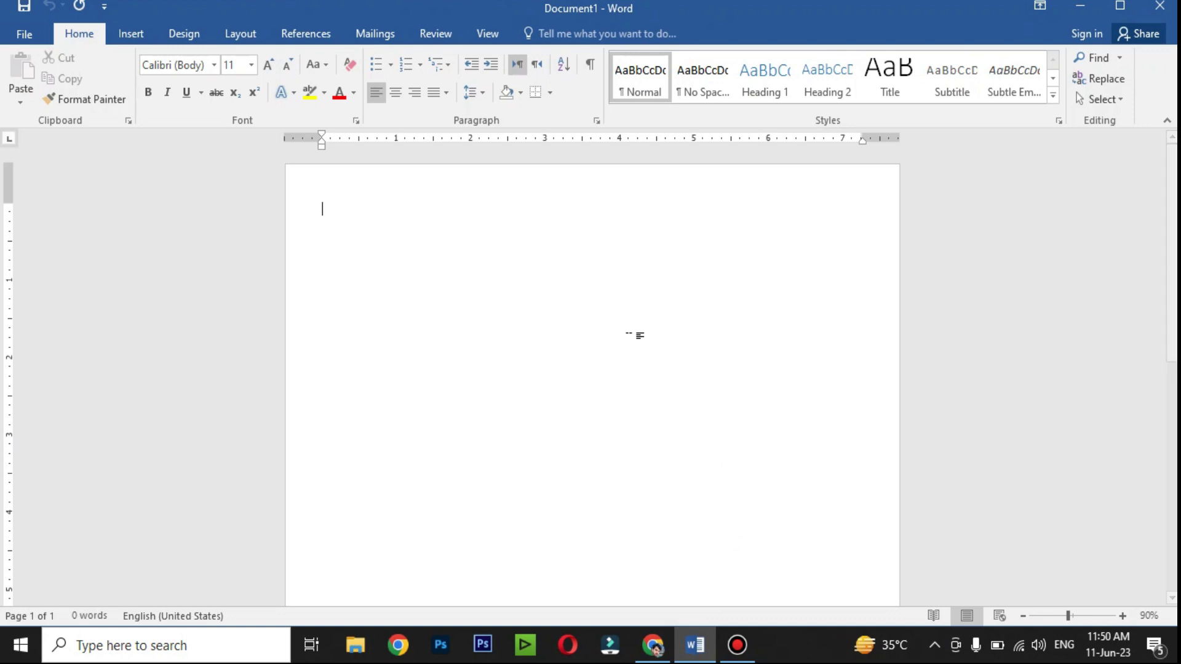
# Minimize Word, refresh the desktop, and return to the document.
pyautogui.click(1076, 11)
pyautogui.rightClick(750, 171)
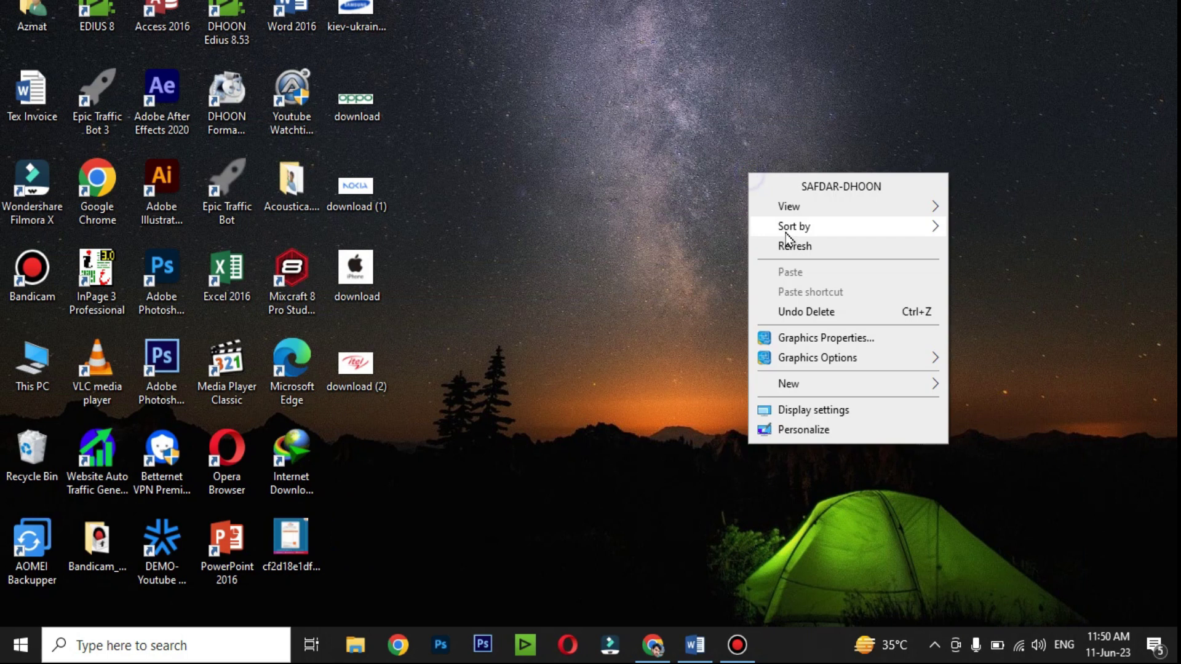
pyautogui.click(790, 245)
pyautogui.click(695, 645)
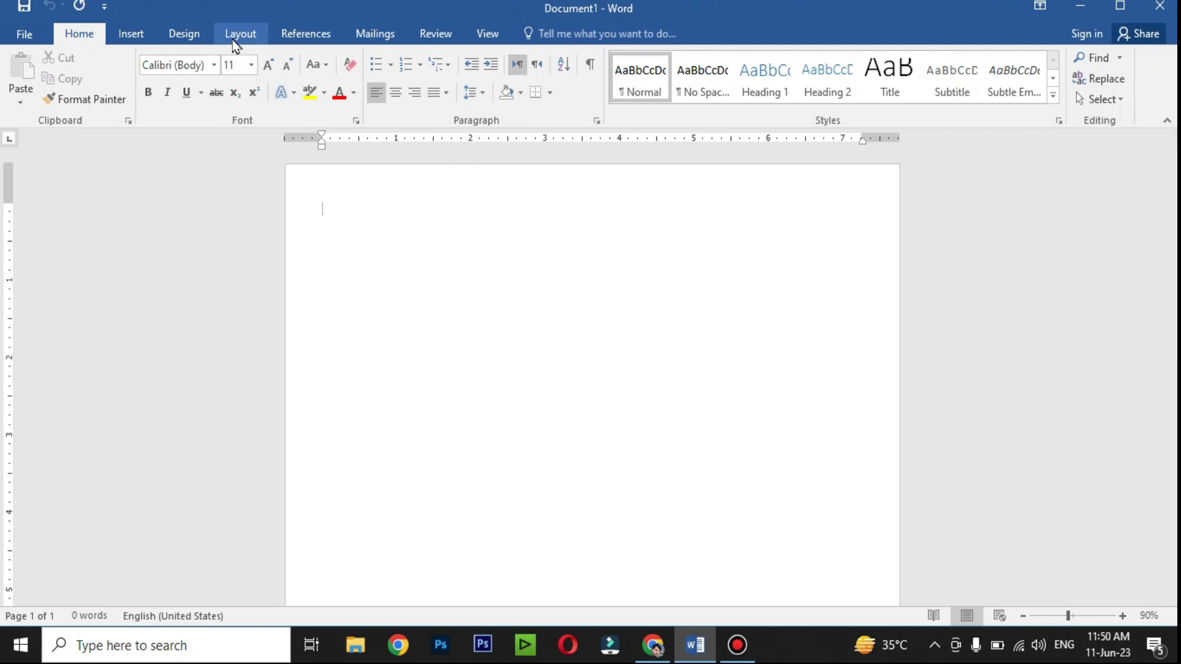
# Set the paper size to A4 and apply Narrow 0.5-inch margins.
pyautogui.click(234, 37)
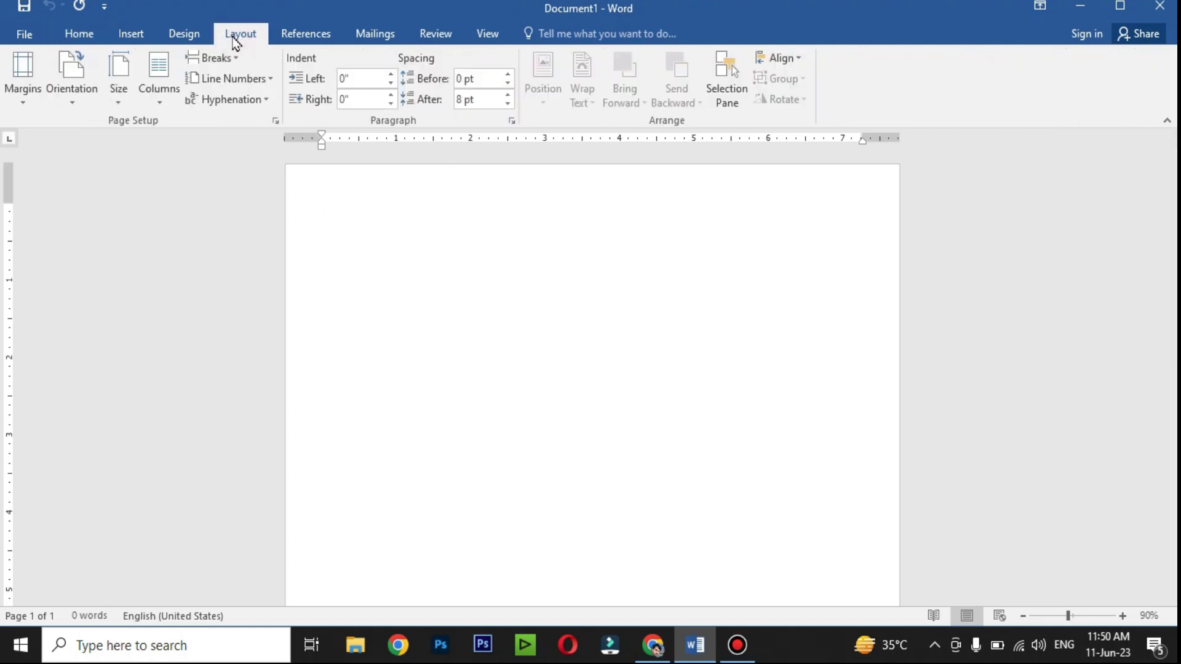
pyautogui.click(123, 89)
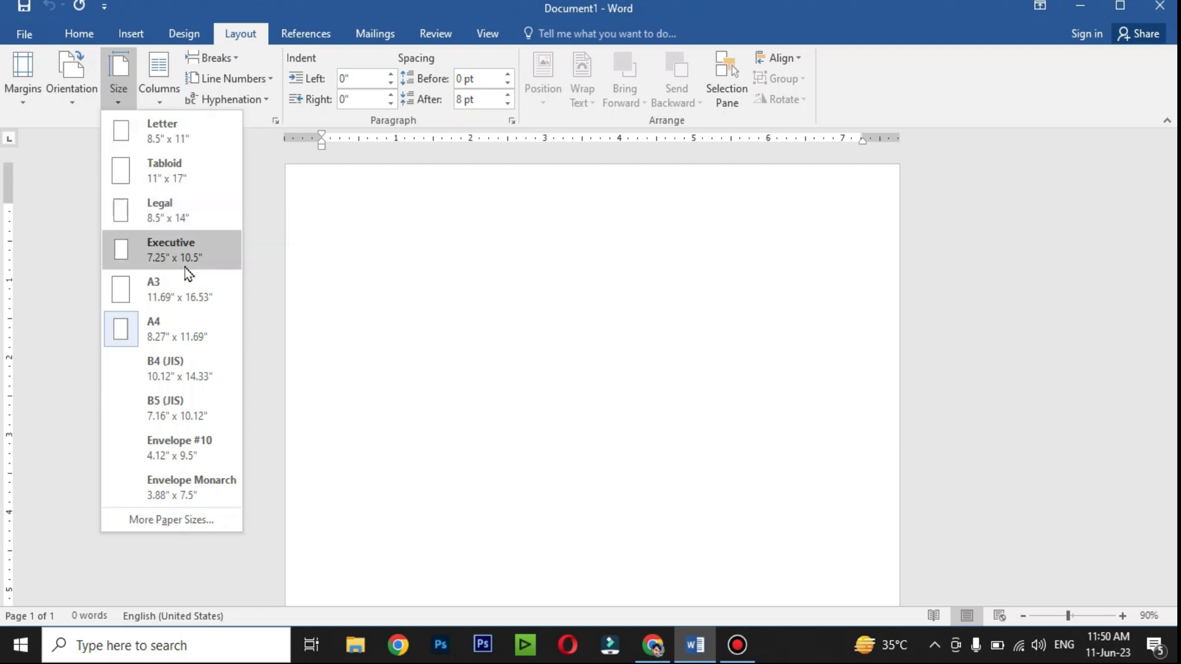
pyautogui.click(170, 335)
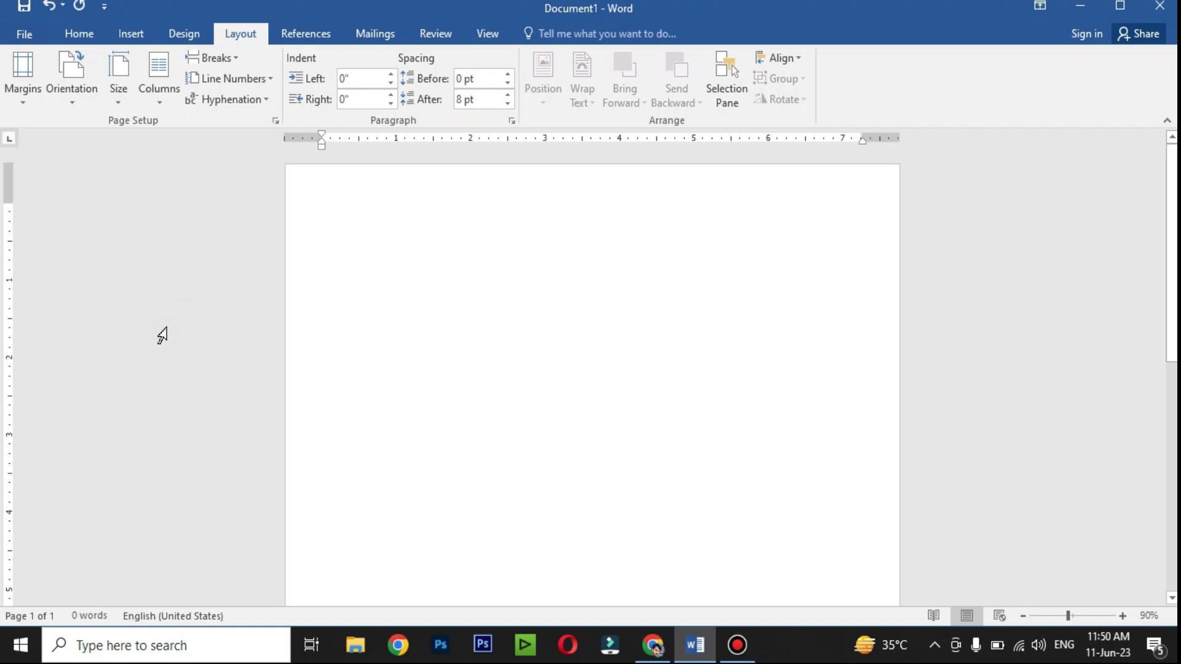
pyautogui.click(33, 73)
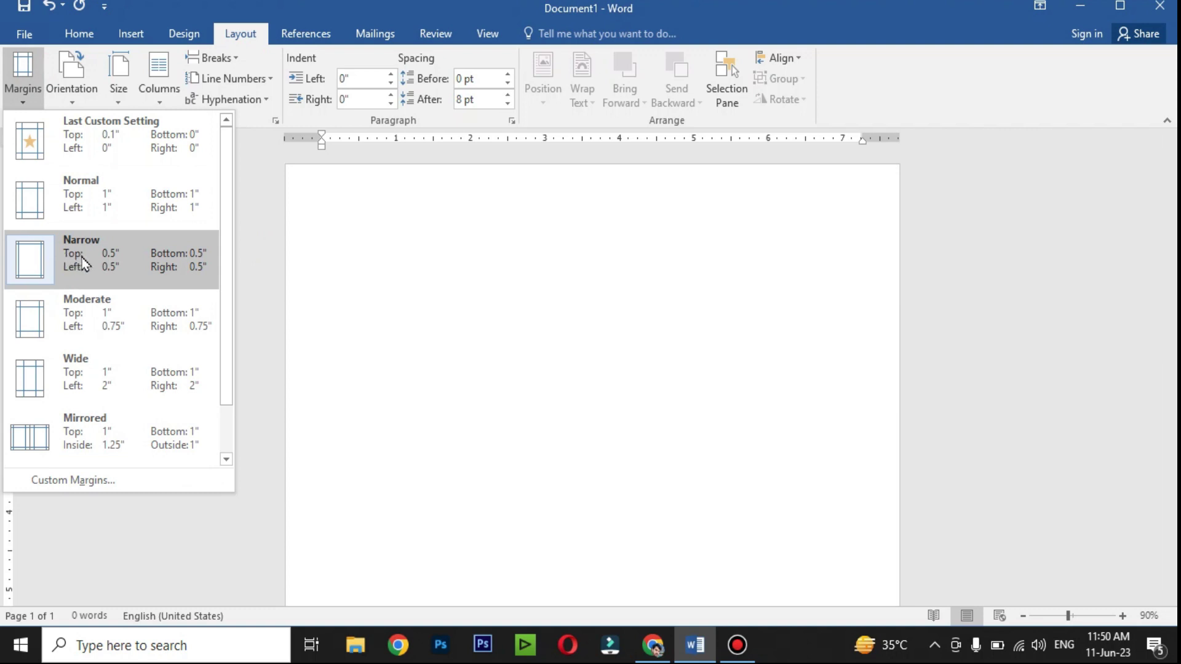
pyautogui.click(84, 263)
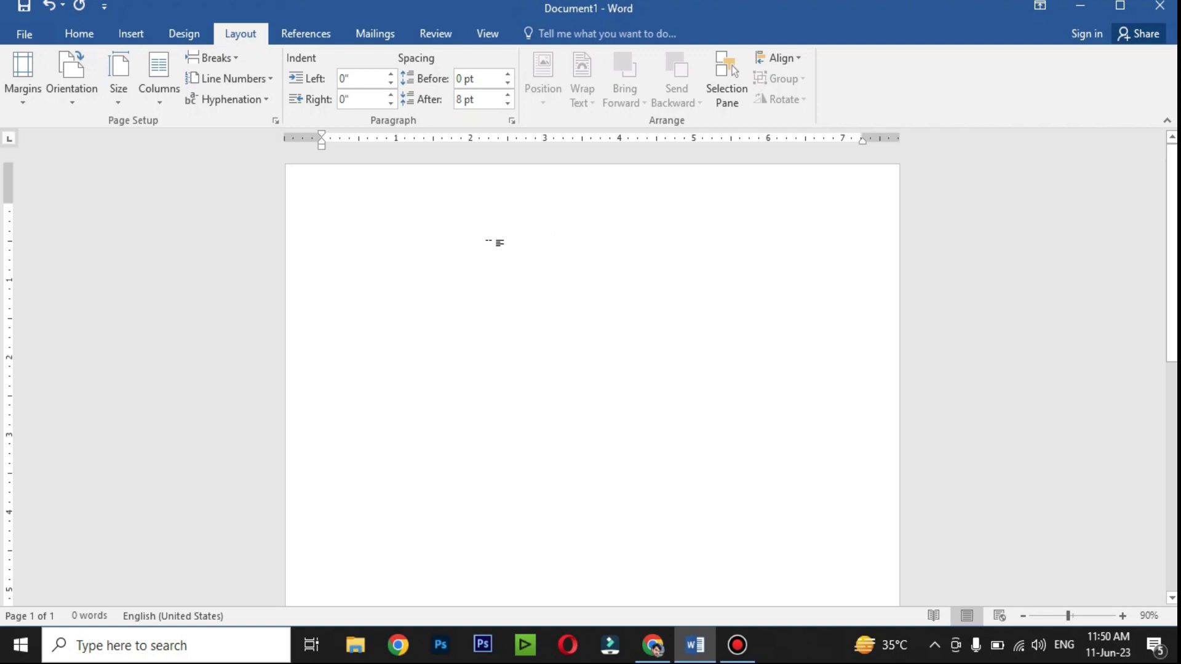
pyautogui.click(131, 33)
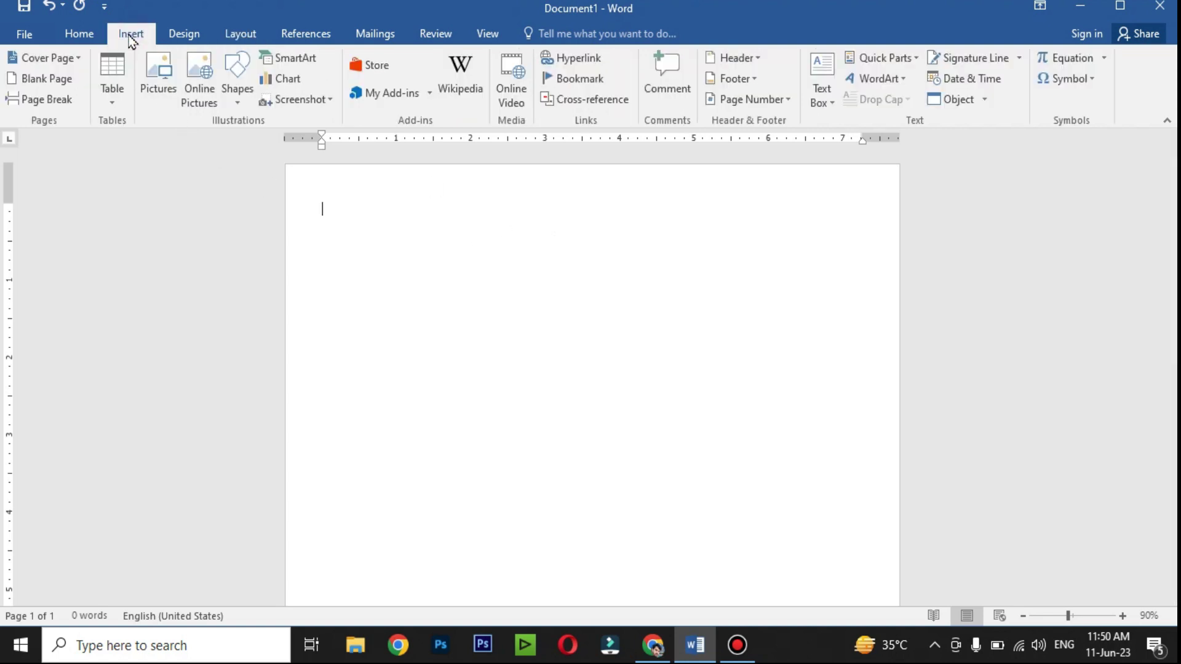
# Insert a custom table of 4 columns and 8 rows via the Insert Table dialog.
pyautogui.click(112, 101)
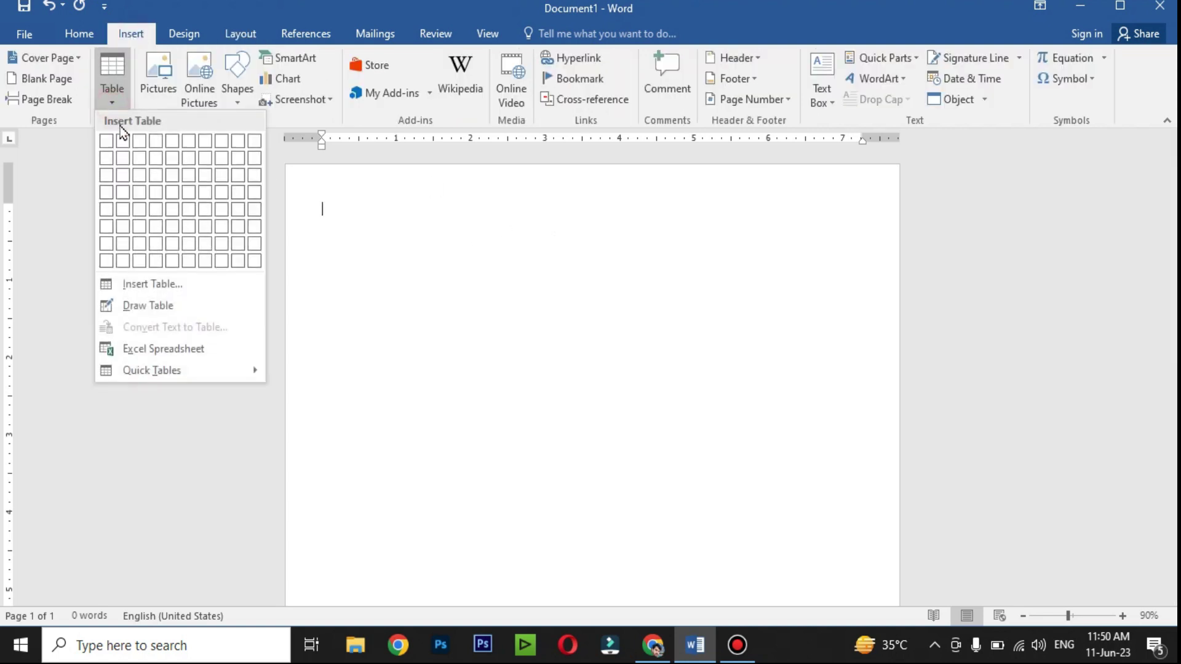
pyautogui.click(148, 285)
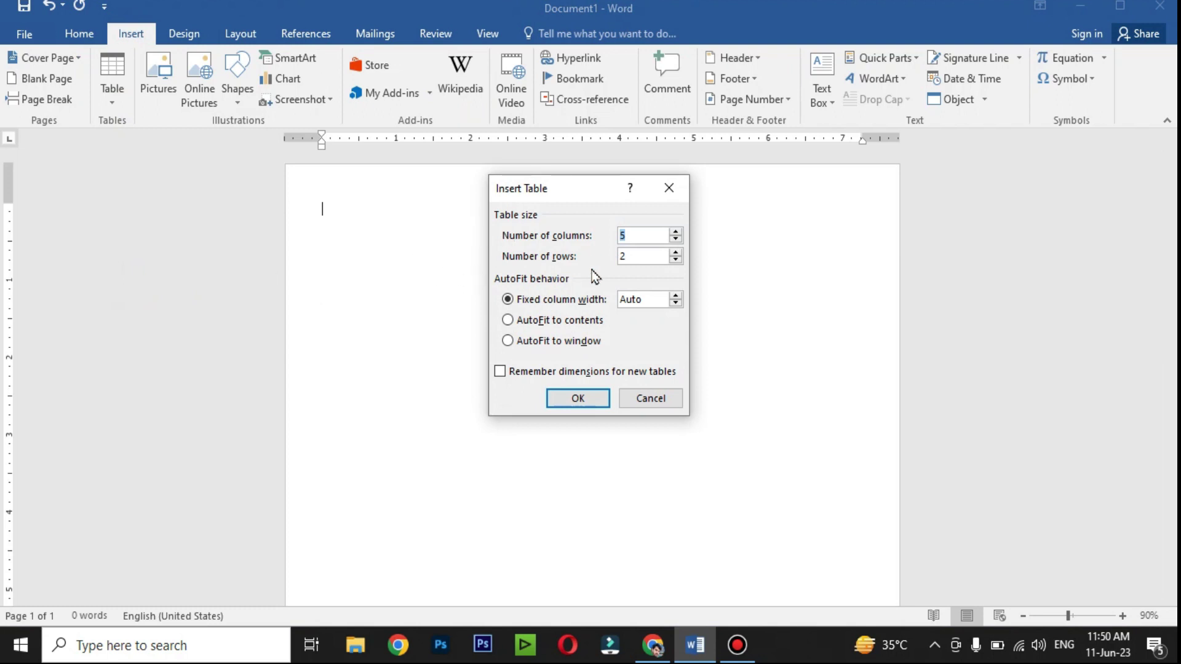
pyautogui.write('4')
pyautogui.doubleClick(628, 257)
pyautogui.write('8')
pyautogui.click(578, 400)
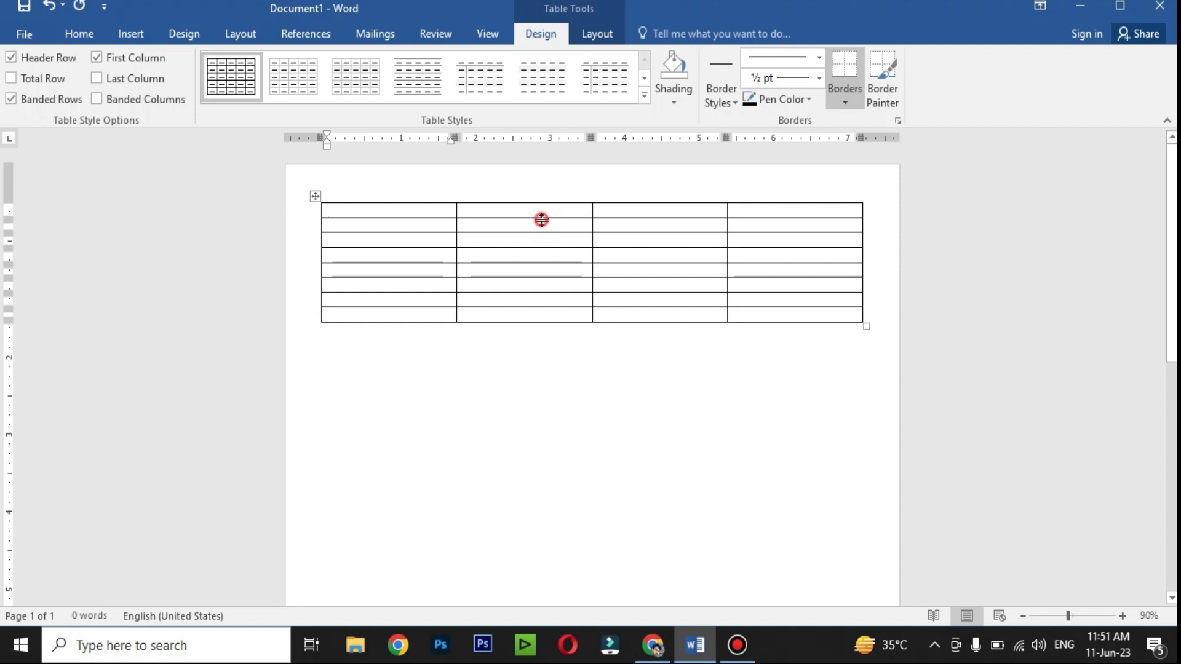
# Drag the first row's bottom border down to make that row about 2.87 inches tall.
pyautogui.moveTo(541, 218); pyautogui.dragTo(555, 427)
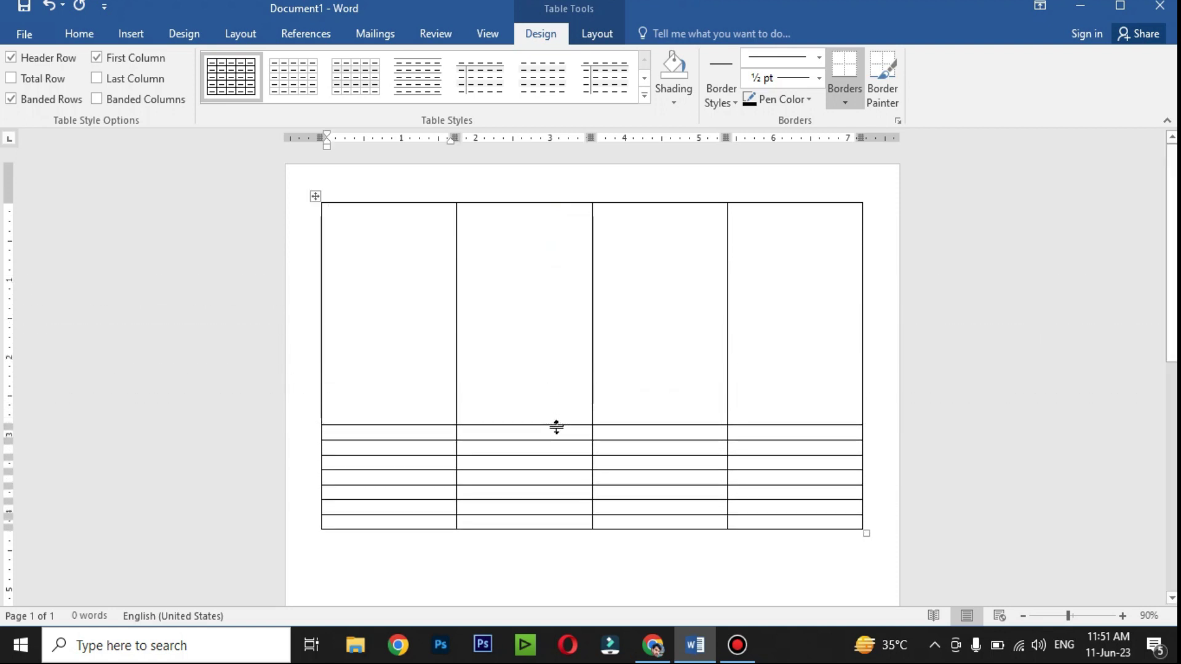
pyautogui.scroll(-5, 556, 426)
pyautogui.scroll(5, 556, 427)
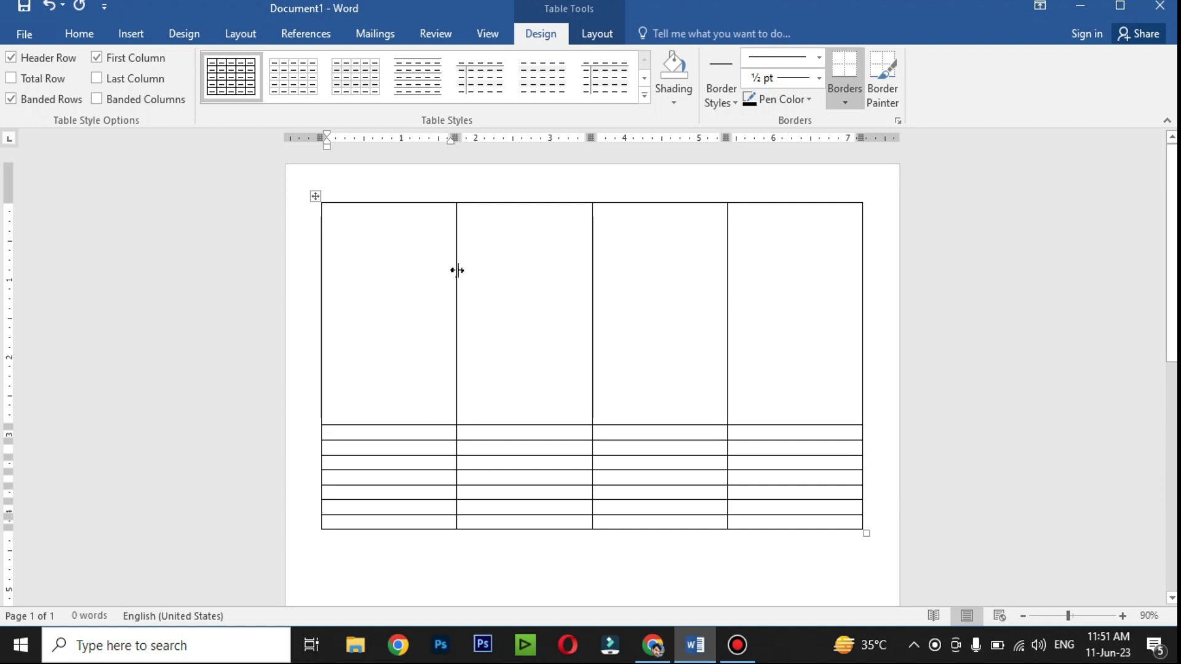
pyautogui.click(596, 37)
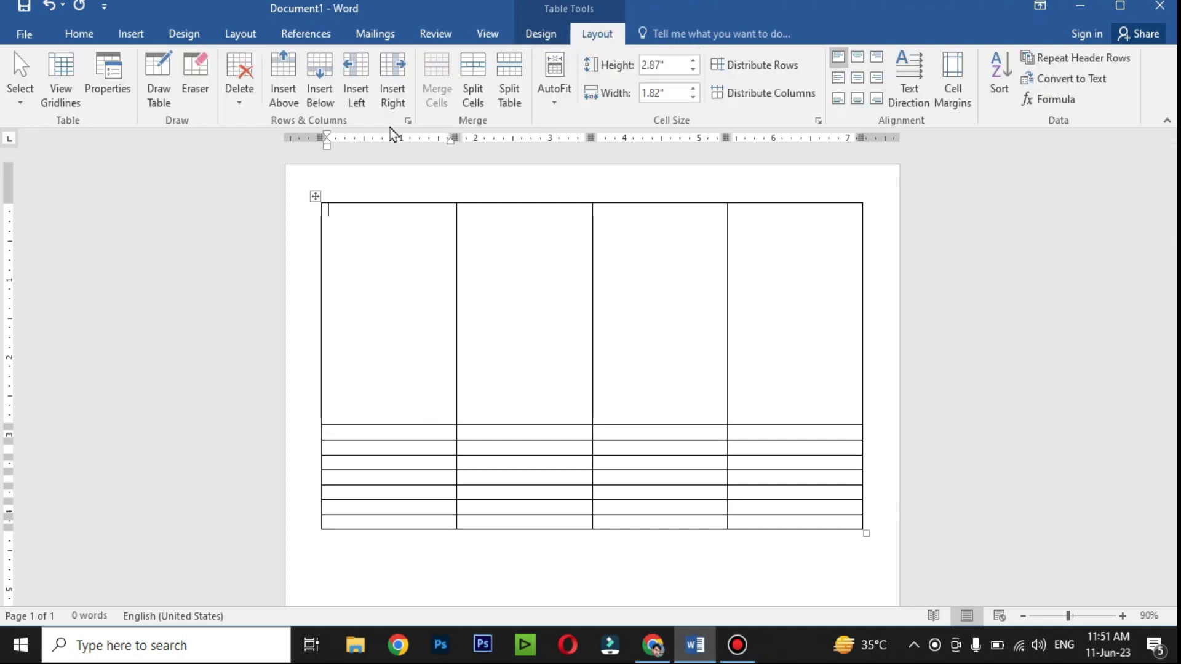
# Use the Eraser to remove the first row's inner vertical borders, leaving one four-column-wide cell.
pyautogui.click(196, 80)
pyautogui.moveTo(433, 316); pyautogui.dragTo(741, 311)
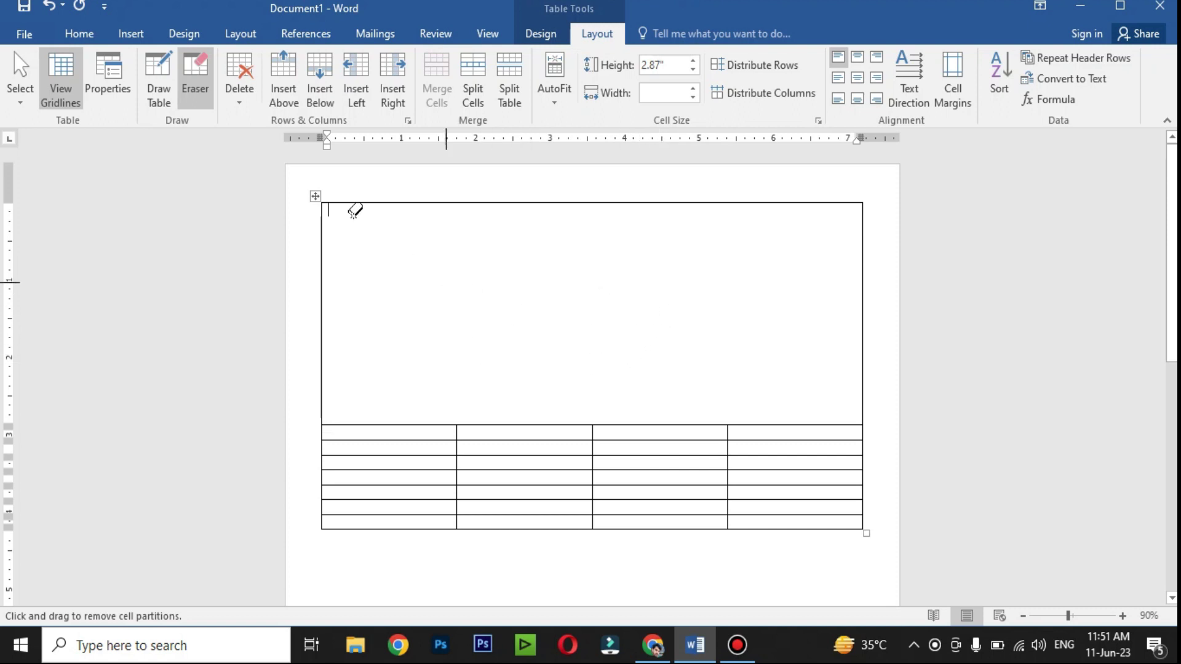
pyautogui.click(195, 78)
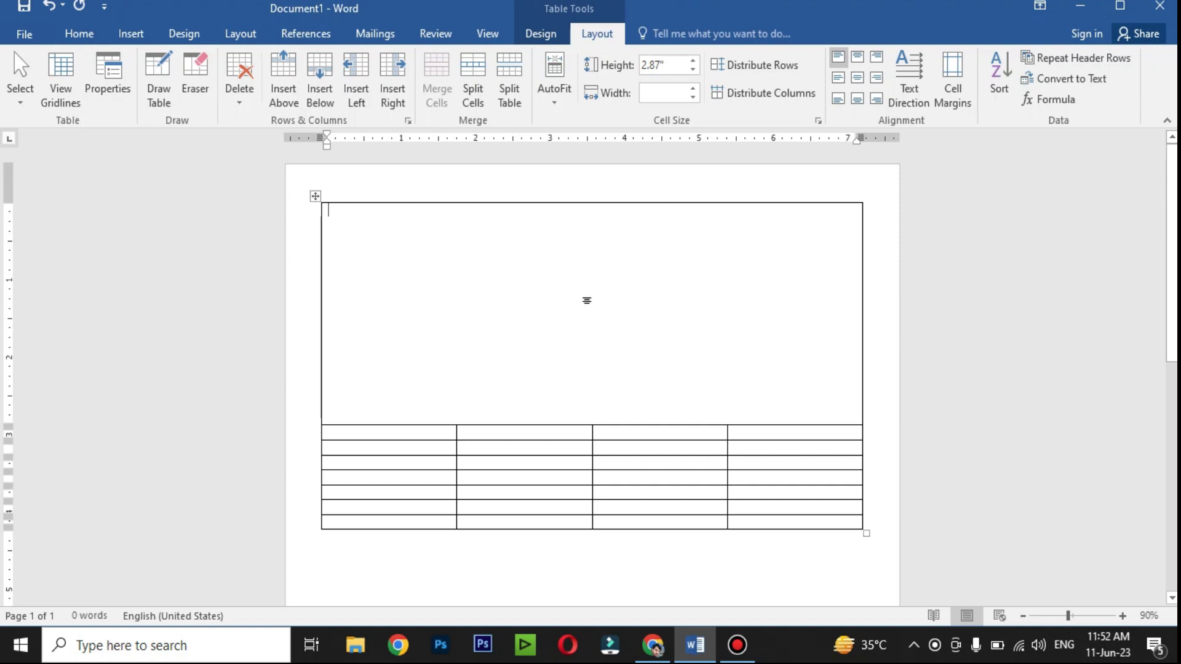
pyautogui.click(79, 34)
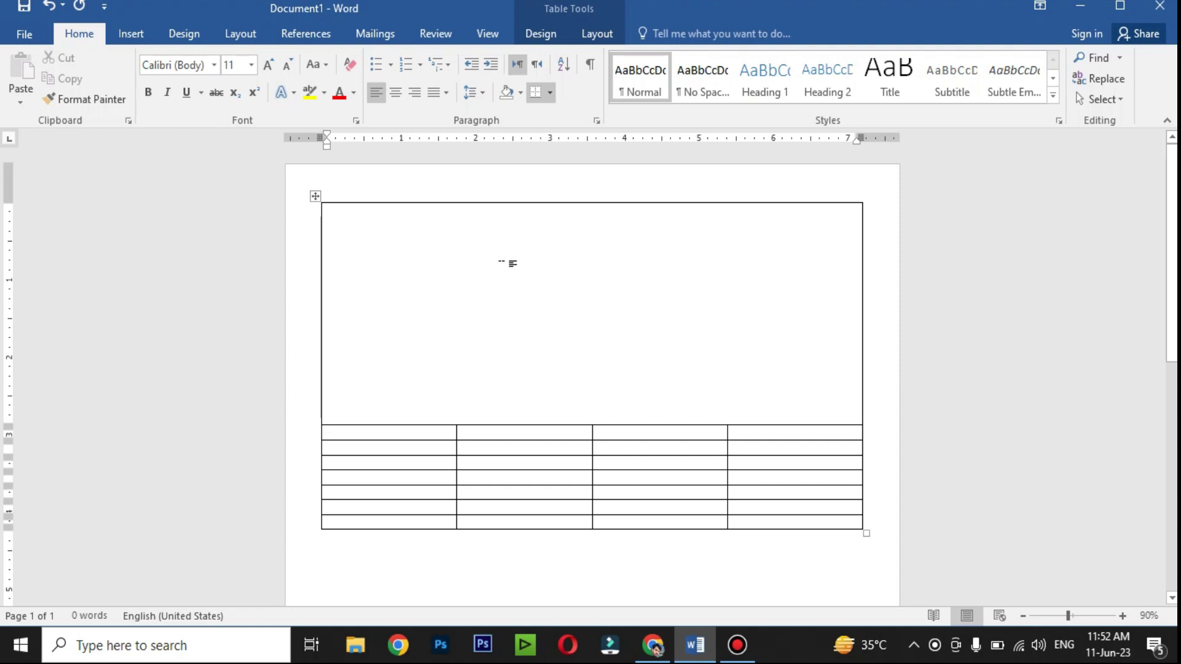
# Type the centred heading 'Tex Invoice' in the top cell and grow it to 16 pt.
pyautogui.click(395, 92)
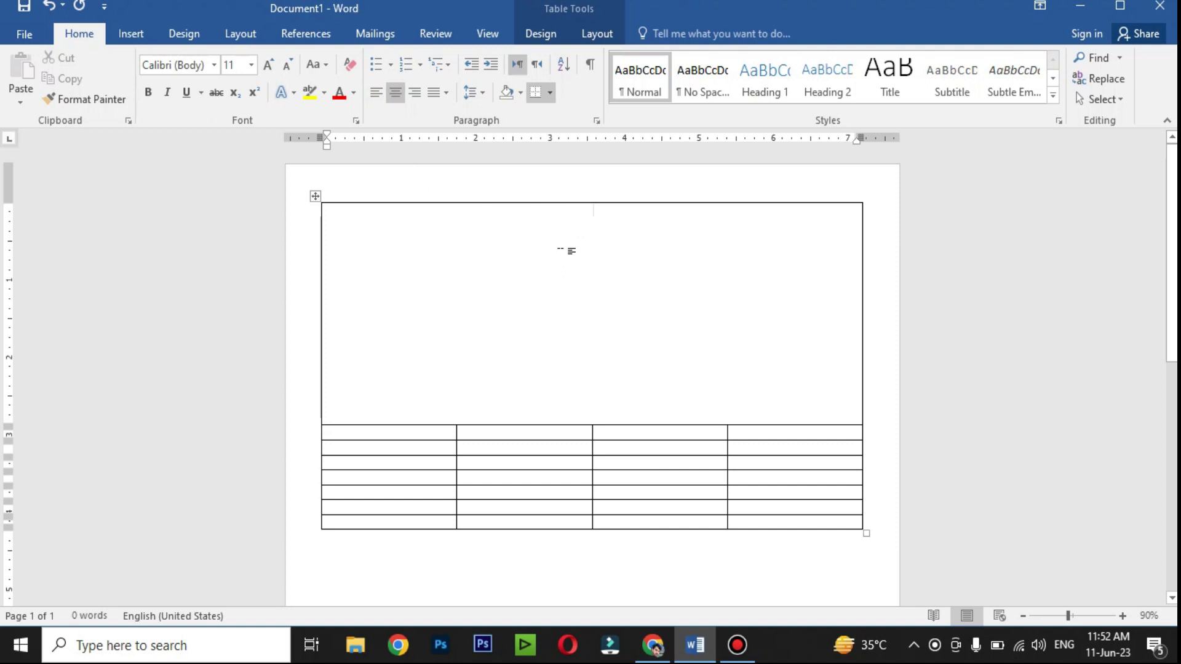
pyautogui.write('Tex In')
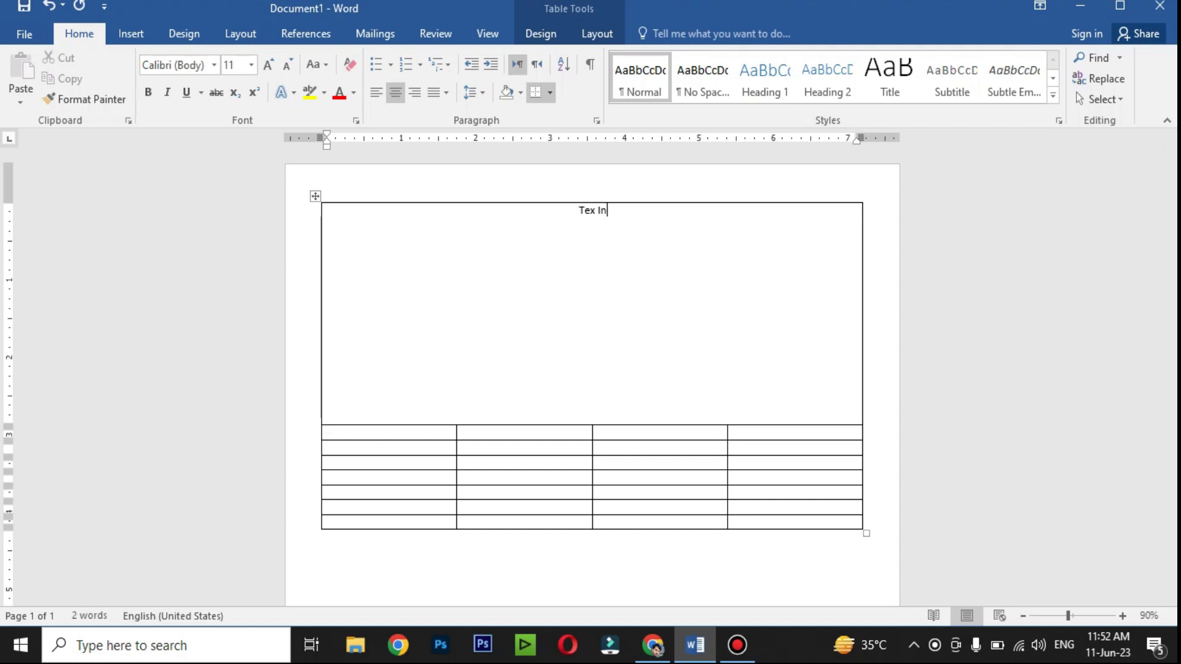
pyautogui.write('voice')
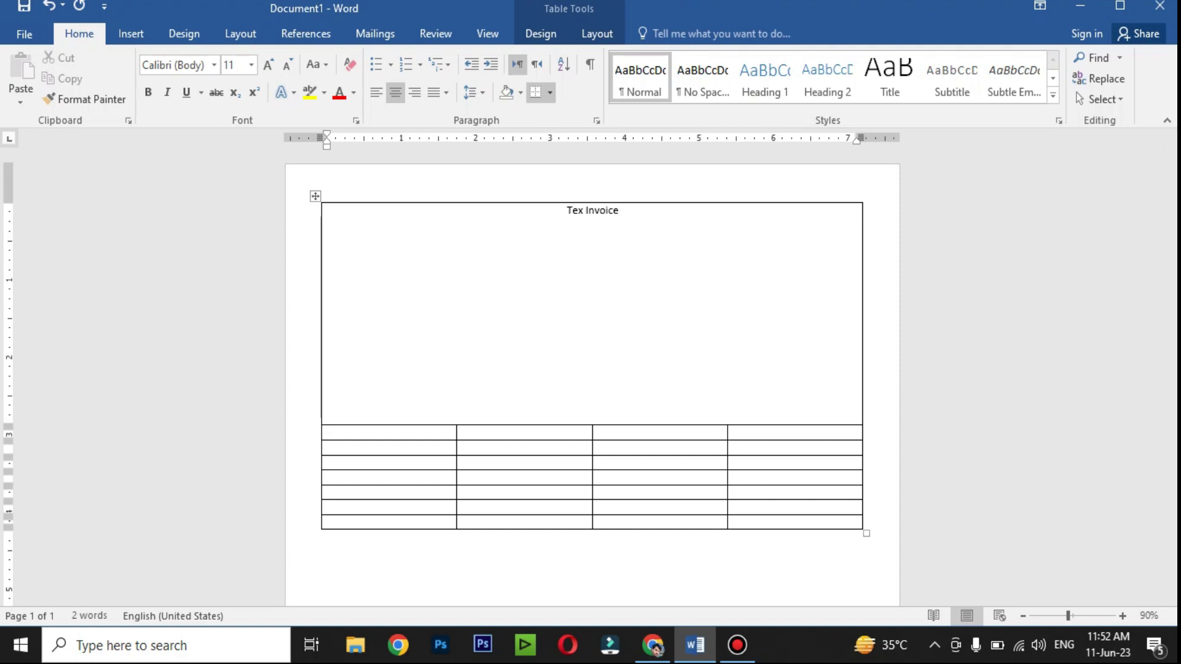
pyautogui.moveTo(567, 210); pyautogui.dragTo(618, 212)
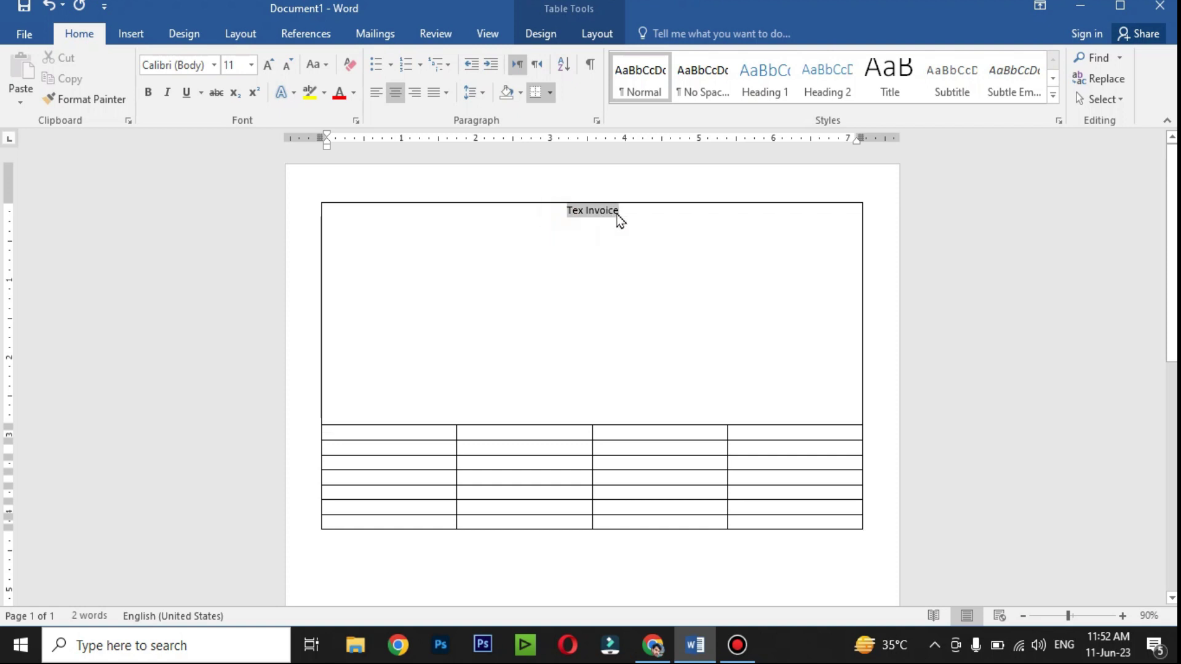
pyautogui.click(270, 65)
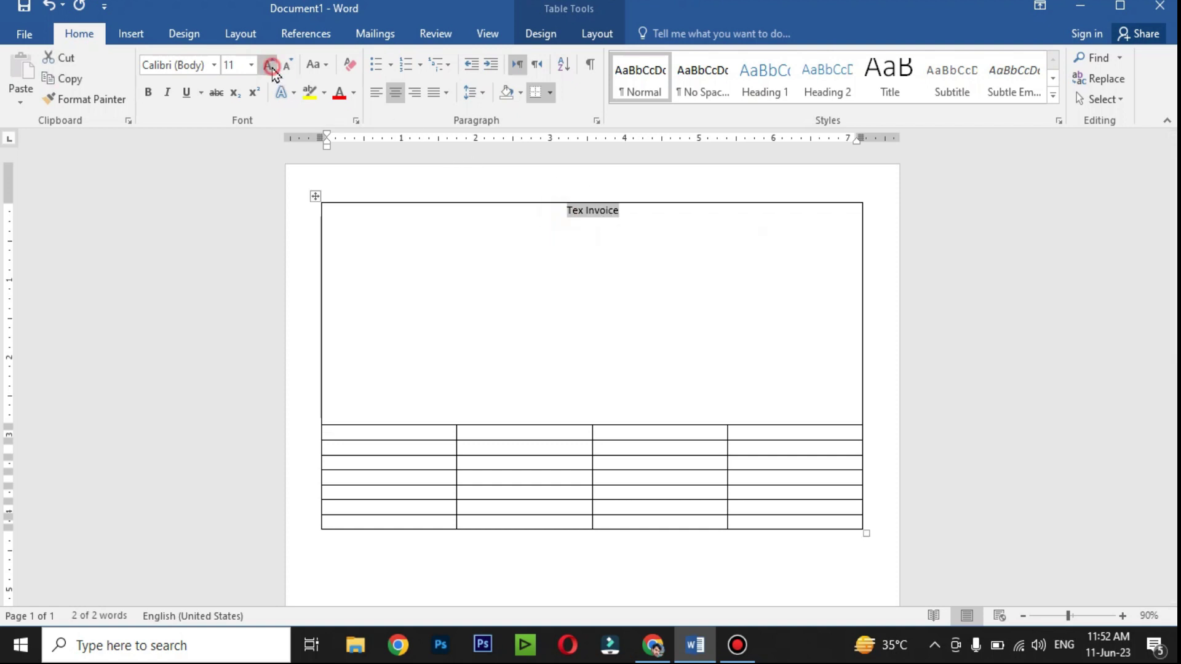
pyautogui.click(268, 65)
pyautogui.click(269, 65)
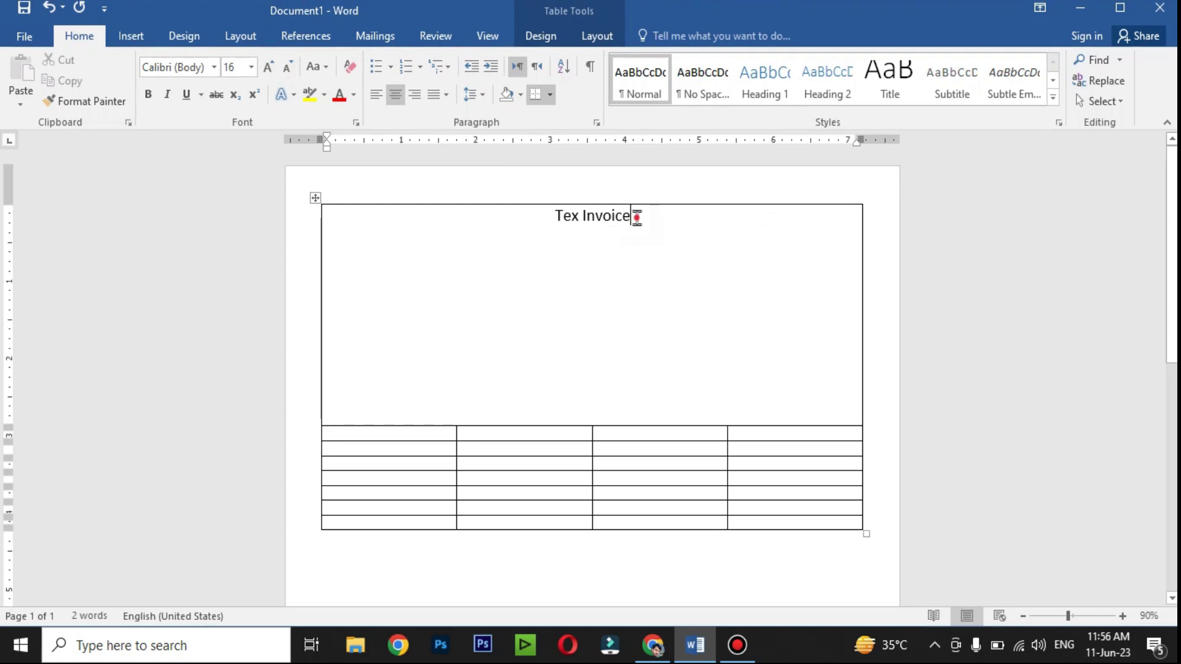
# Make the heading bold Calibri (Body) and start a new line below it.
pyautogui.moveTo(638, 219); pyautogui.dragTo(557, 220)
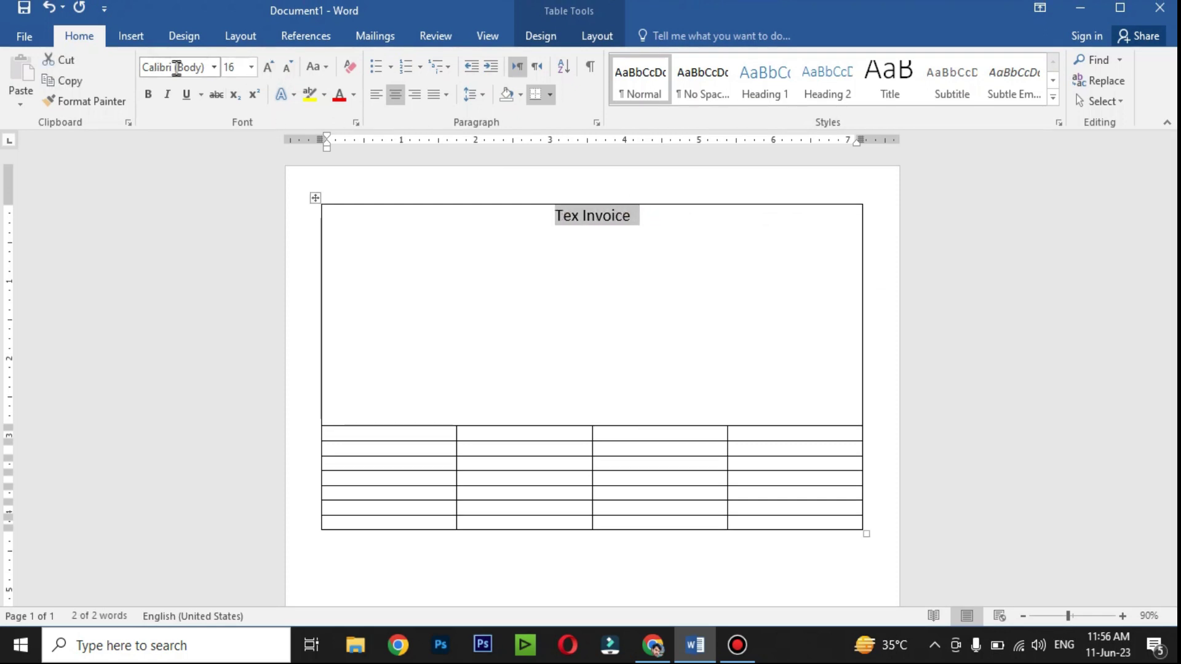
pyautogui.click(213, 67)
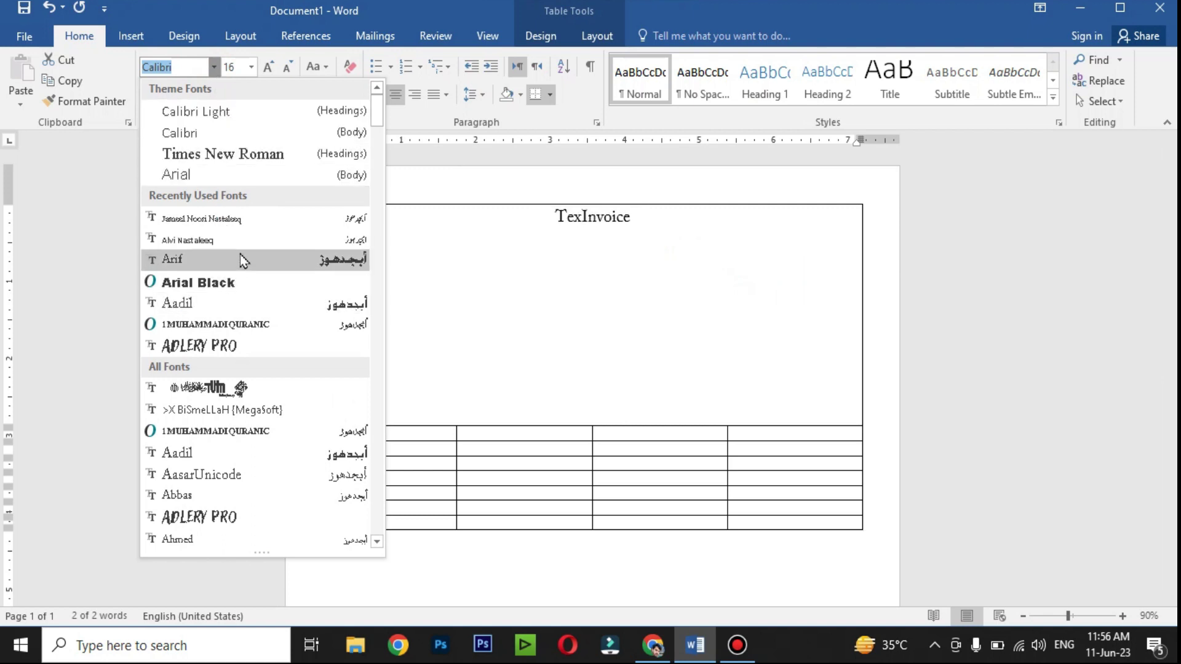
pyautogui.click(221, 132)
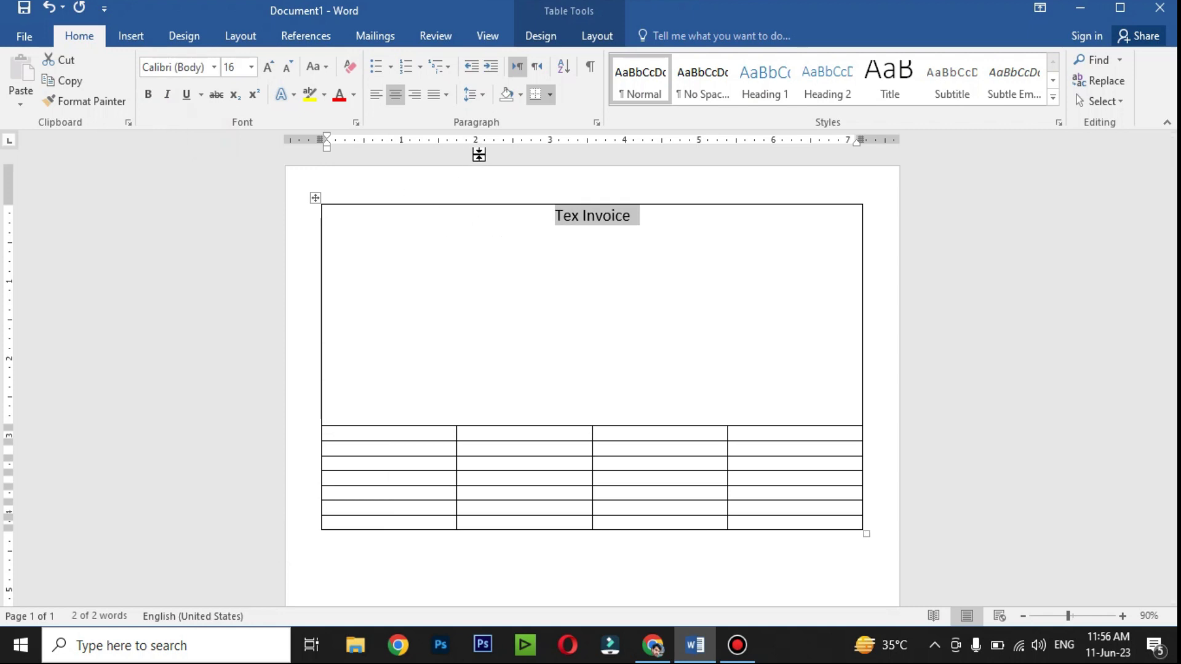
pyautogui.click(148, 94)
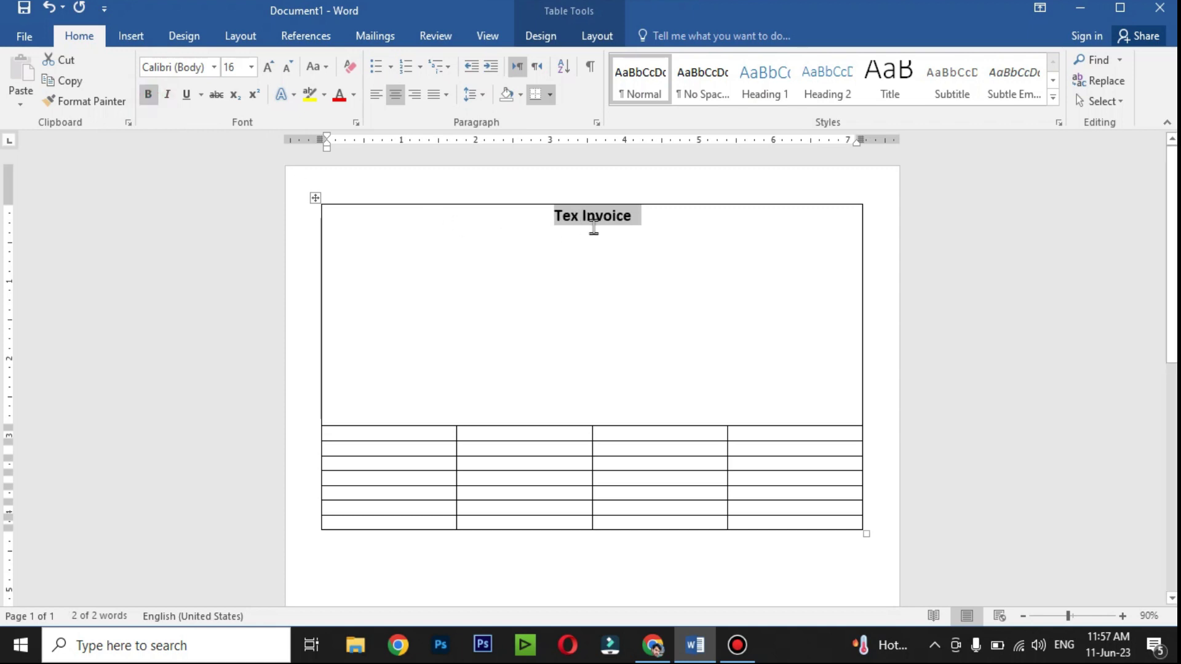
pyautogui.click(649, 215)
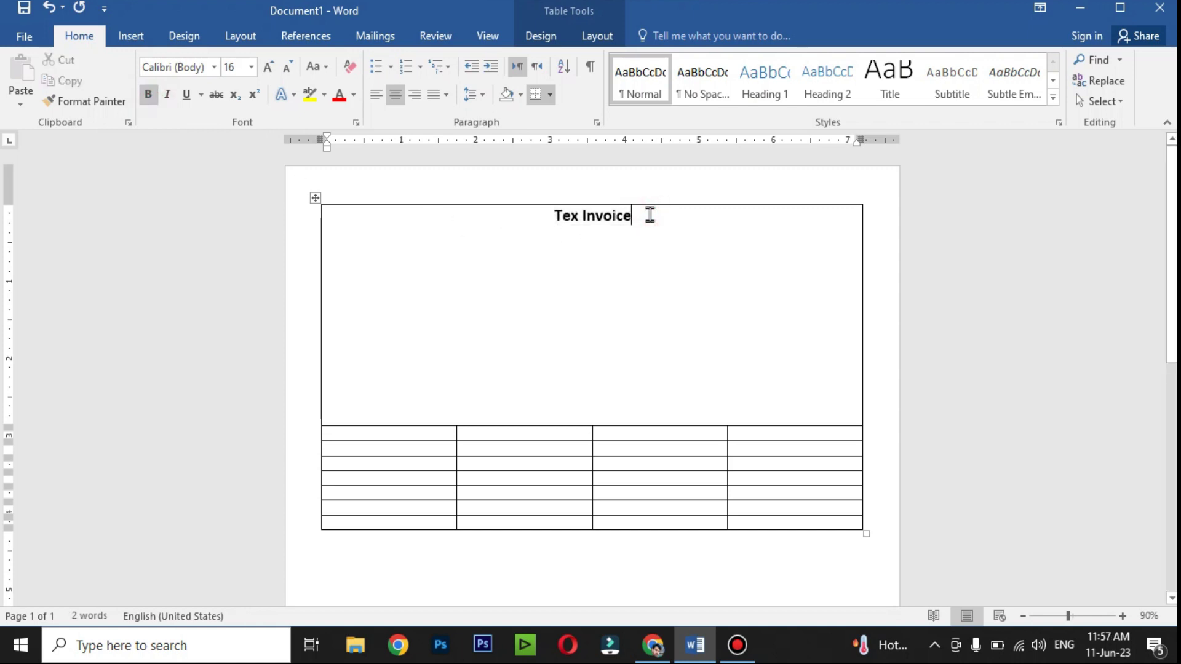
pyautogui.press('Return')
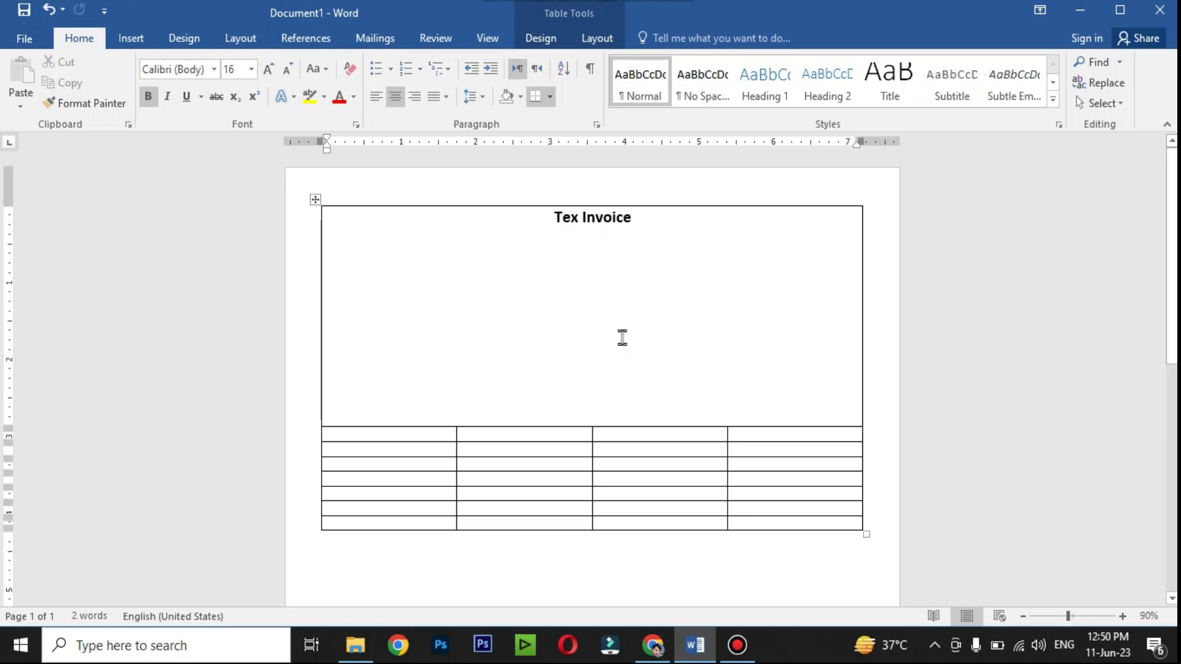
# Type 'Pakistan Mobile Shop', the shop address line, and a 'Mob No.' line with the shop's phone number.
pyautogui.write('Pakistan Mobi')
pyautogui.write('le Shop')
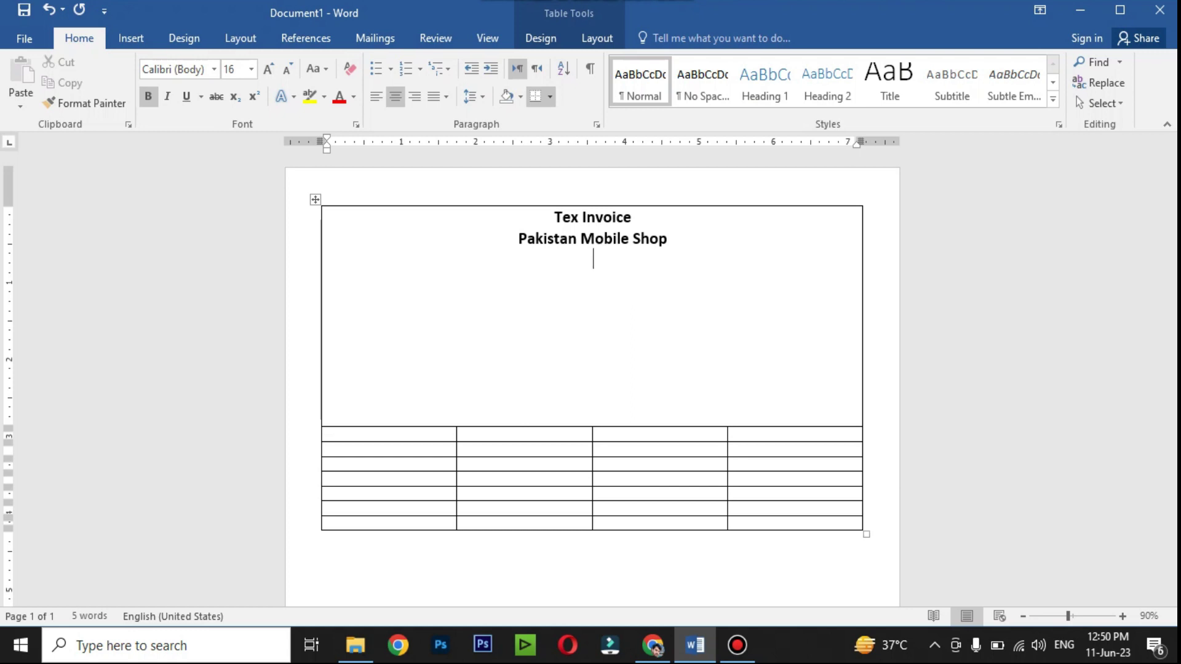
pyautogui.write('A')
pyautogui.write('op')
pyautogui.write('Adress')
pyautogui.write(':')
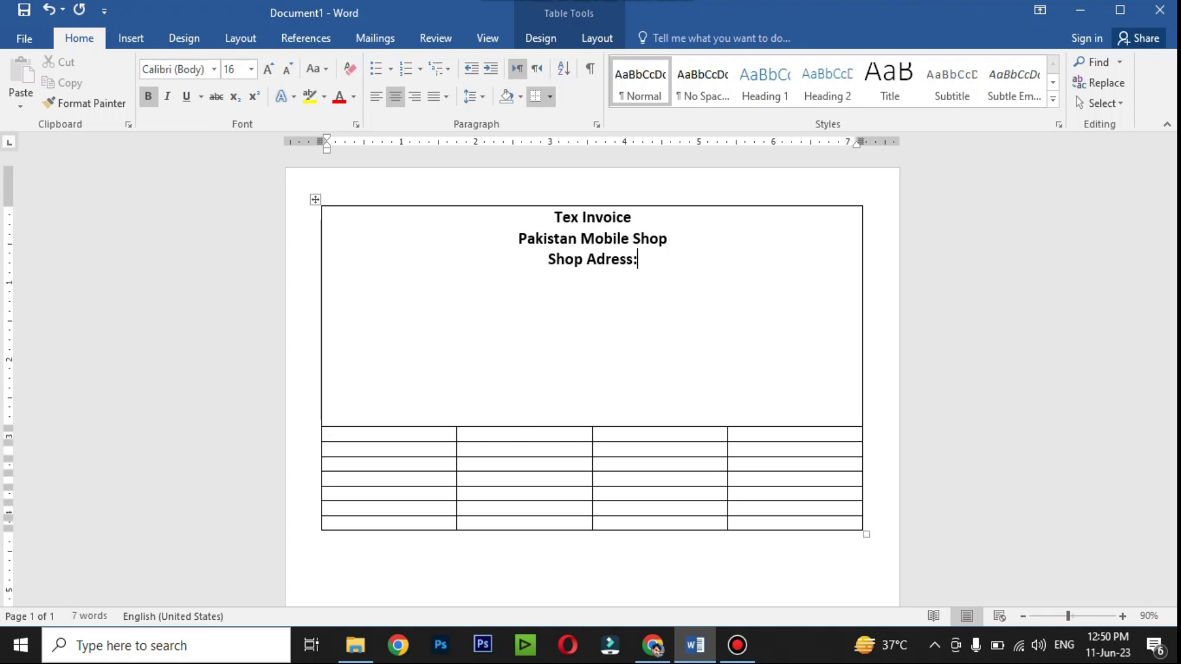
pyautogui.write('shop')
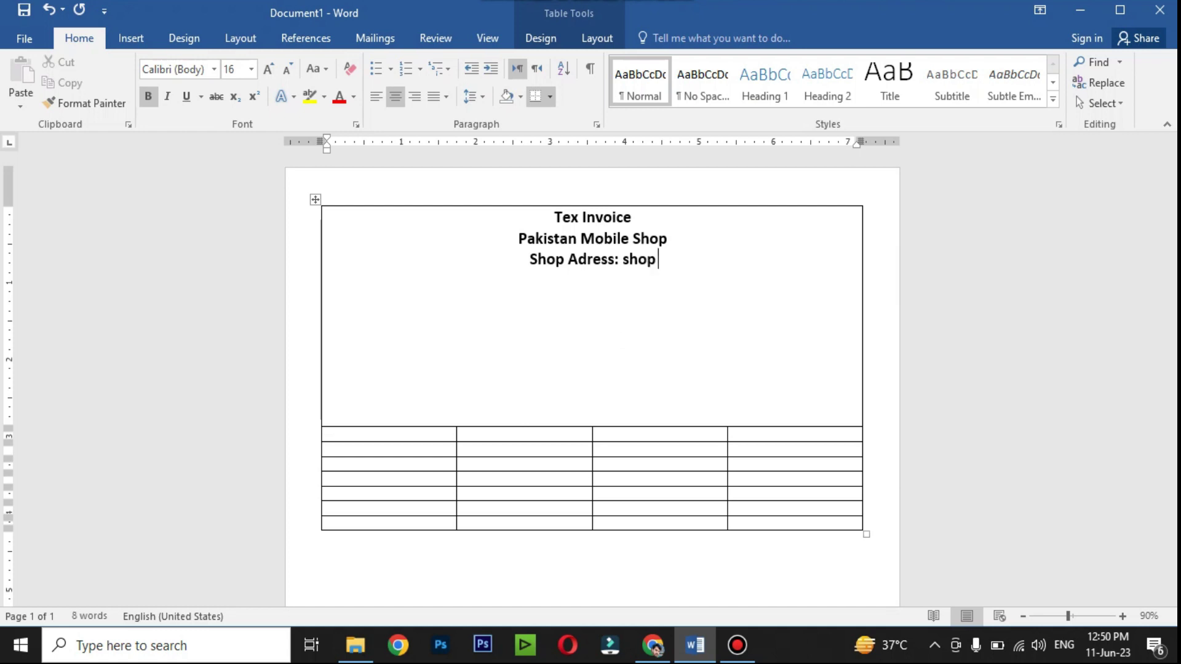
pyautogui.write('No.')
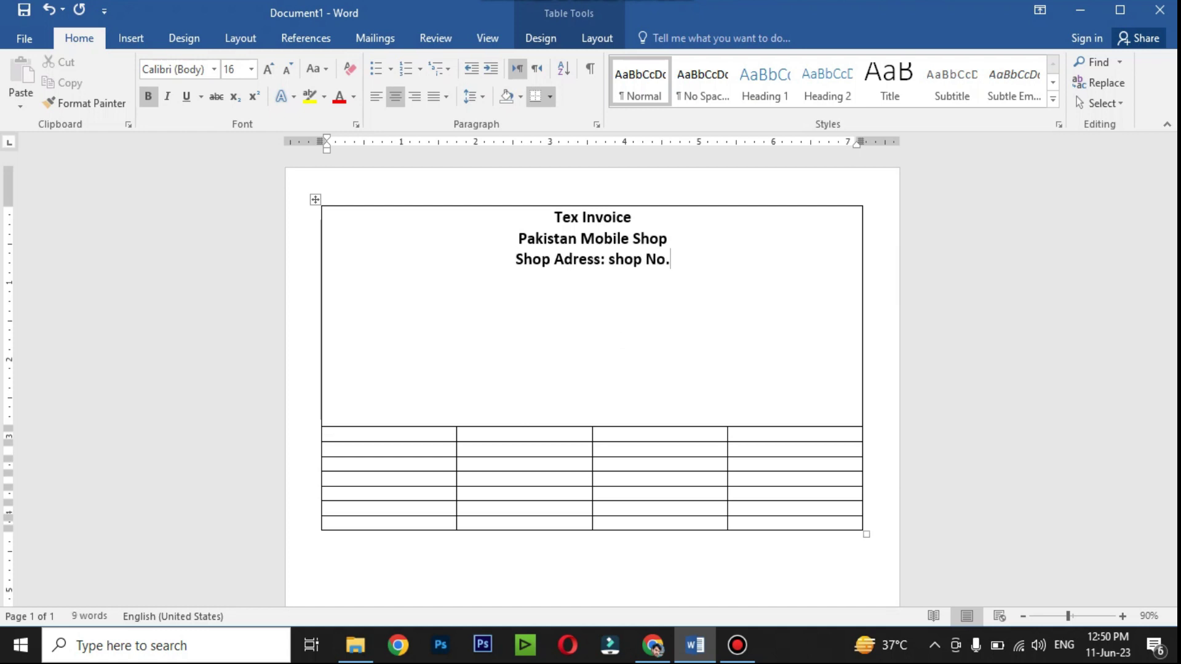
pyautogui.write('67')
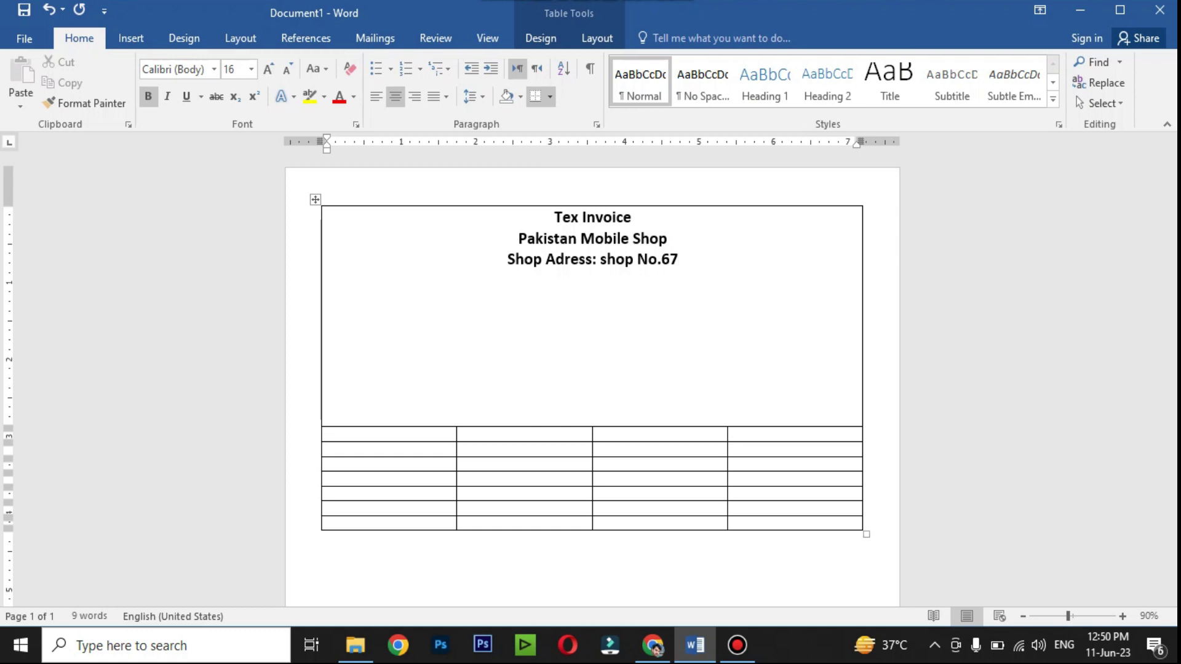
pyautogui.write('Market')
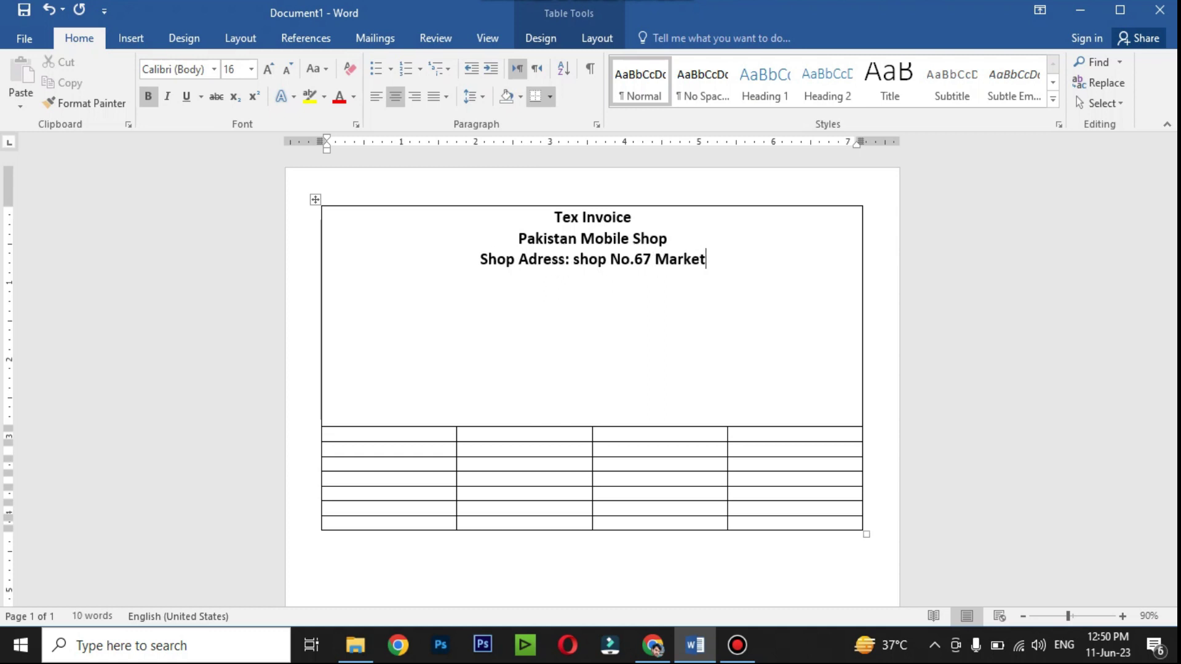
pyautogui.write(' Mobile')
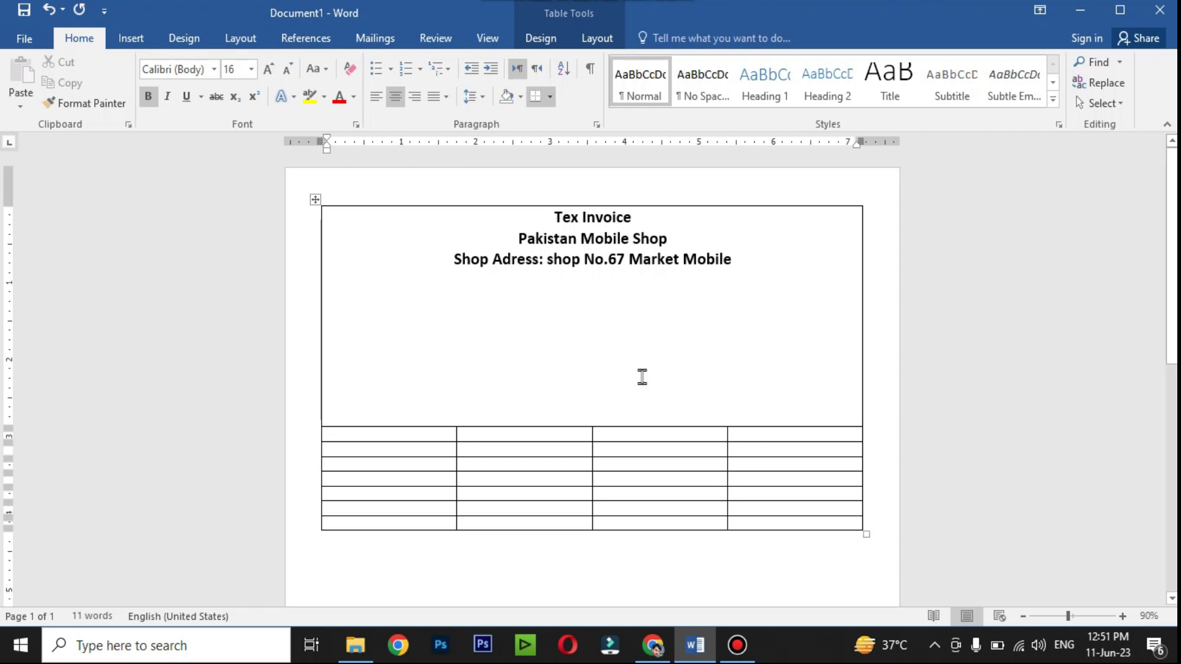
pyautogui.press('Return')
pyautogui.write('Mob')
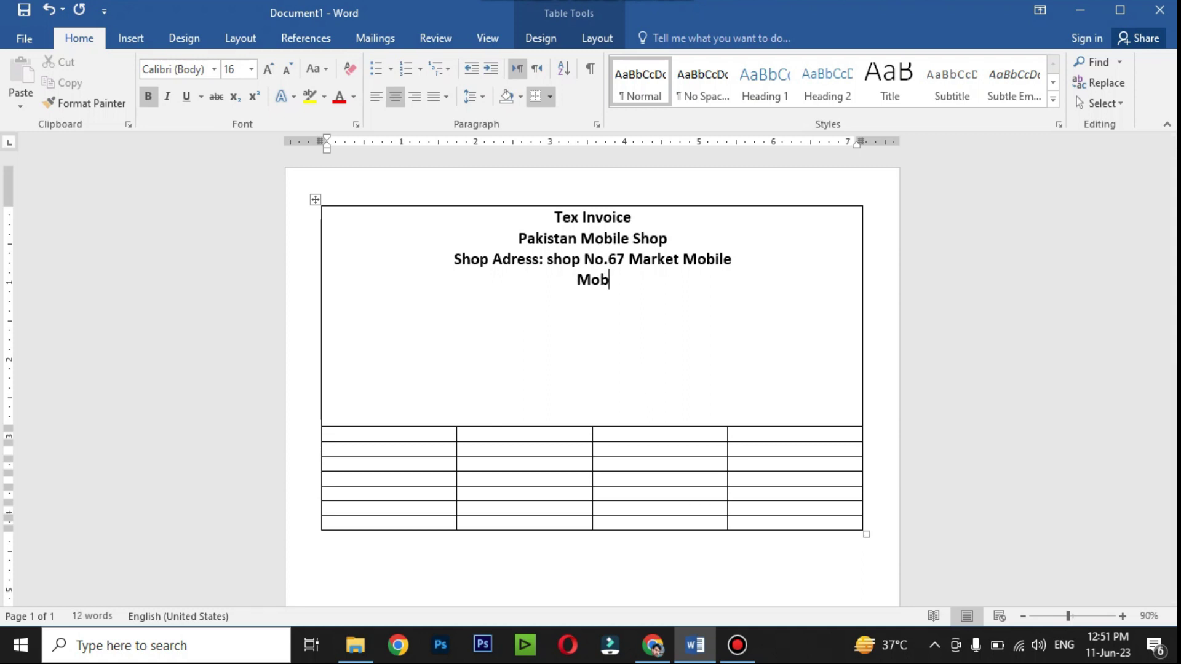
pyautogui.write(' No. ')
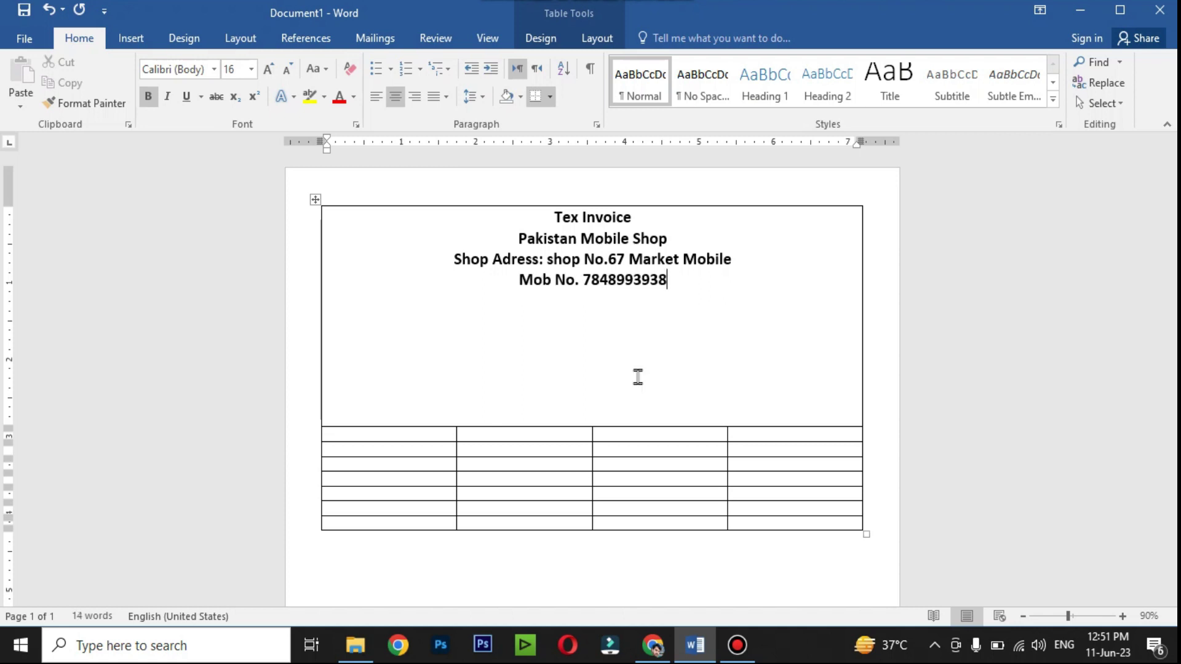
# Enlarge the shop detail lines to 18 pt with 1.15 line spacing.
pyautogui.moveTo(666, 282)
pyautogui.mouseDown()
pyautogui.moveTo(594, 283)
pyautogui.moveTo(496, 236)
pyautogui.mouseUp()
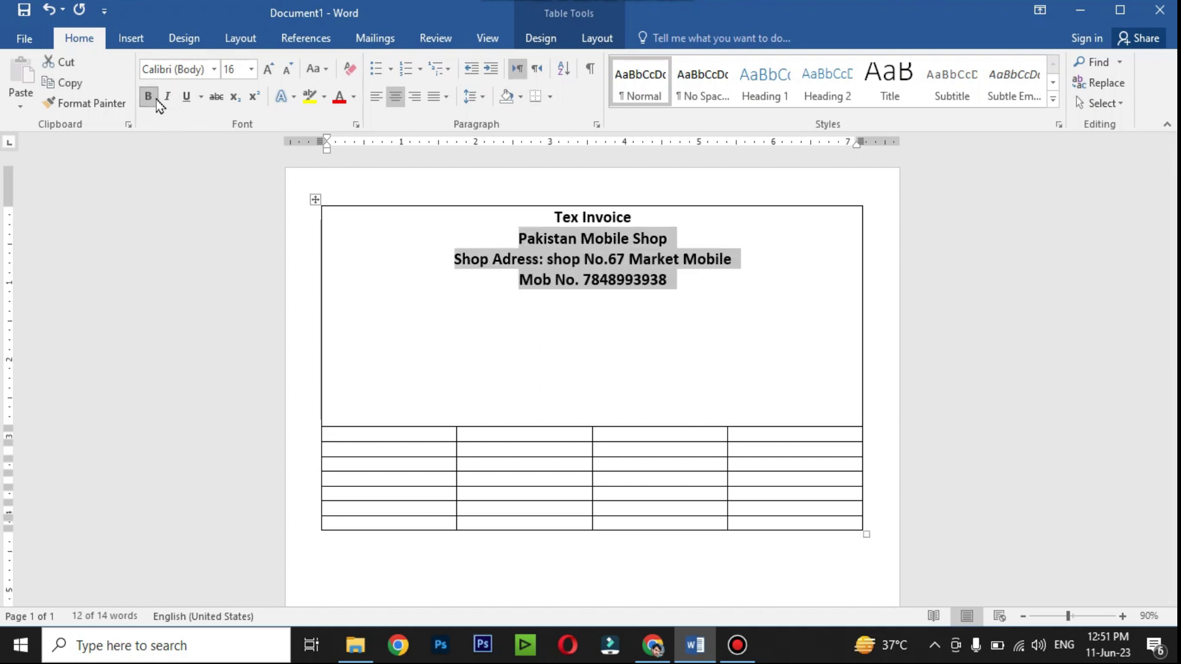
pyautogui.click(148, 97)
pyautogui.click(155, 100)
pyautogui.click(269, 71)
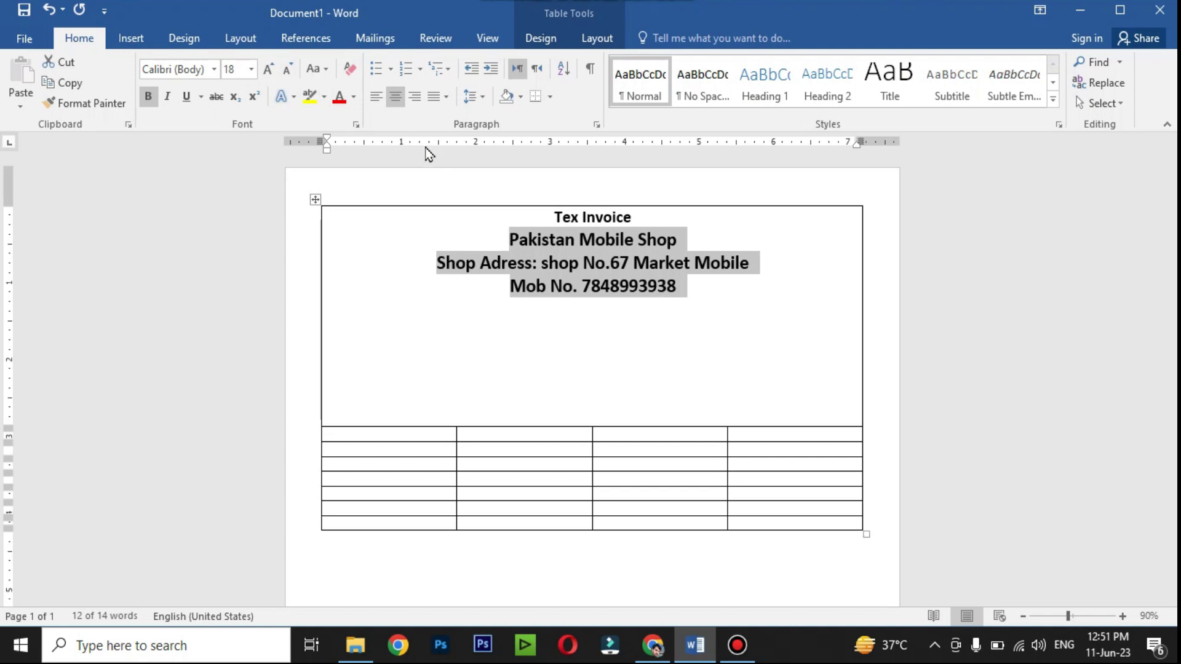
pyautogui.click(471, 98)
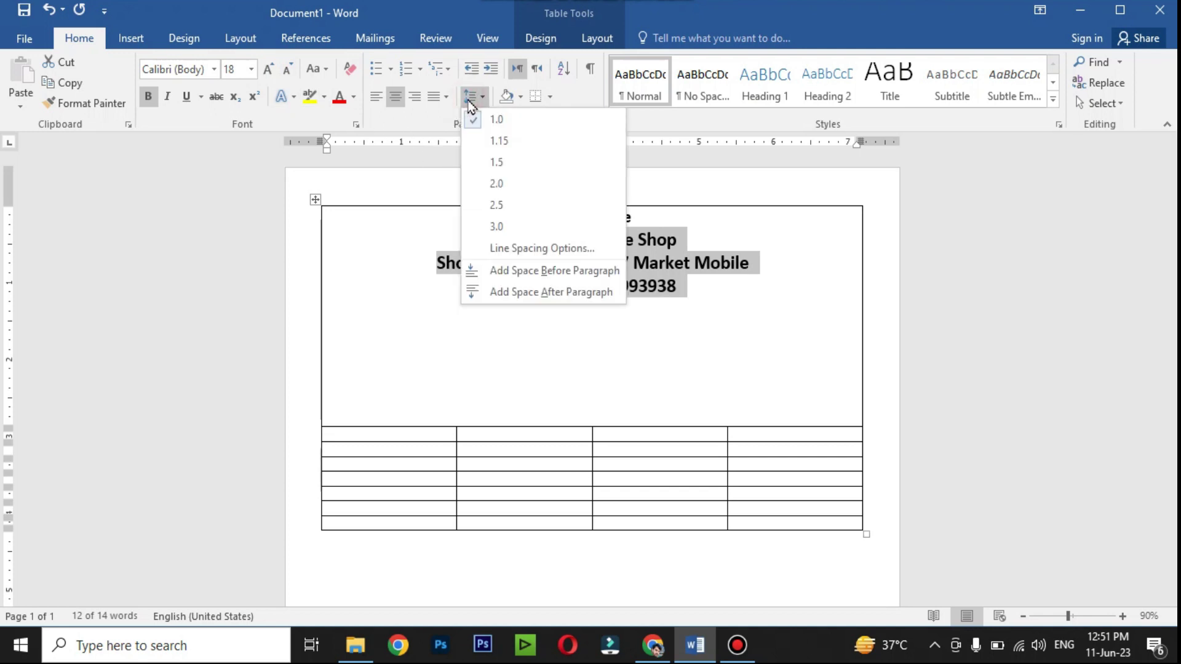
pyautogui.click(478, 141)
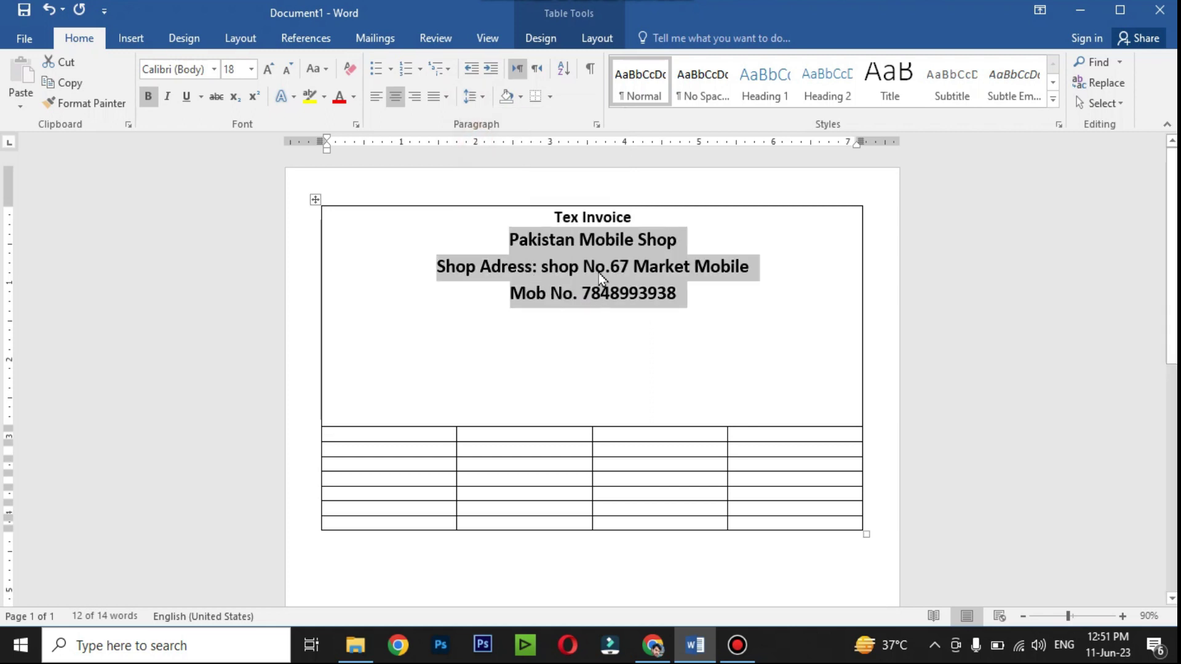
pyautogui.click(684, 297)
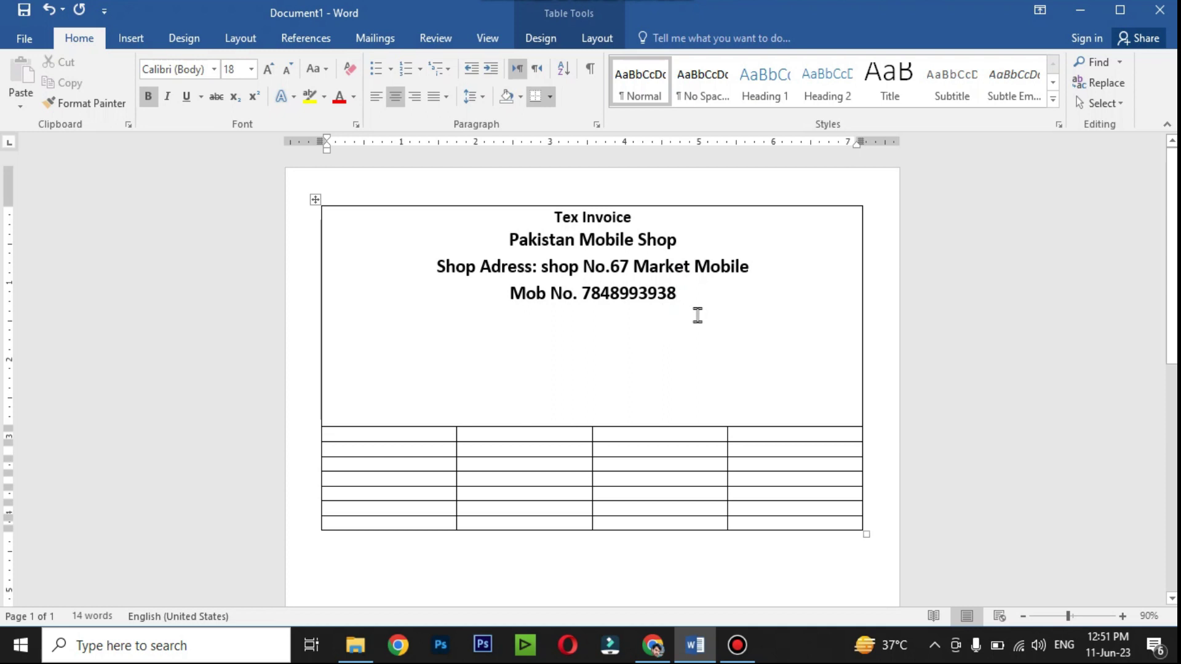
# Unbold the address and phone lines and add a blank line below the phone number.
pyautogui.moveTo(690, 299)
pyautogui.mouseDown()
pyautogui.moveTo(641, 297)
pyautogui.moveTo(509, 241)
pyautogui.mouseUp()
pyautogui.click(664, 298)
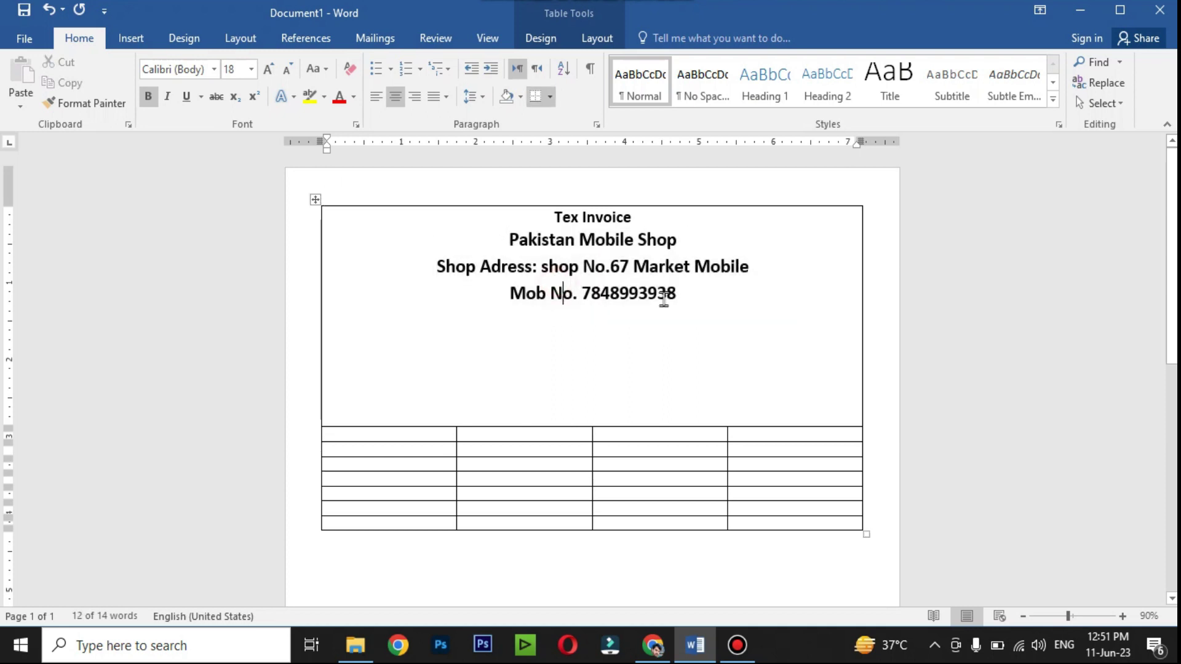
pyautogui.moveTo(682, 294); pyautogui.dragTo(452, 280)
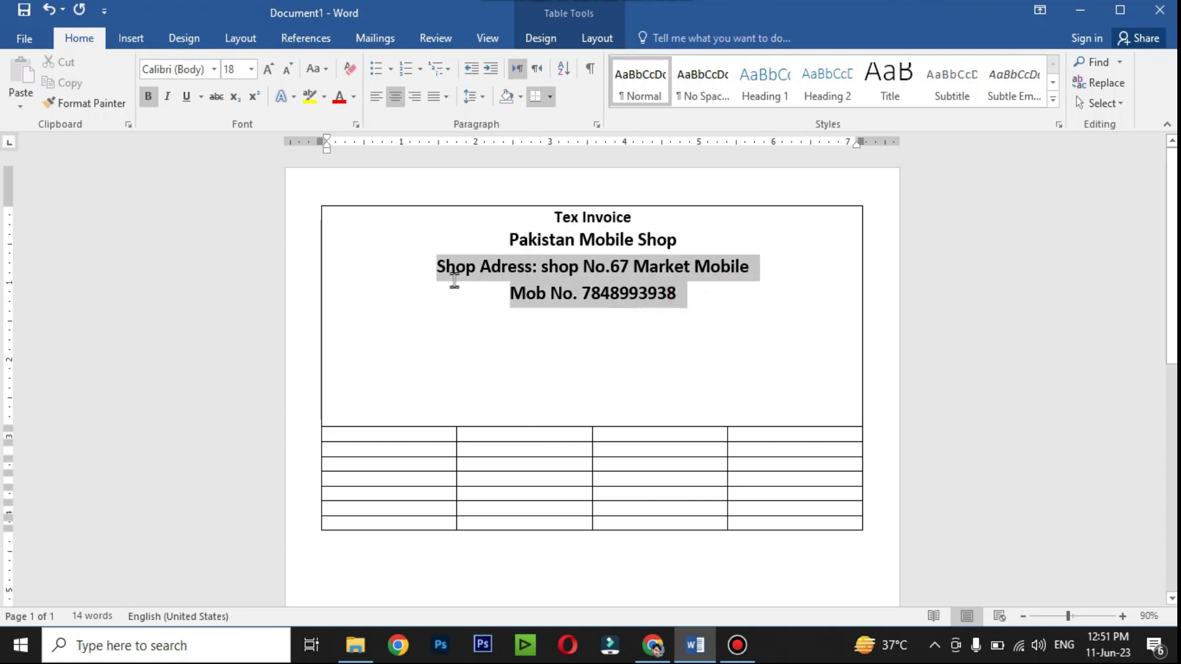
pyautogui.click(147, 96)
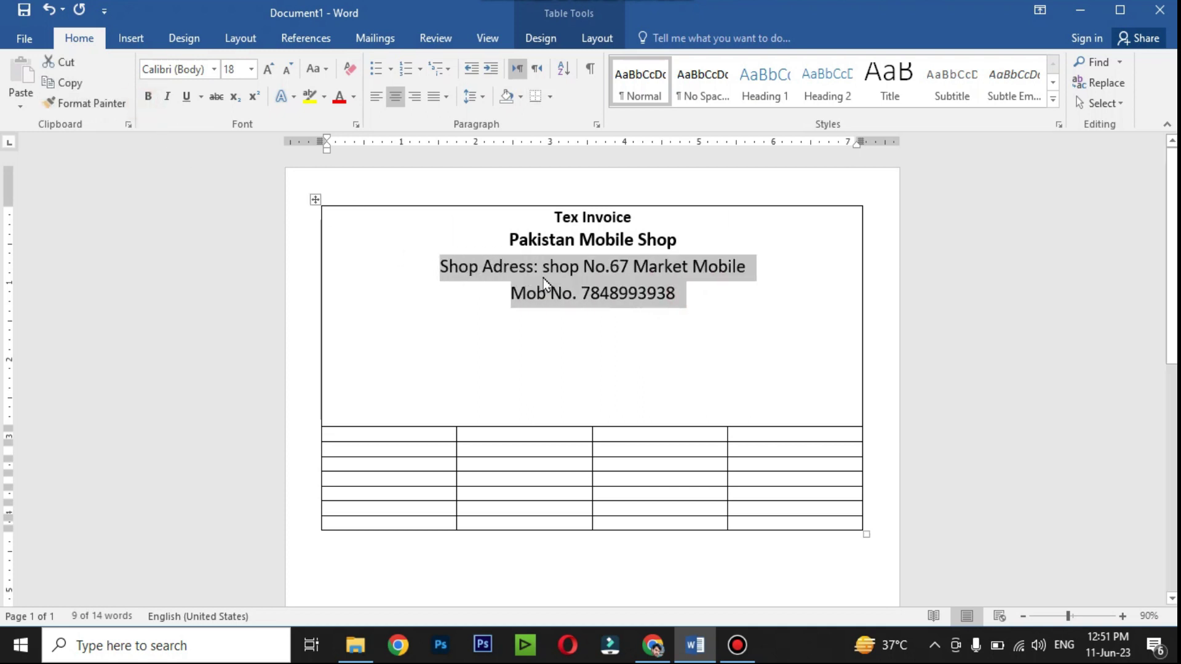
pyautogui.click(504, 245)
pyautogui.click(699, 296)
pyautogui.press('Return')
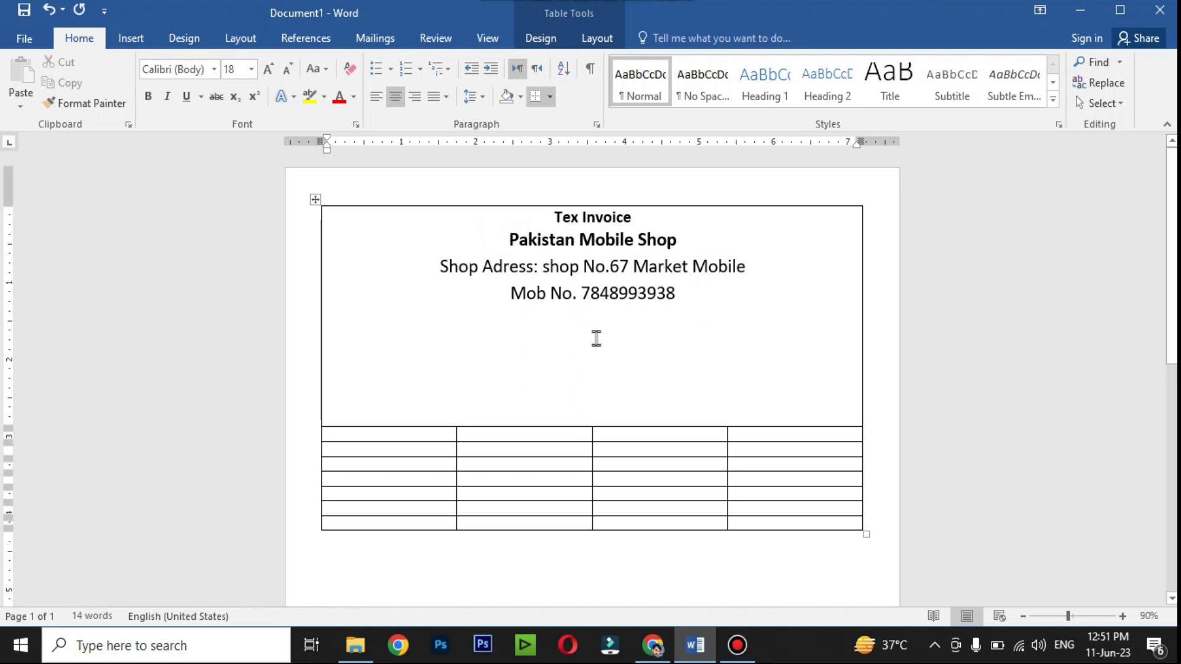
# Left-align the blank line and raise the header cell's bottom border to shorten it.
pyautogui.click(375, 96)
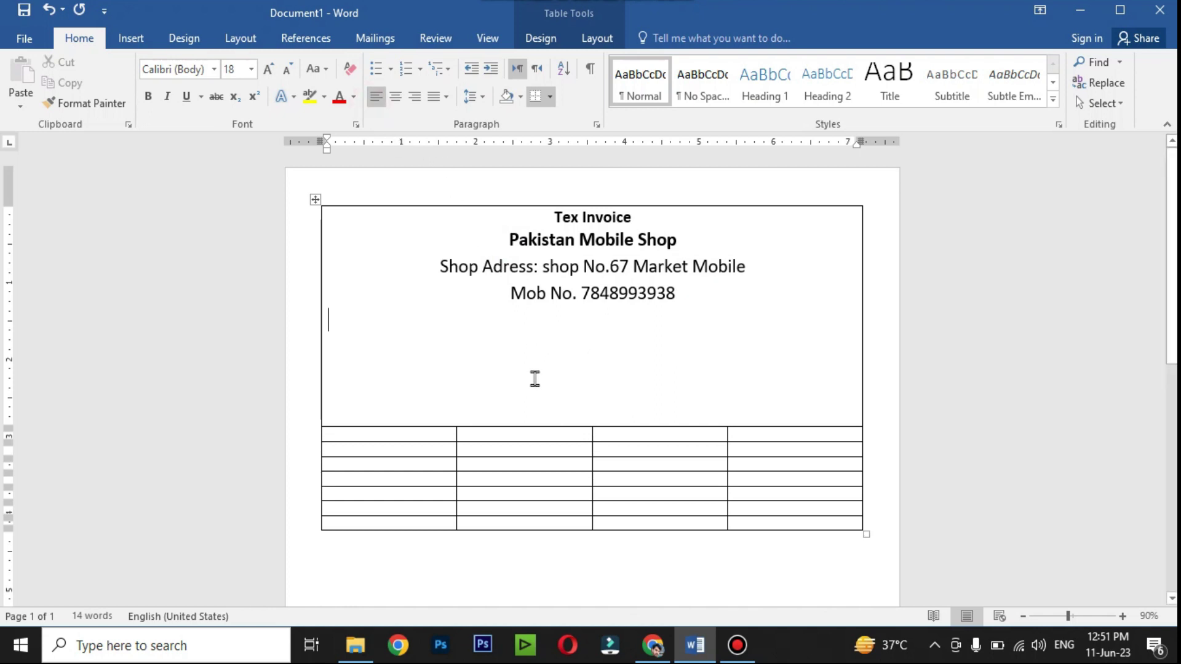
pyautogui.scroll(-2, 590, 367)
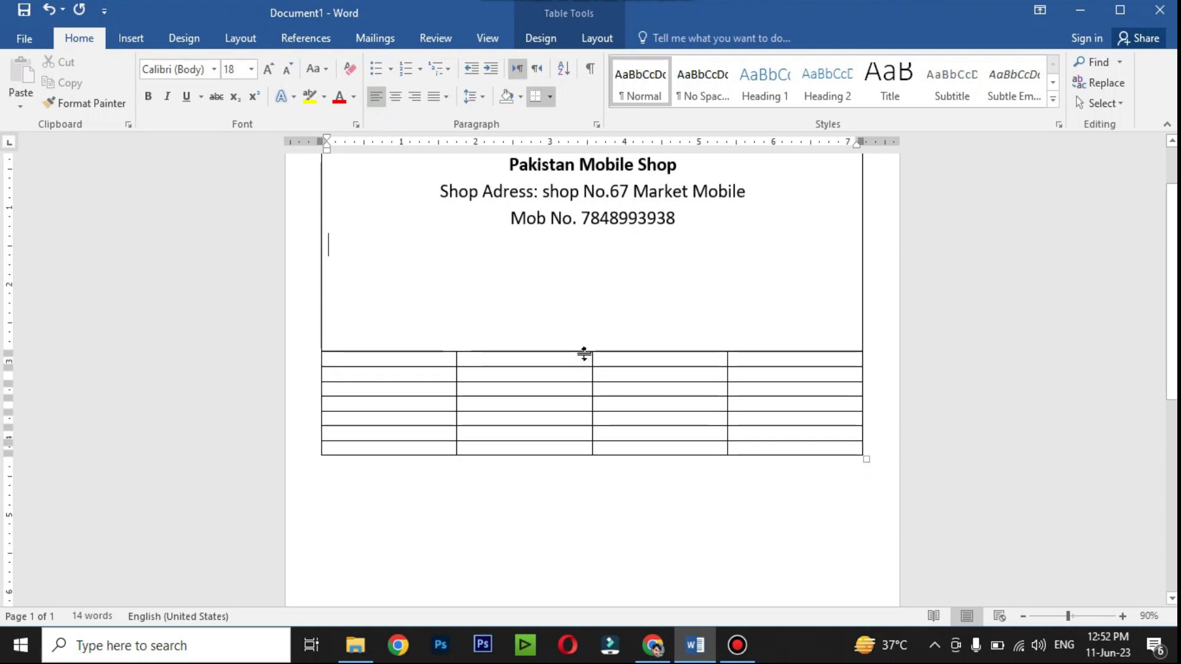
pyautogui.scroll(1, 585, 355)
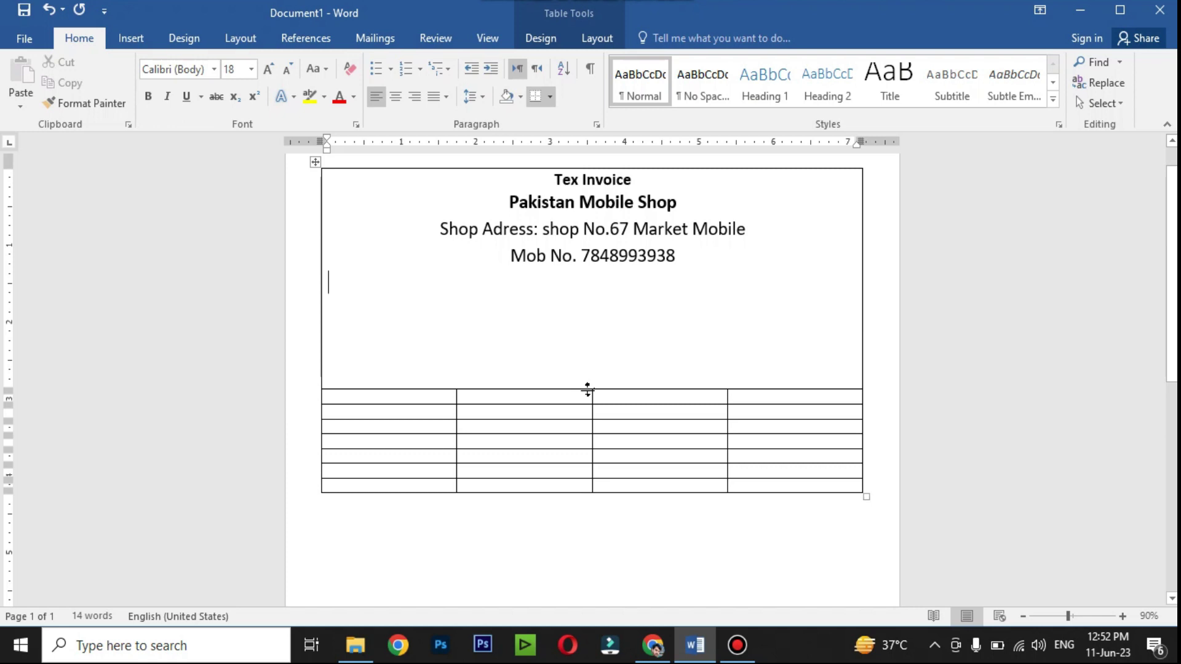
pyautogui.moveTo(587, 388); pyautogui.dragTo(588, 364)
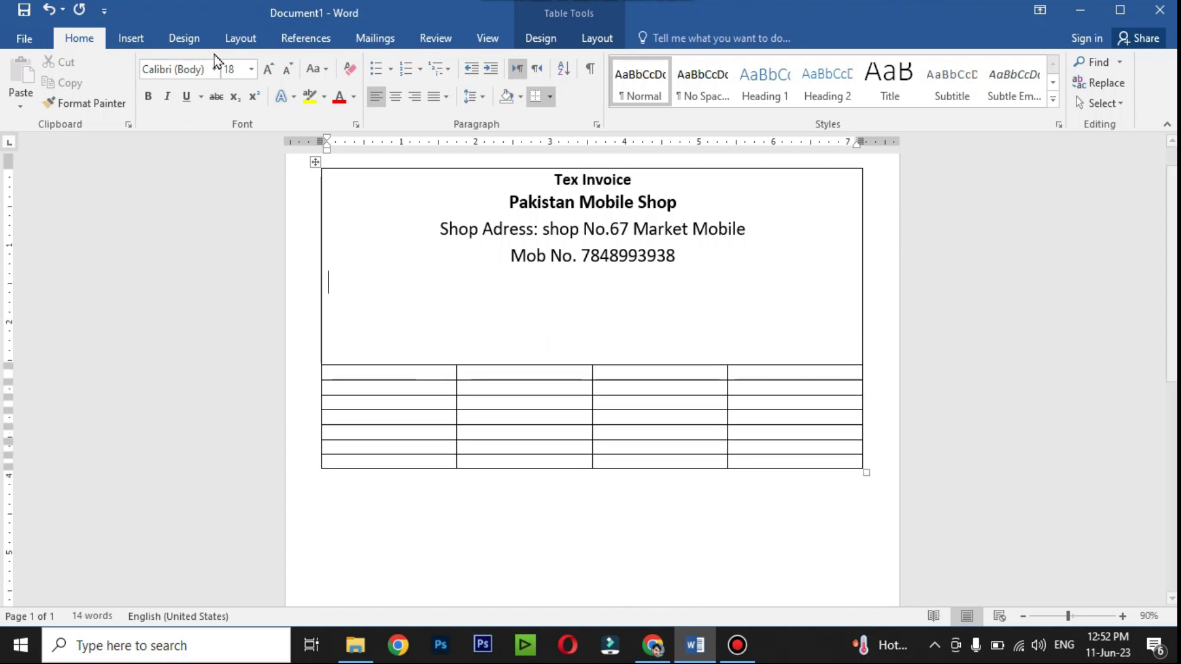
pyautogui.click(132, 39)
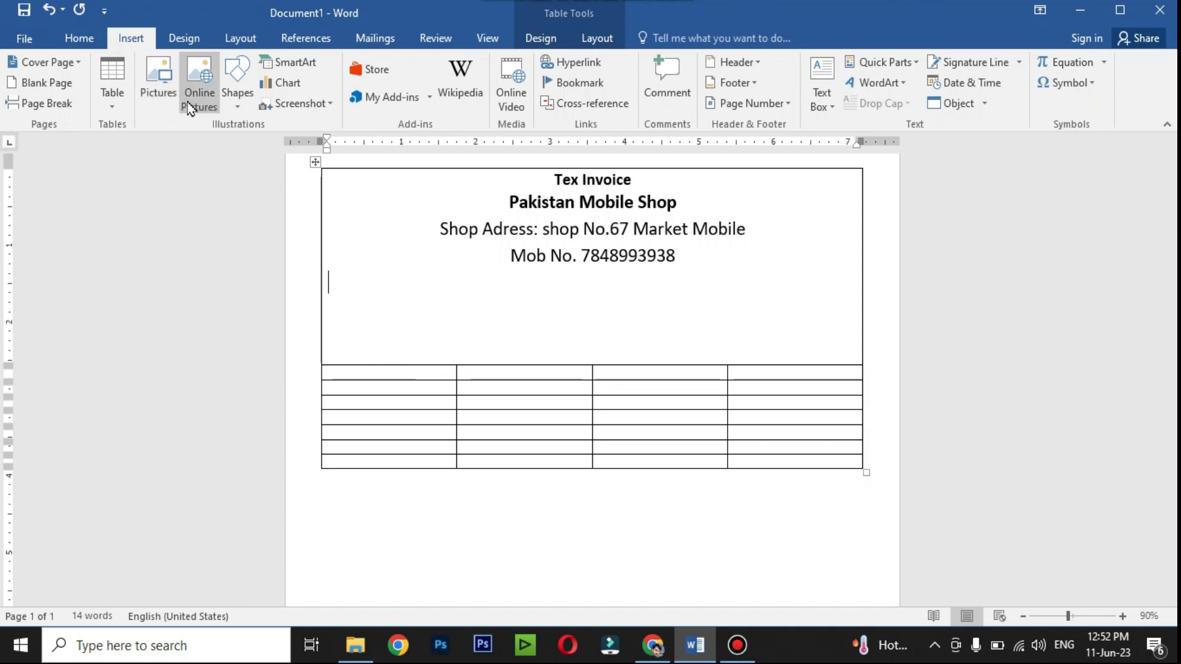
# Draw a small oval at the left of the header cell and set it to take a picture fill from a file.
pyautogui.click(239, 89)
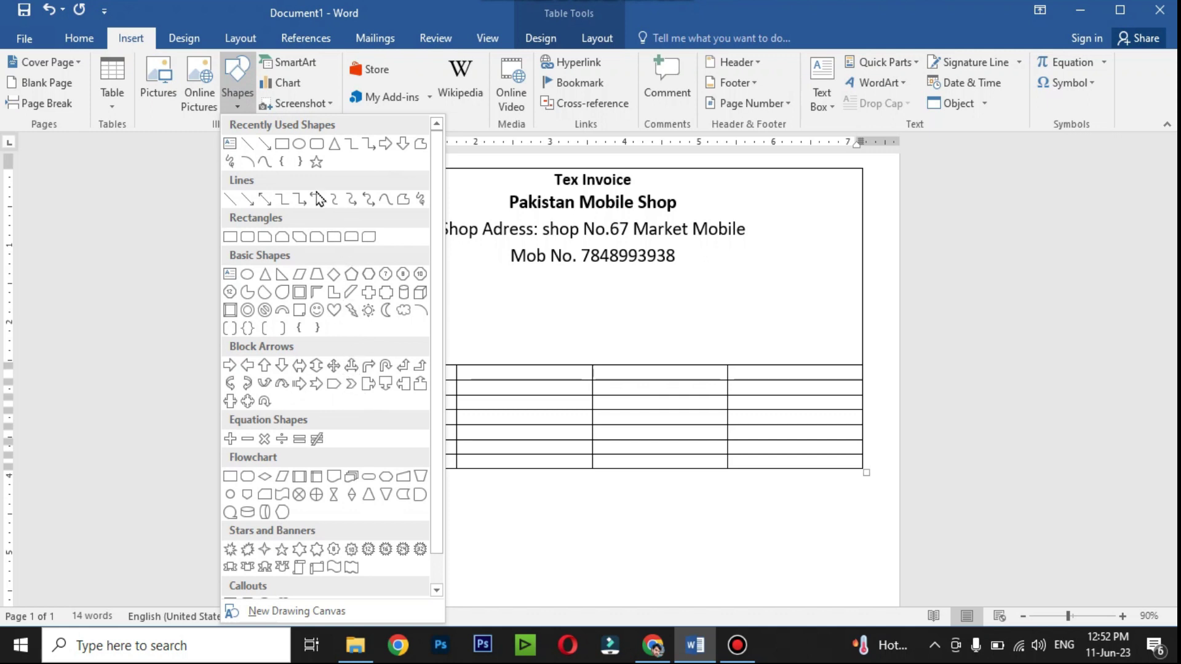
pyautogui.click(300, 144)
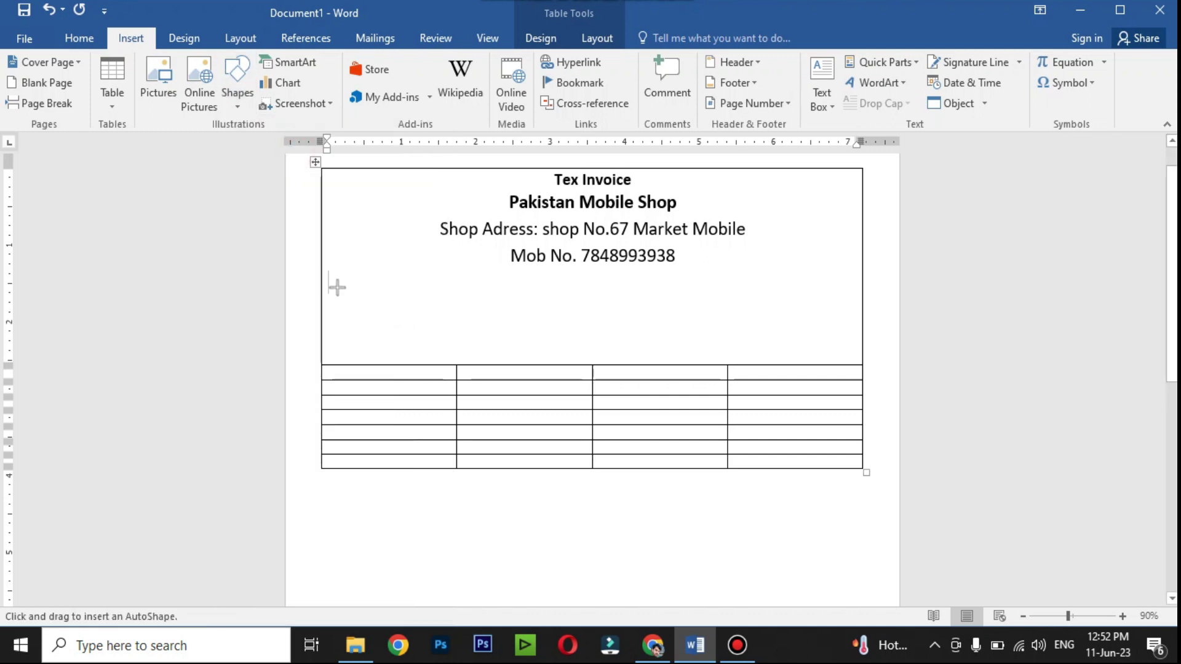
pyautogui.moveTo(332, 284); pyautogui.dragTo(394, 304)
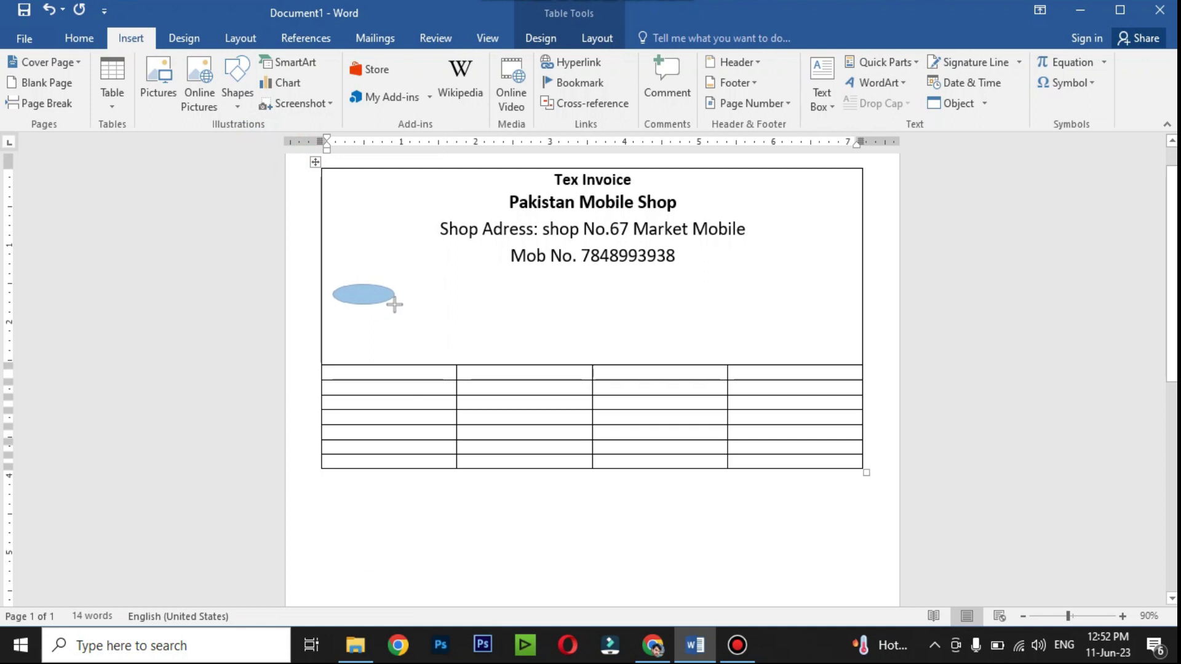
pyautogui.moveTo(395, 303); pyautogui.dragTo(400, 308)
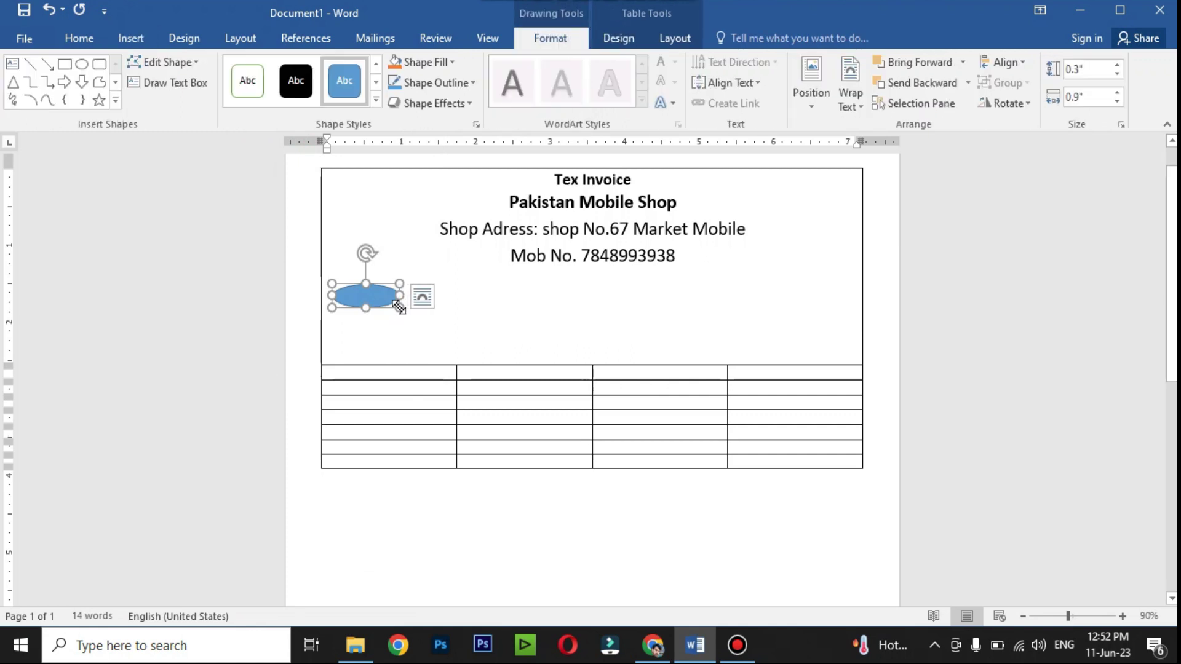
pyautogui.click(437, 68)
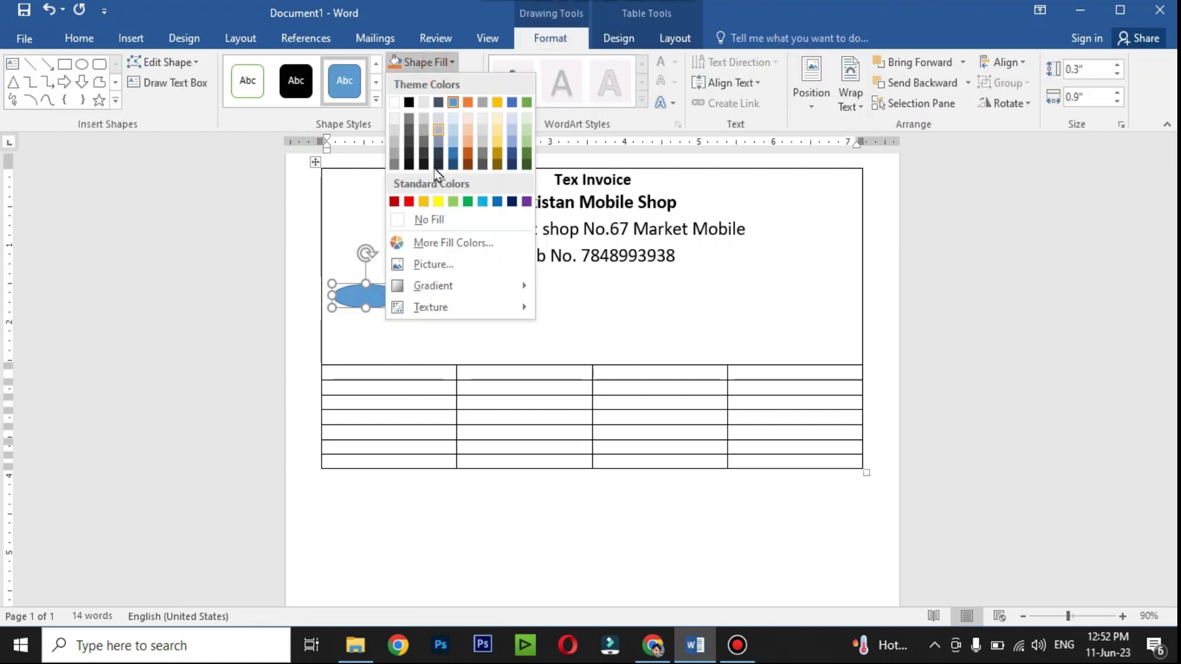
pyautogui.click(438, 263)
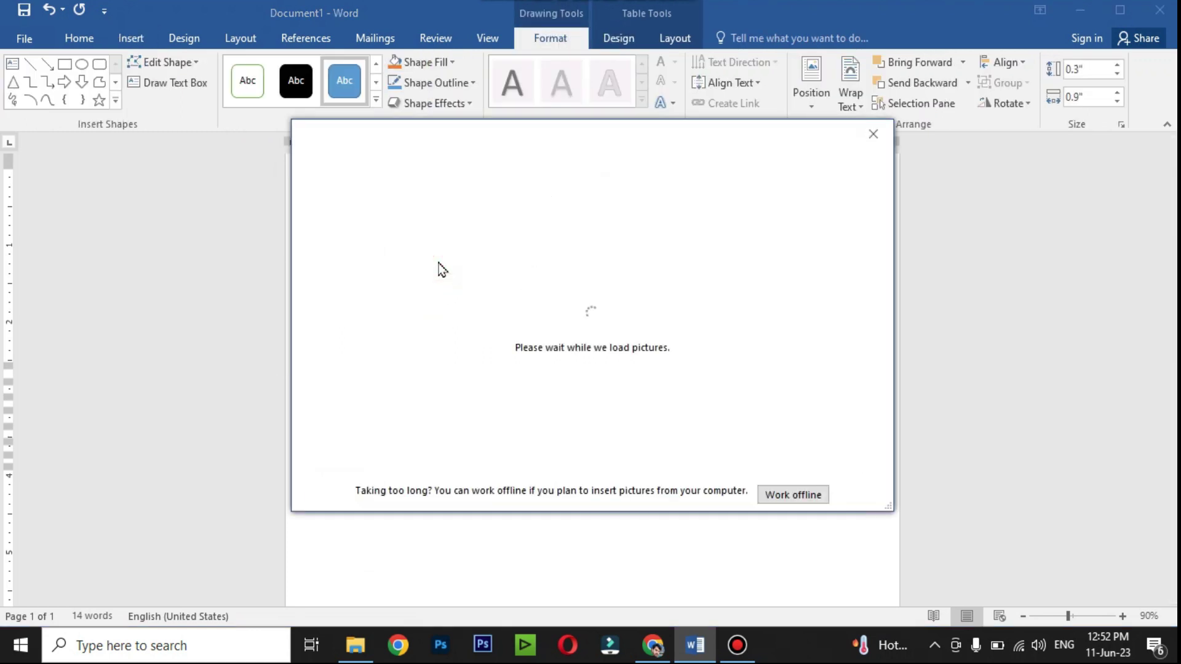
pyautogui.click(678, 229)
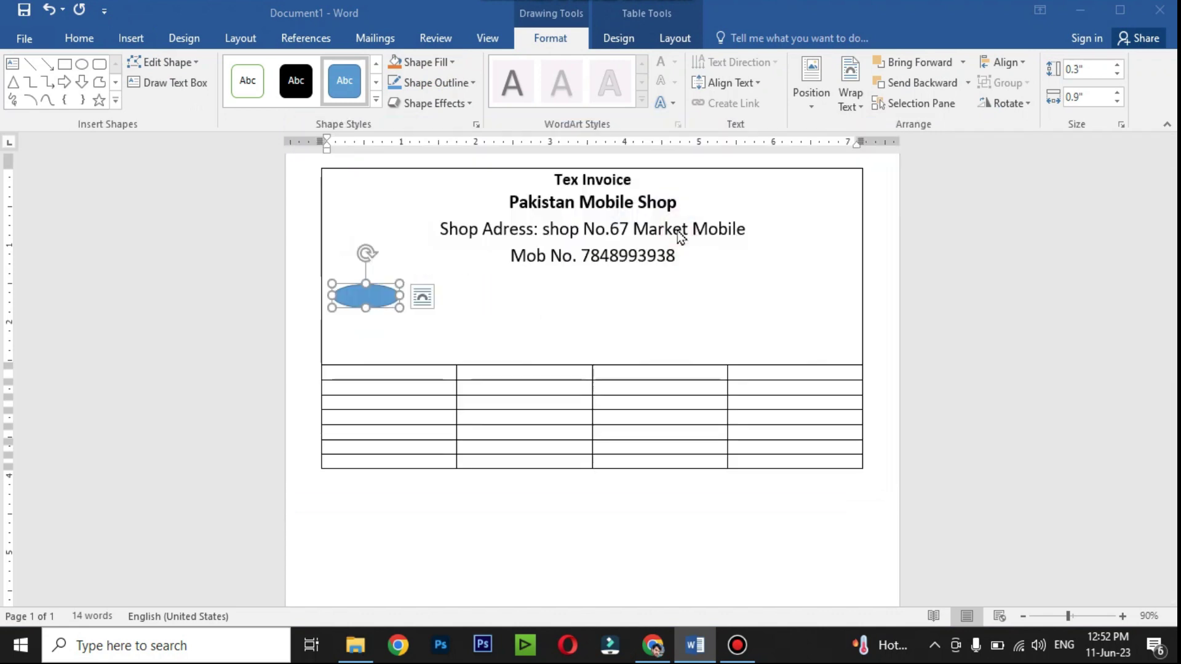
# Fill the oval with the NOKIA logo image from the Desktop.
pyautogui.click(93, 151)
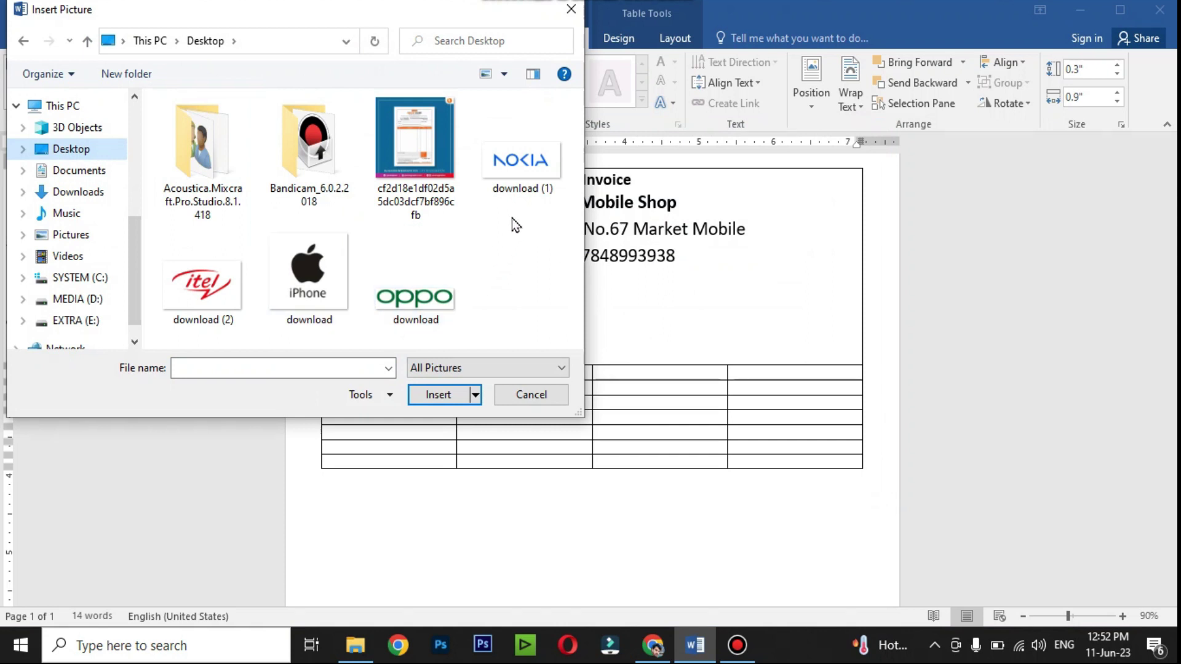
pyautogui.click(511, 174)
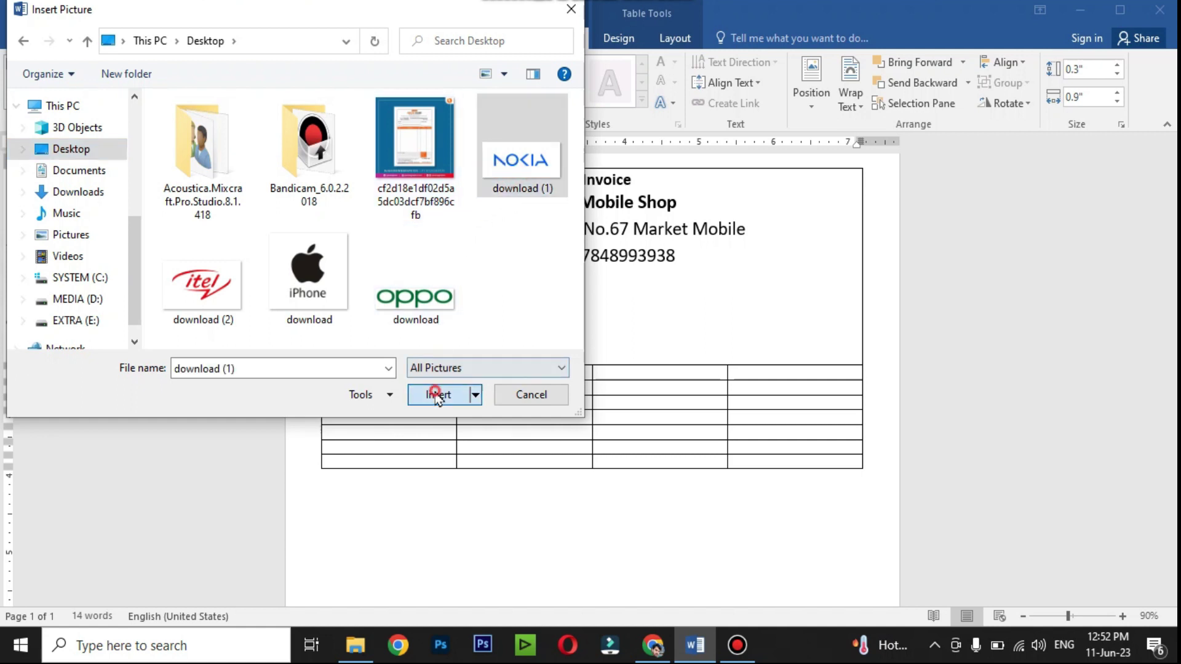
pyautogui.click(438, 394)
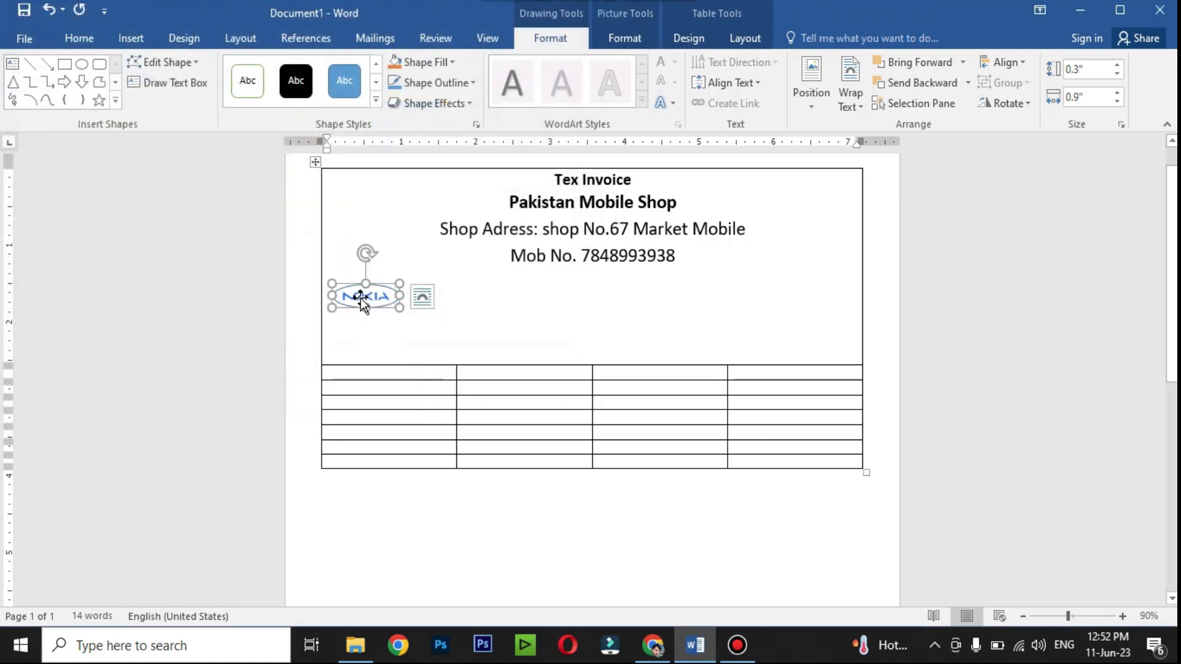
# Remove the NOKIA logo's outline and Ctrl-drag a copy of it to the right.
pyautogui.click(469, 87)
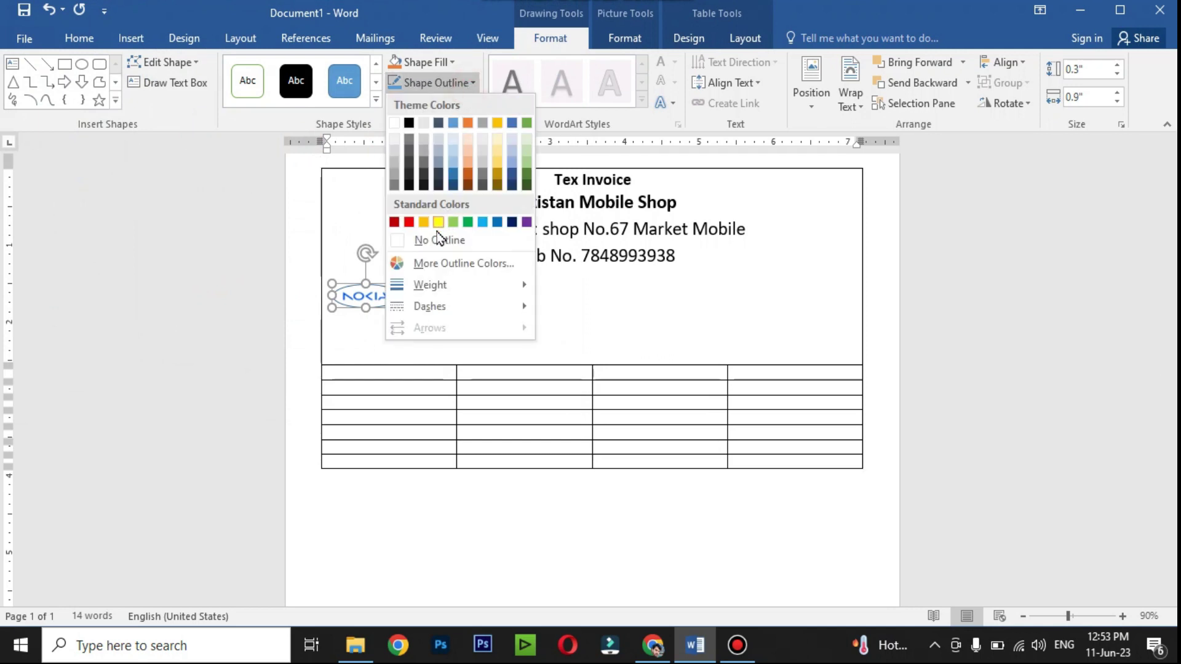
pyautogui.click(438, 239)
pyautogui.click(453, 308)
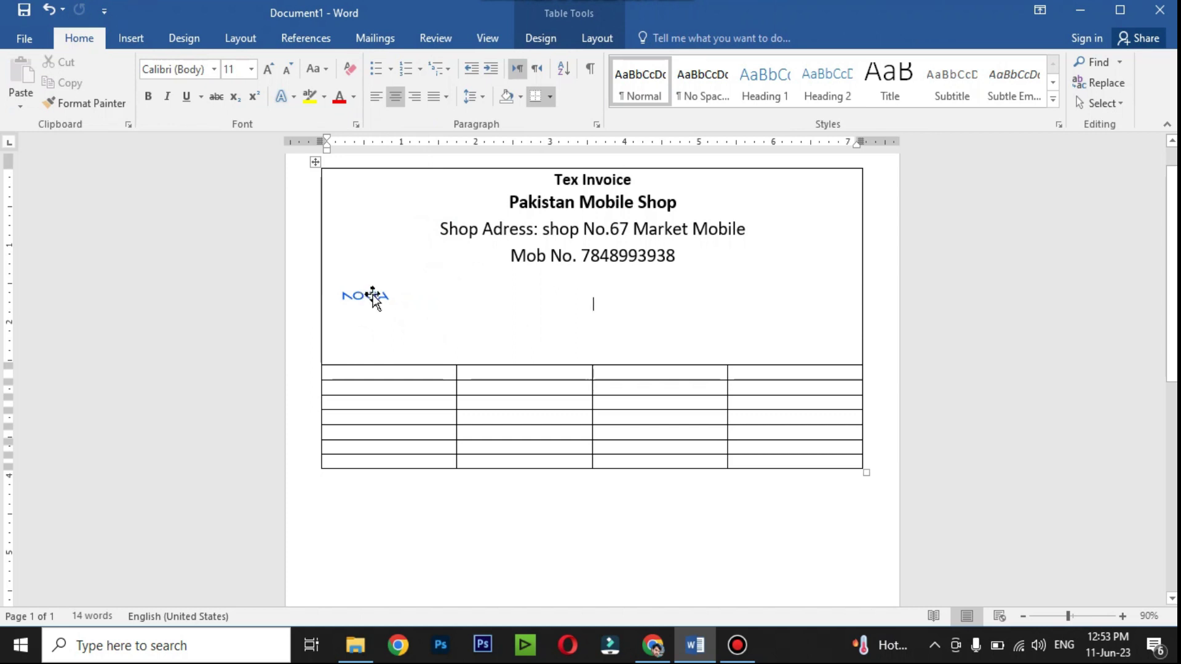
pyautogui.click(369, 296)
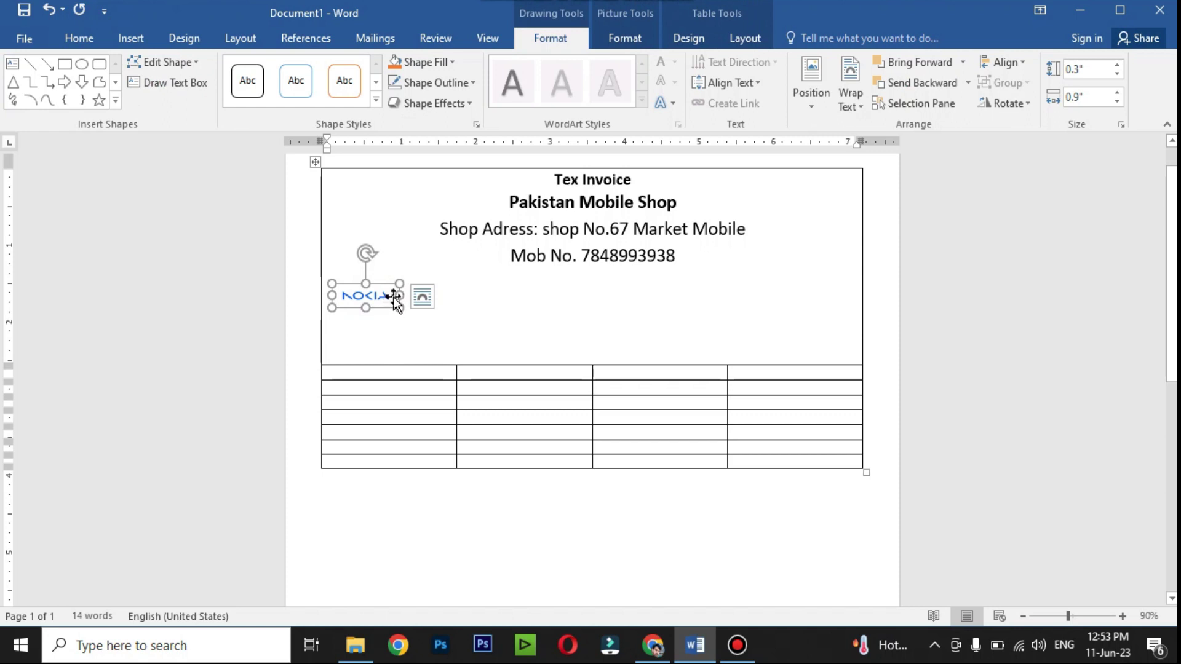
pyautogui.moveTo(395, 302); pyautogui.dragTo(471, 311)
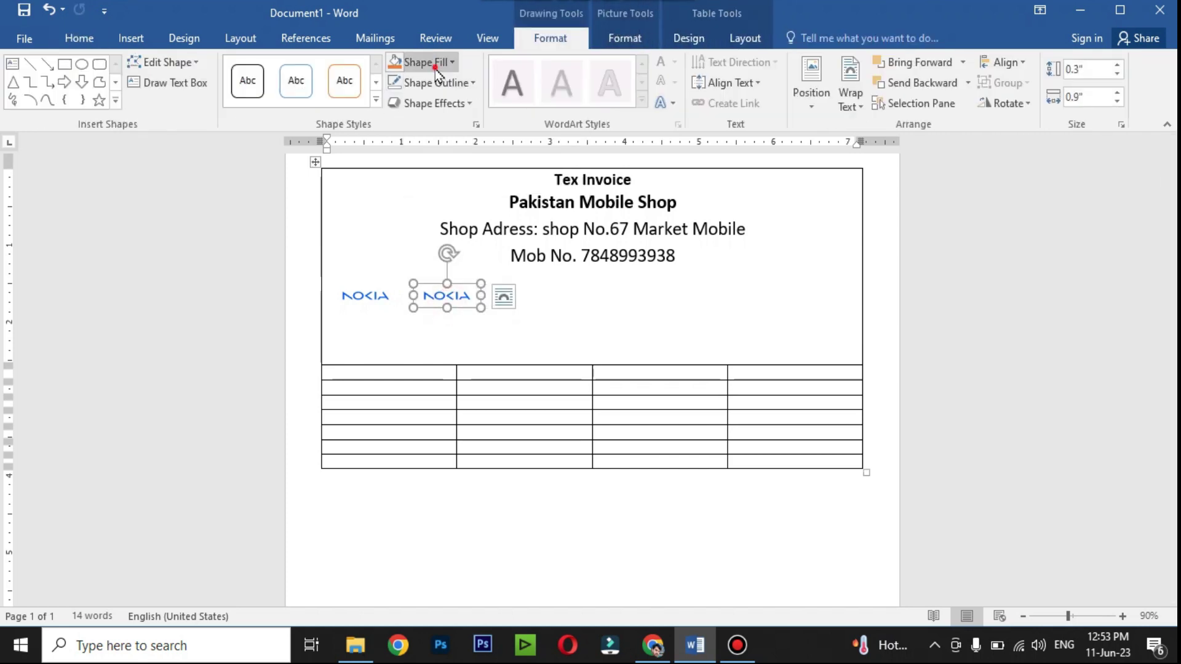
# Fill the copied logo shape with the itel picture 'download (2)' from file.
pyautogui.click(430, 64)
pyautogui.click(448, 260)
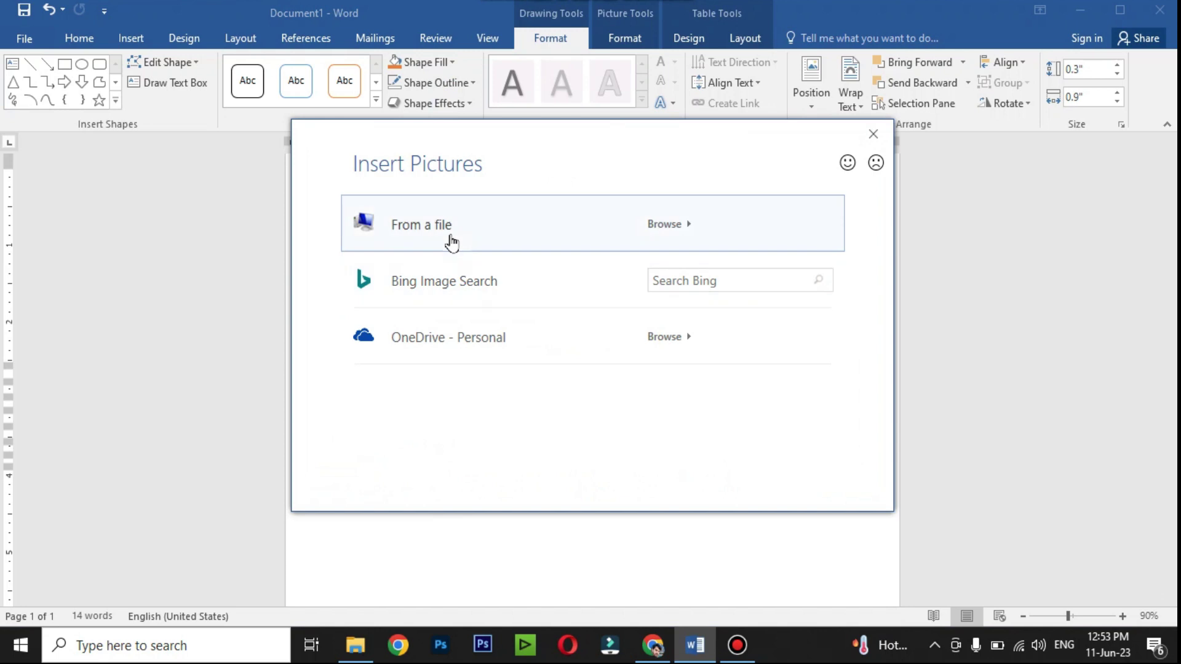
pyautogui.click(643, 232)
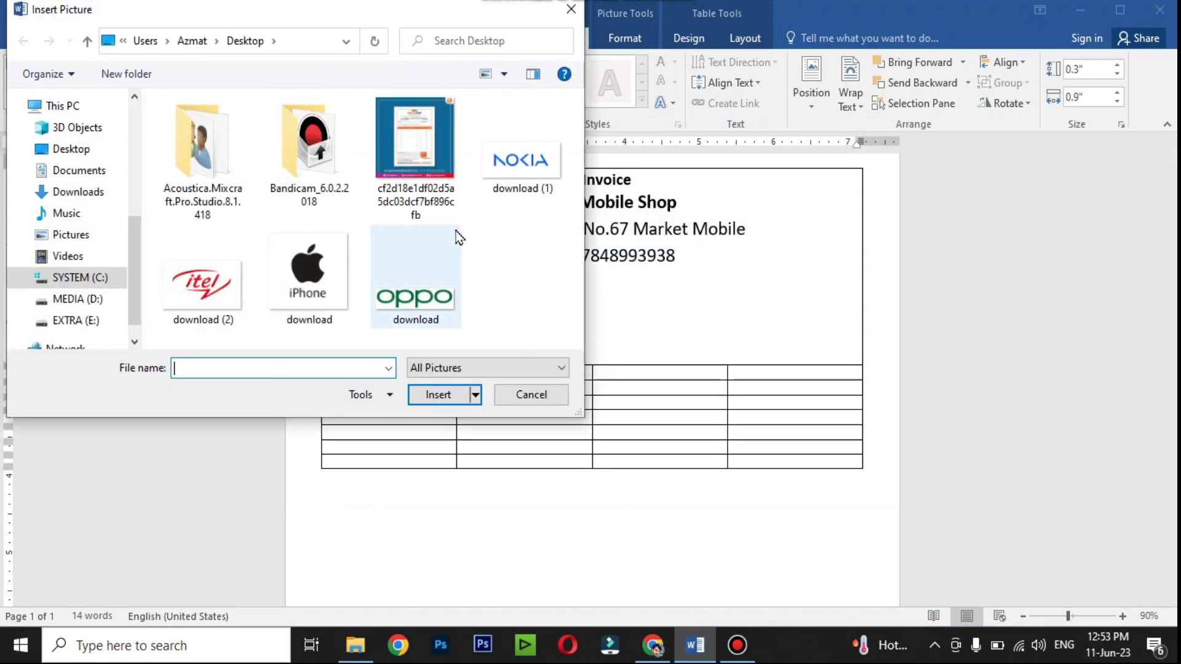
pyautogui.click(203, 277)
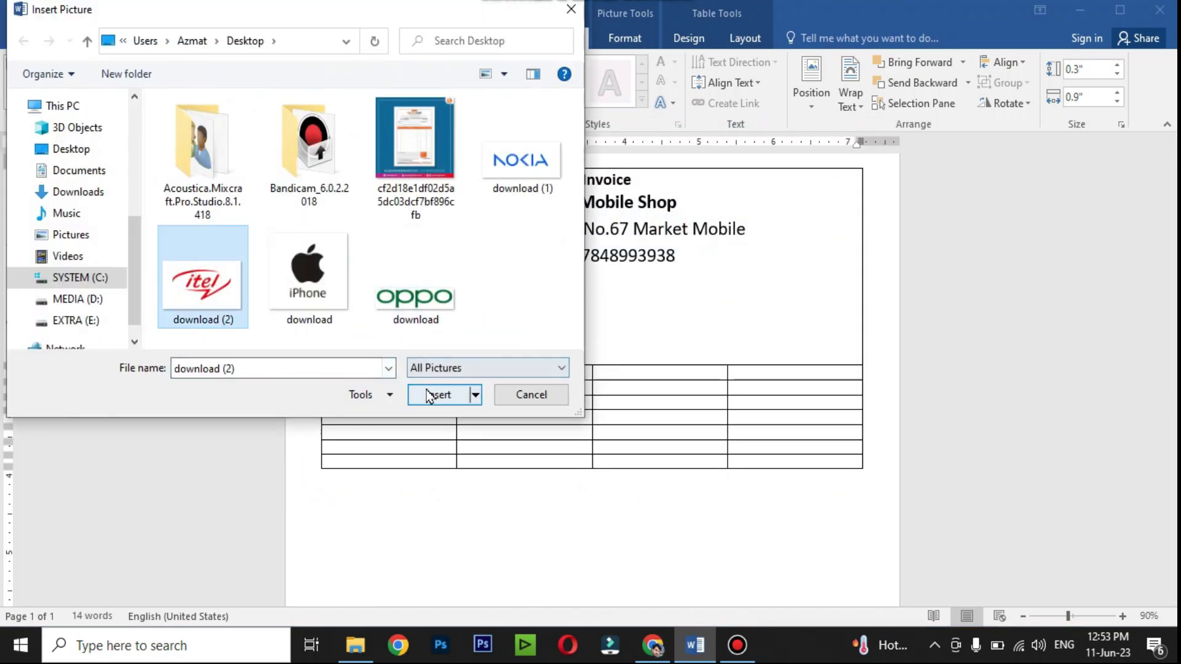
pyautogui.click(437, 395)
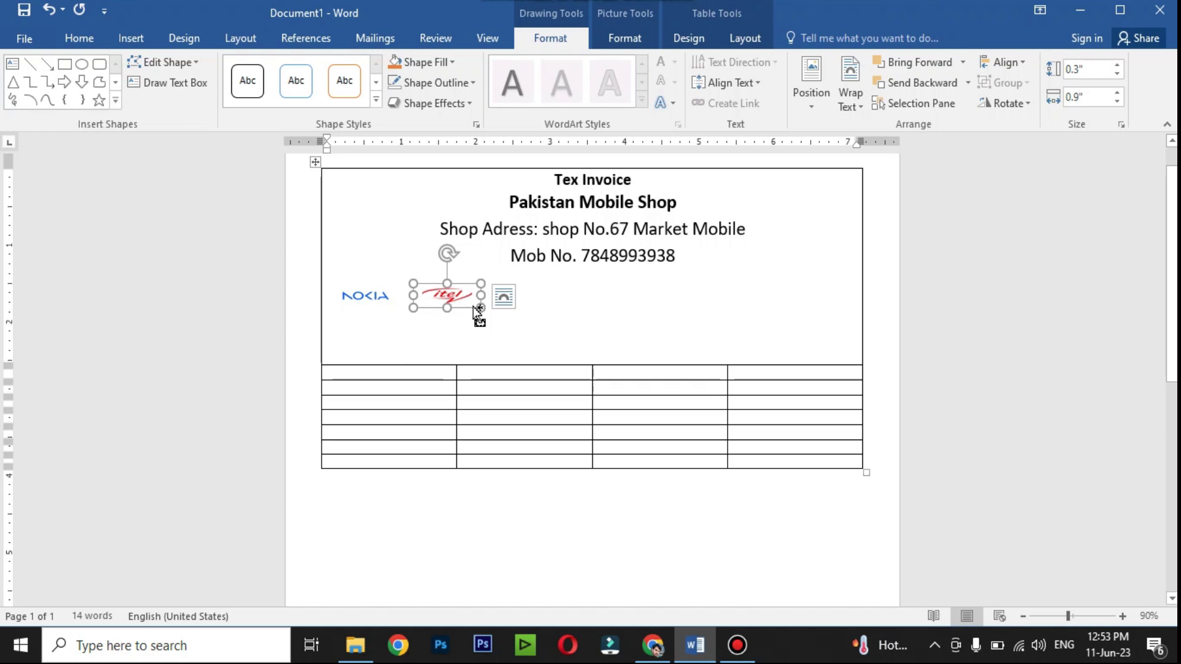
# Duplicate the itel logo and place the copy just to its right.
pyautogui.moveTo(477, 311); pyautogui.dragTo(547, 301)
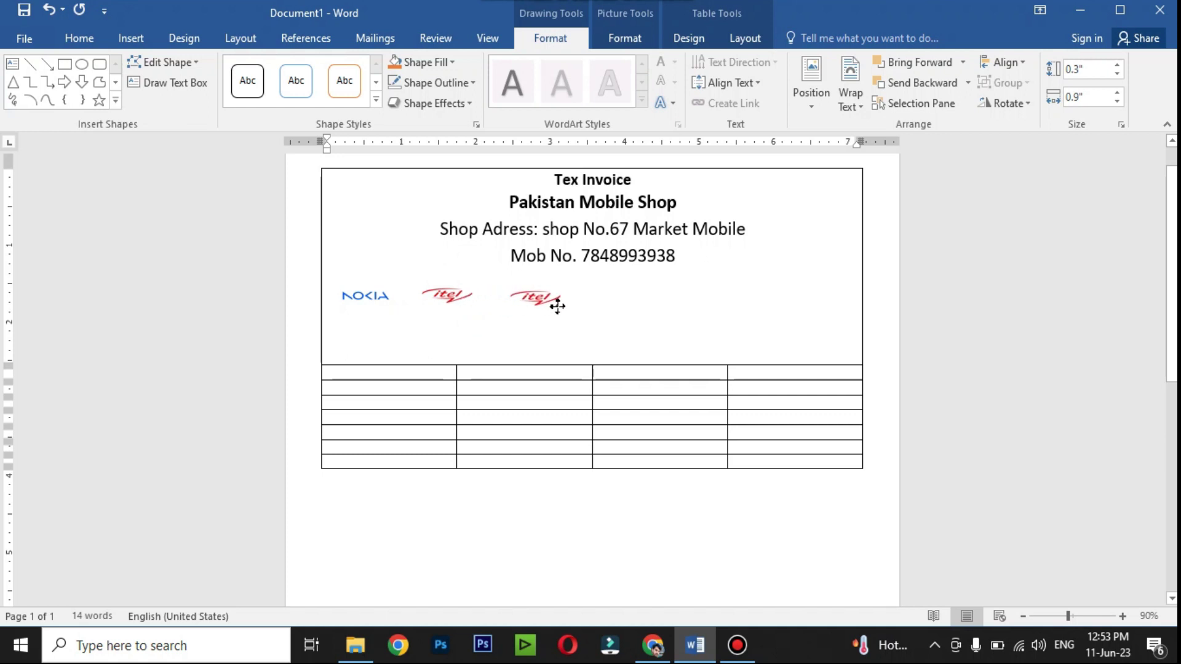
pyautogui.moveTo(548, 302); pyautogui.dragTo(560, 309)
pyautogui.click(609, 315)
pyautogui.click(553, 299)
# Fill the copy with the iPhone picture and place a second iPhone copy to its right.
pyautogui.click(425, 63)
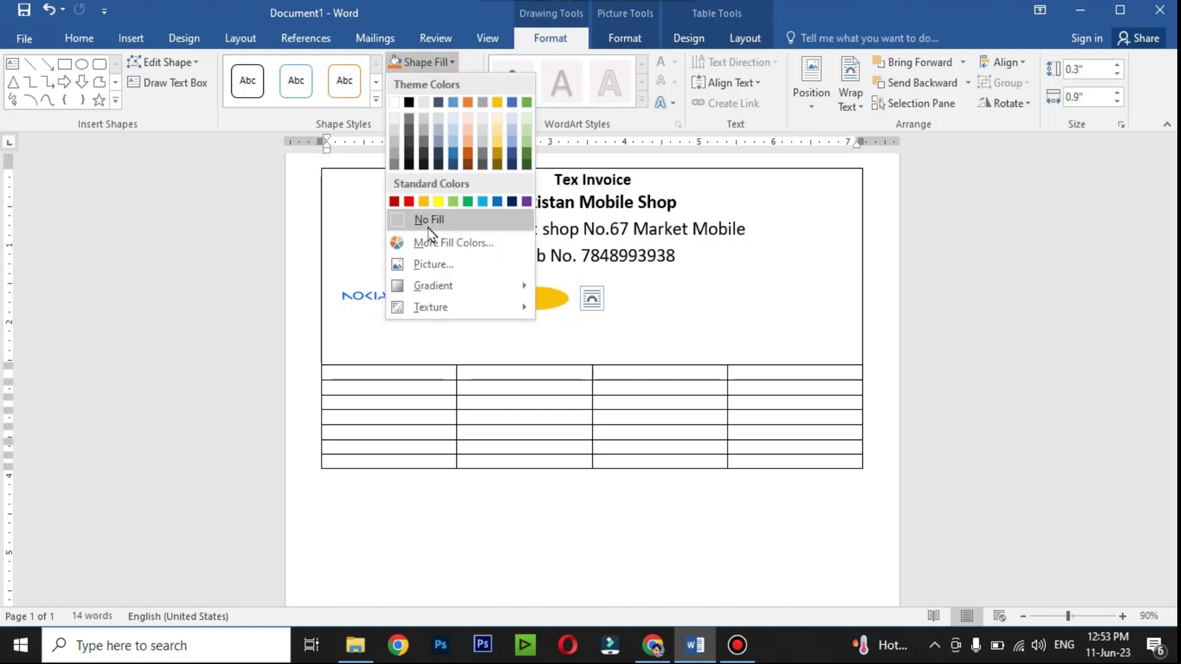
pyautogui.click(434, 264)
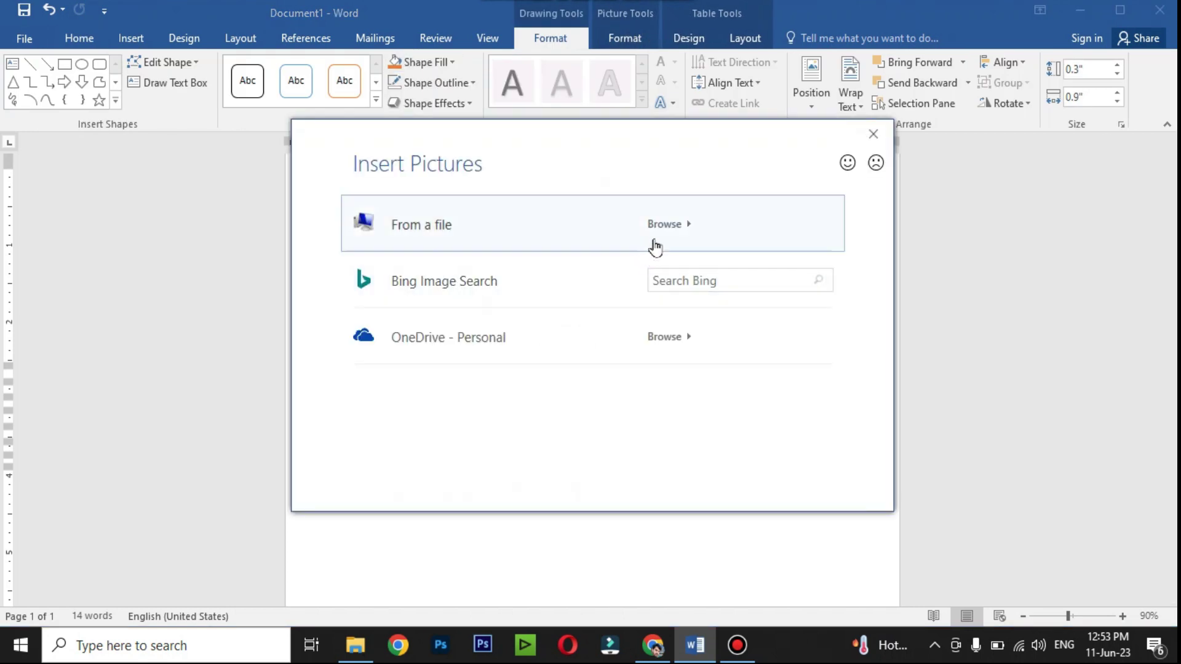
pyautogui.press('Escape')
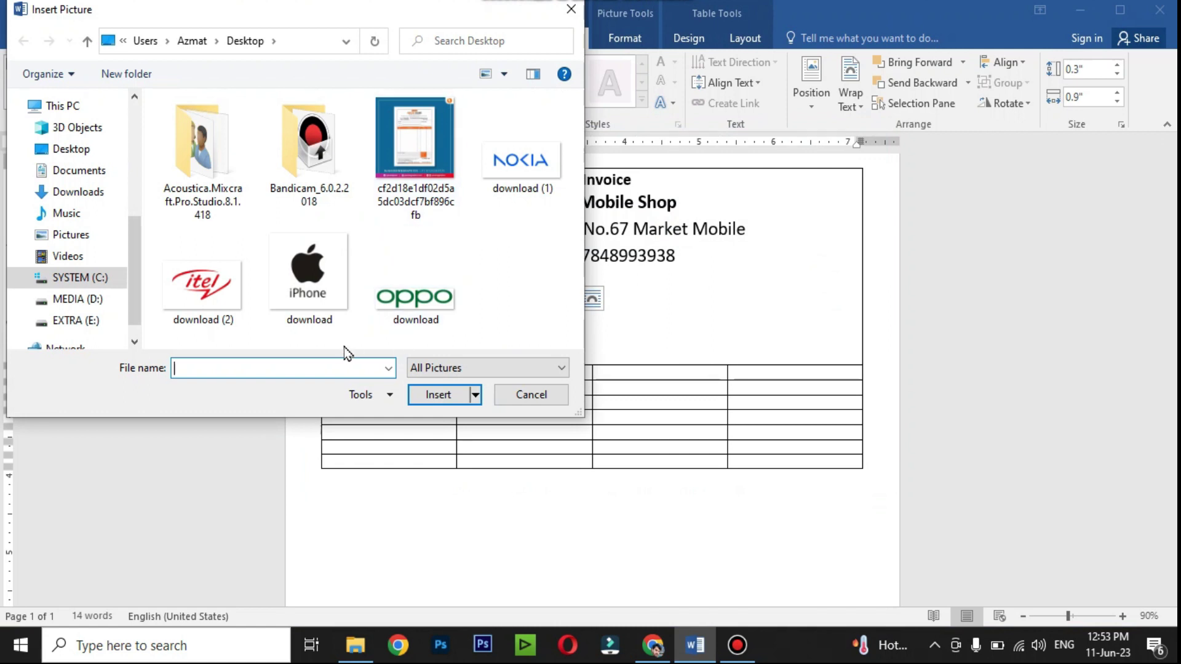
pyautogui.click(317, 284)
pyautogui.click(440, 395)
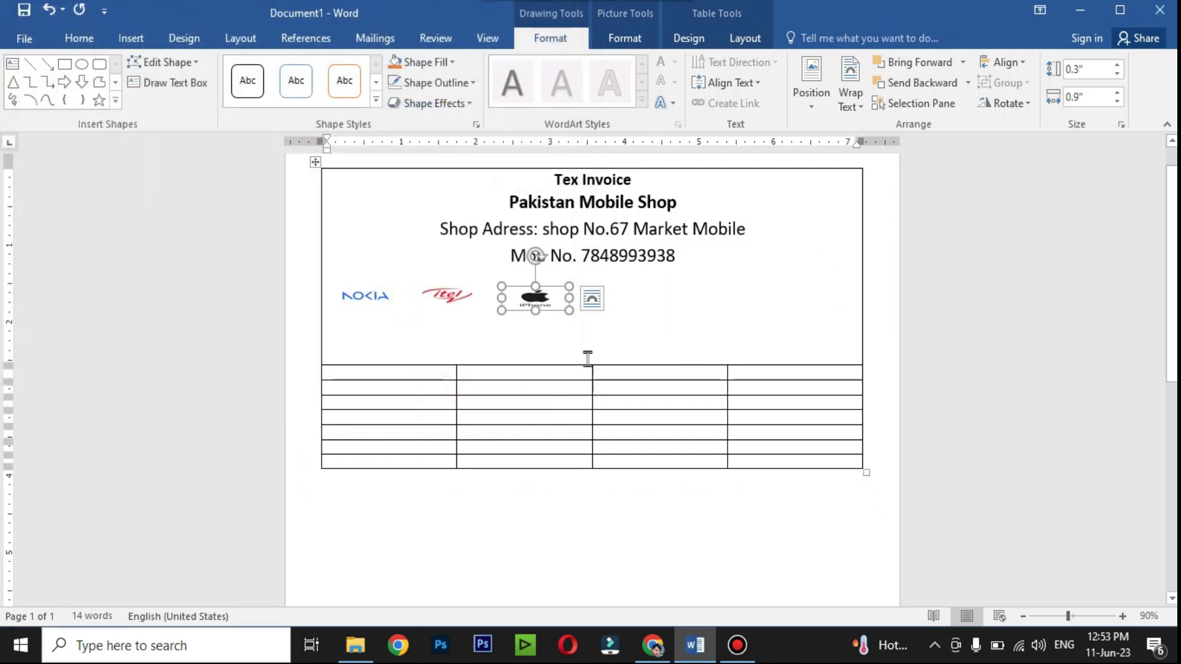
pyautogui.click(619, 330)
pyautogui.click(540, 302)
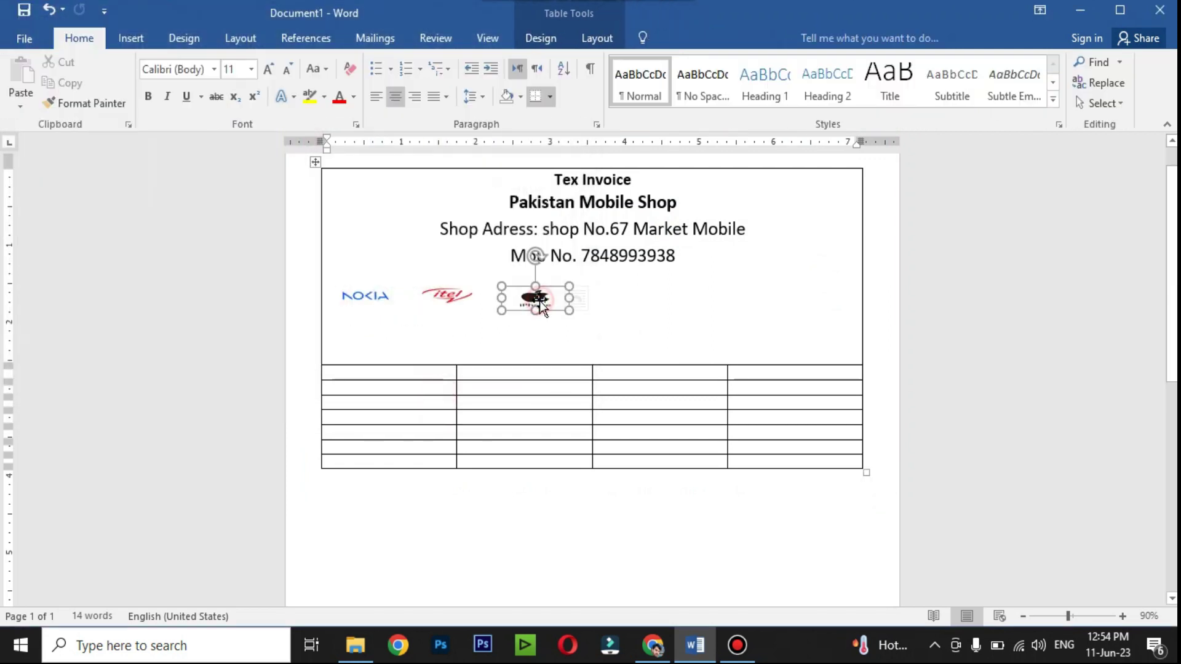
pyautogui.moveTo(559, 318); pyautogui.dragTo(658, 310)
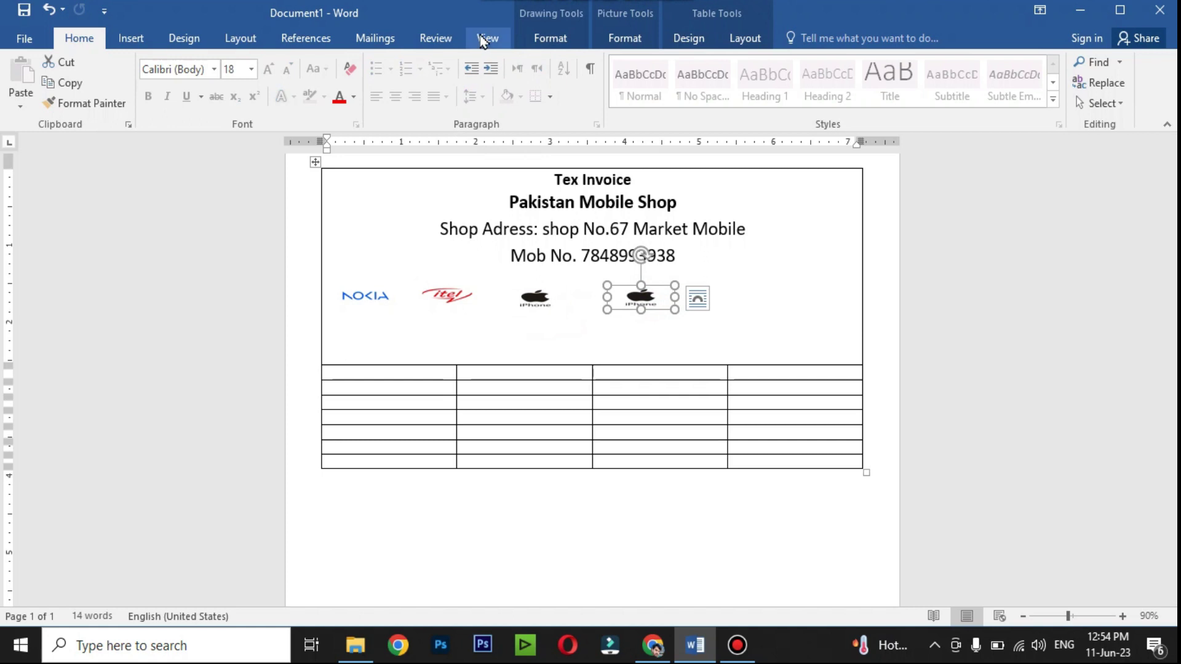
# Replace the rightmost iPhone copy's picture fill with the oppo image from file.
pyautogui.click(571, 42)
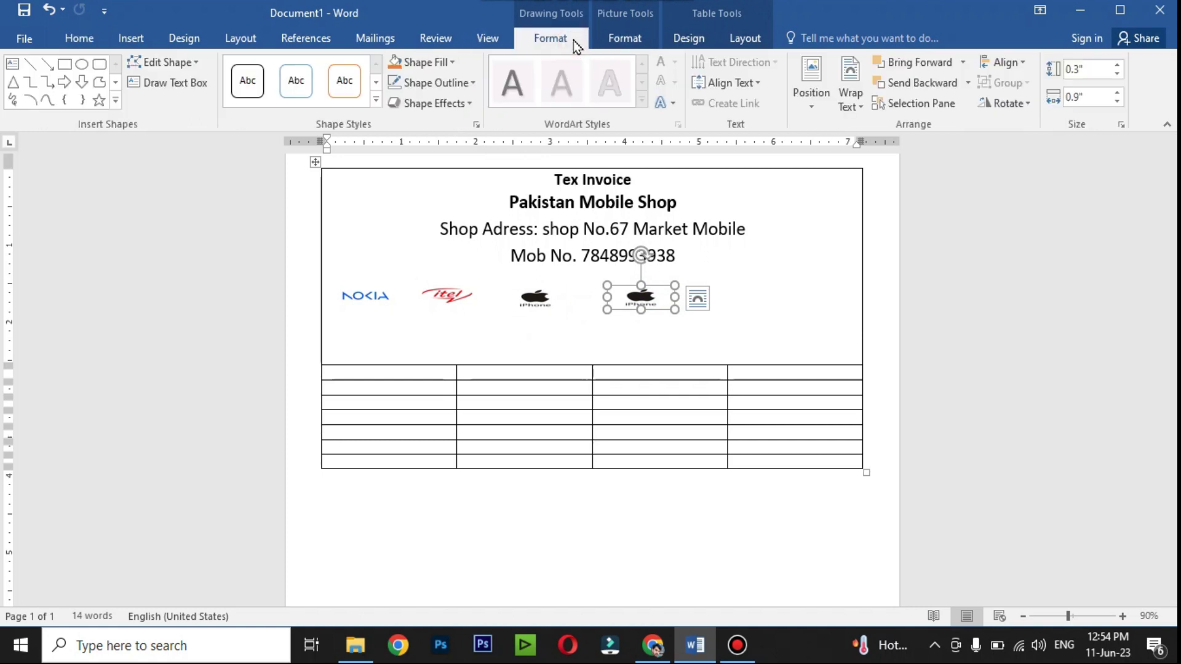
pyautogui.click(424, 62)
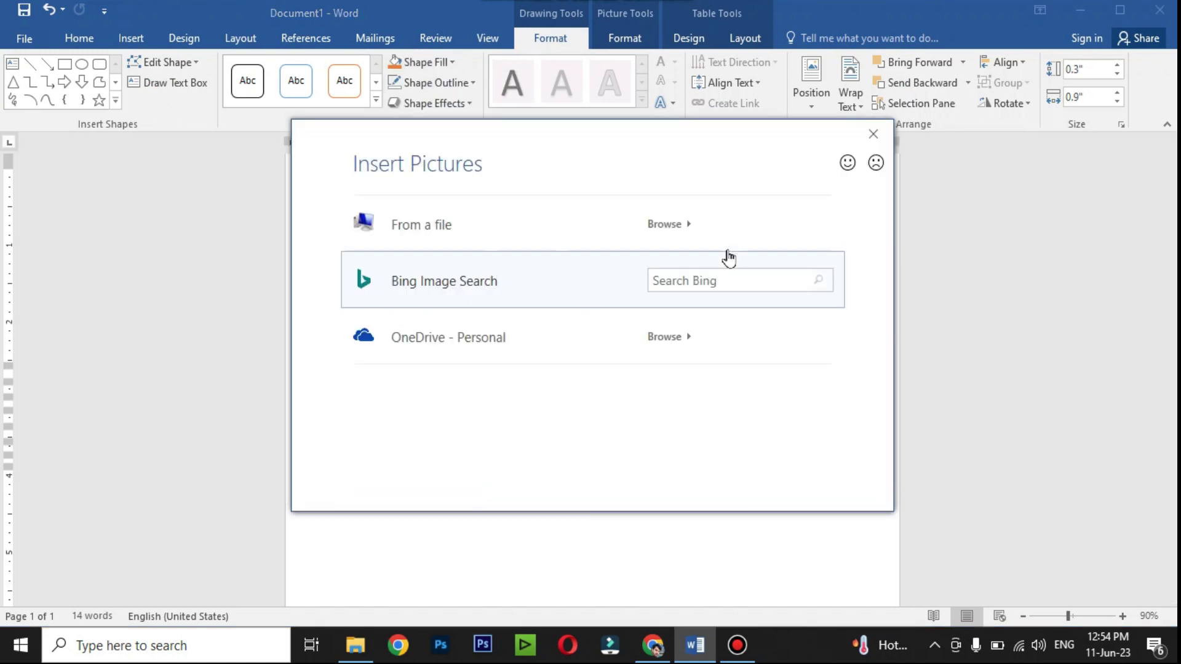
pyautogui.click(670, 225)
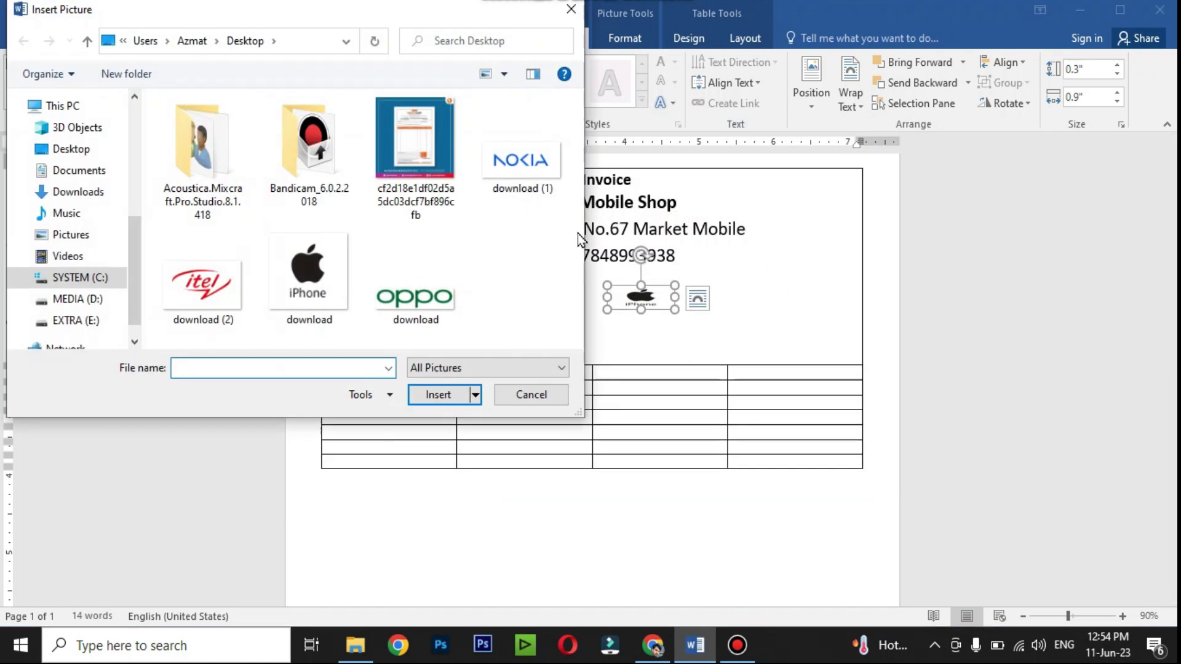
pyautogui.click(431, 317)
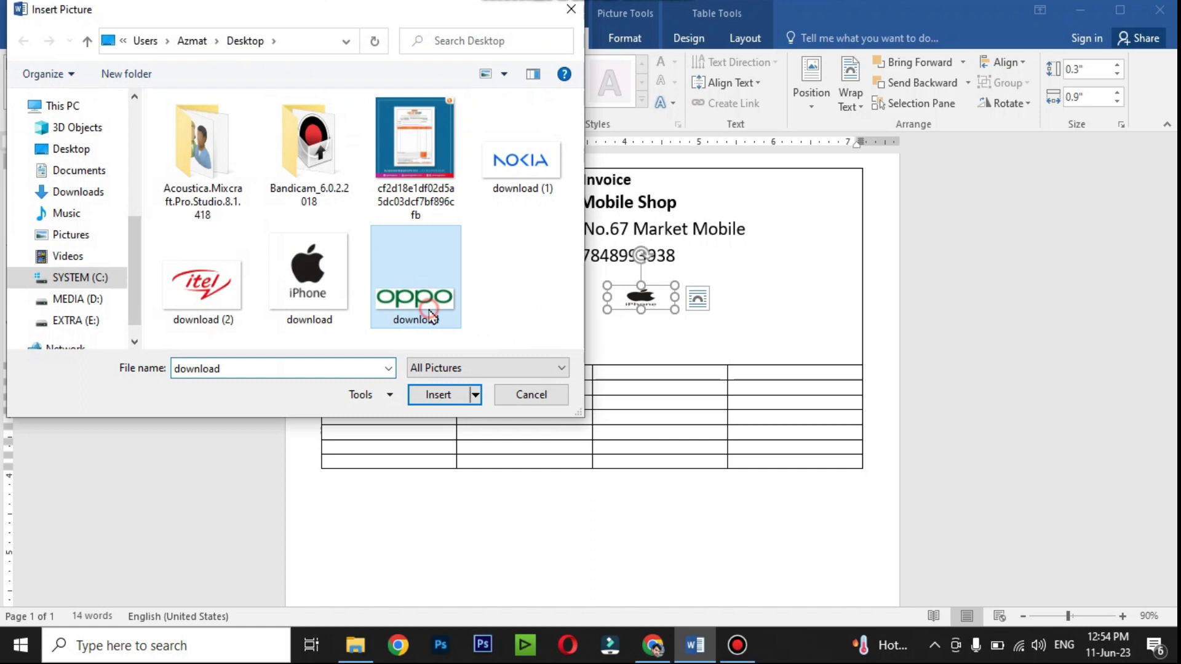
pyautogui.click(448, 396)
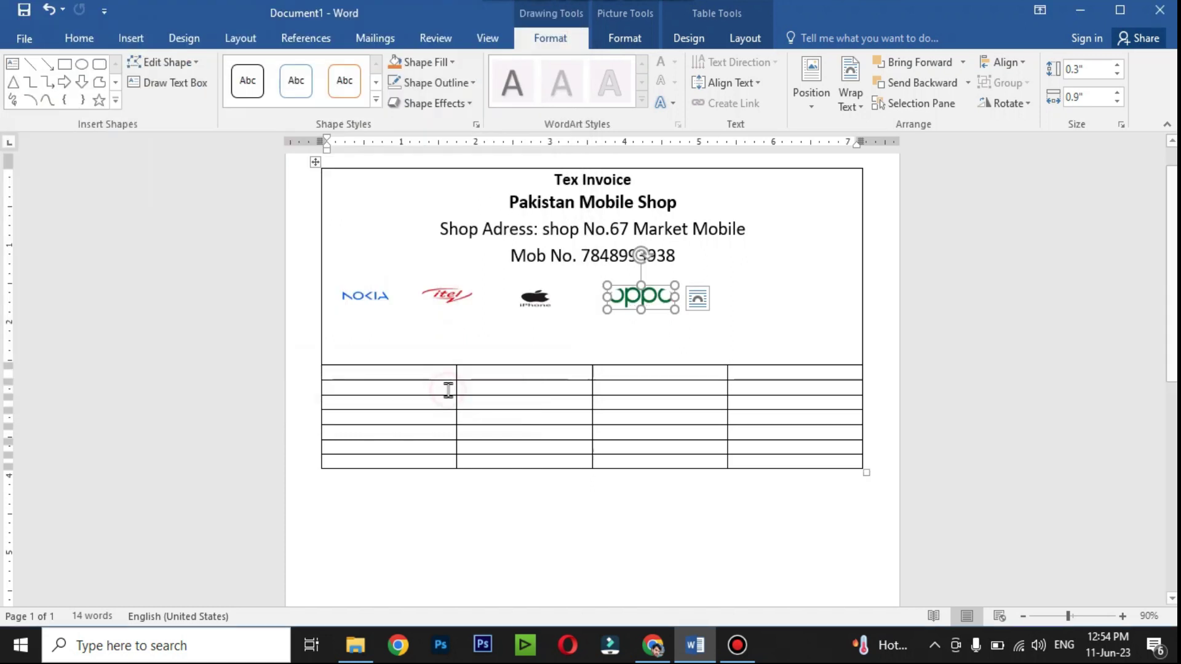
# Space out the itel, iPhone and oppo logos evenly to the right in the header.
pyautogui.moveTo(650, 302); pyautogui.dragTo(736, 302)
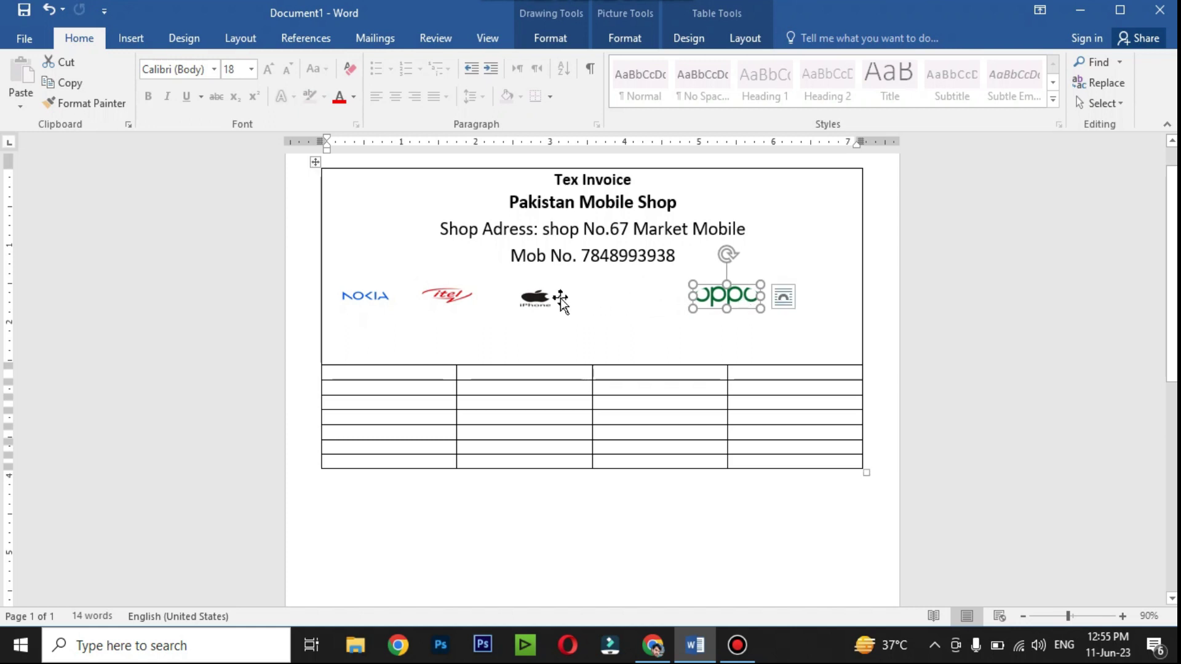
pyautogui.moveTo(536, 297); pyautogui.dragTo(593, 299)
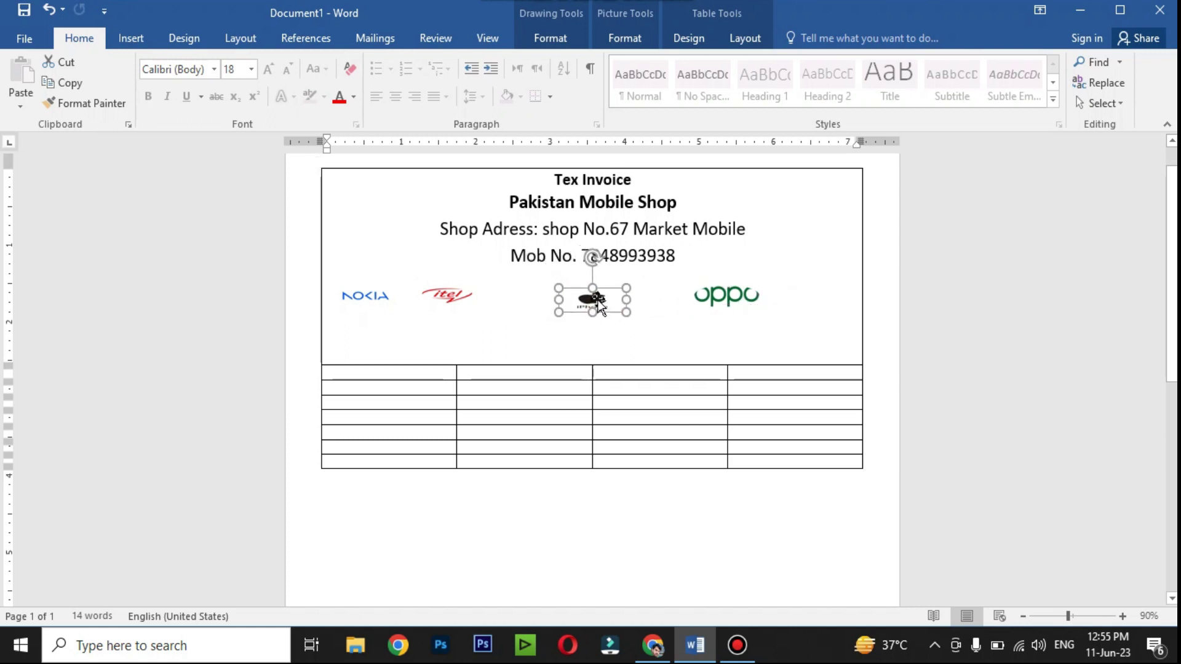
pyautogui.moveTo(452, 297); pyautogui.dragTo(487, 301)
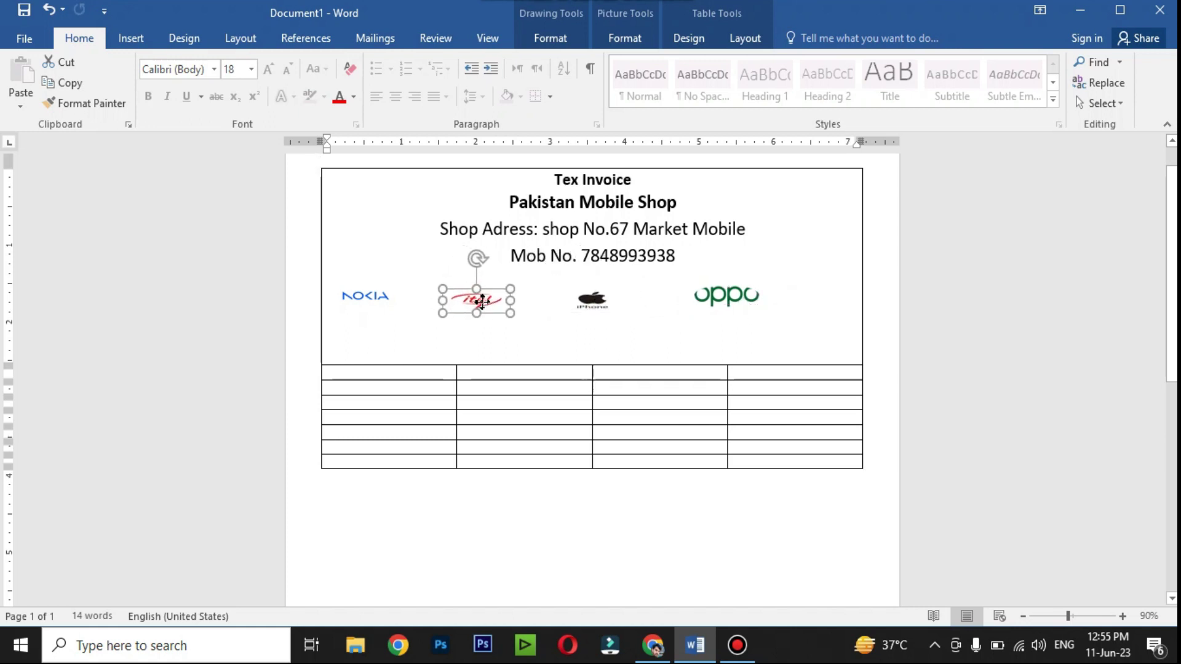
pyautogui.click(591, 300)
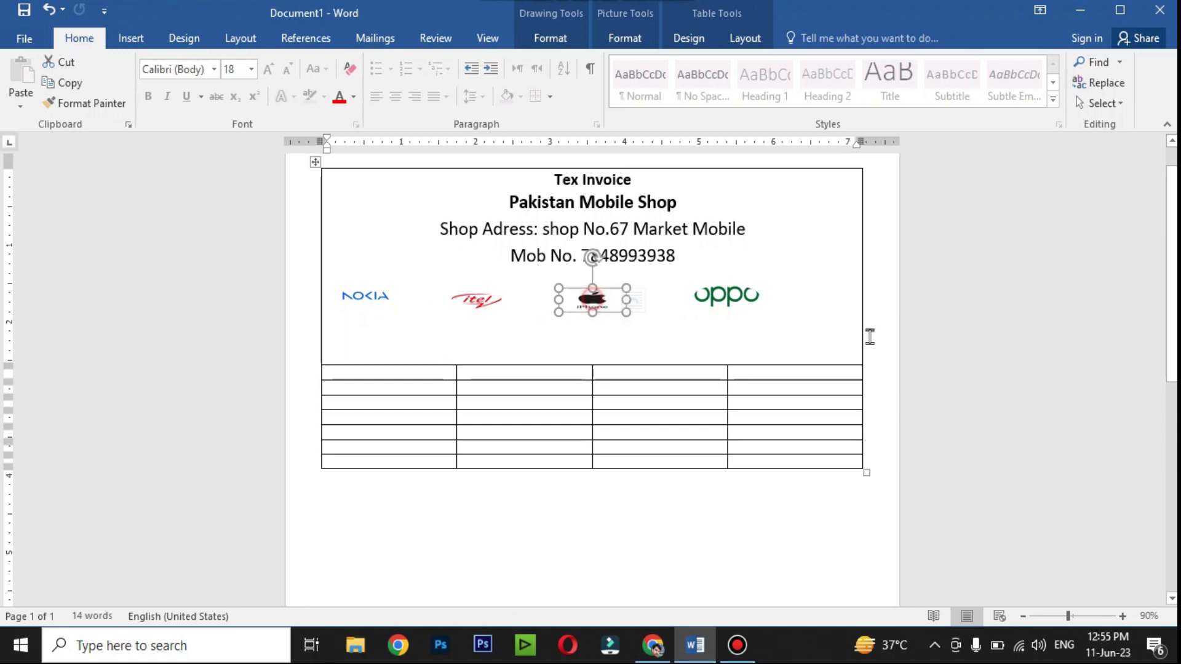
pyautogui.press('Right')
pyautogui.press('Right')
pyautogui.press('Right')
pyautogui.press('Right')
pyautogui.press('Right')
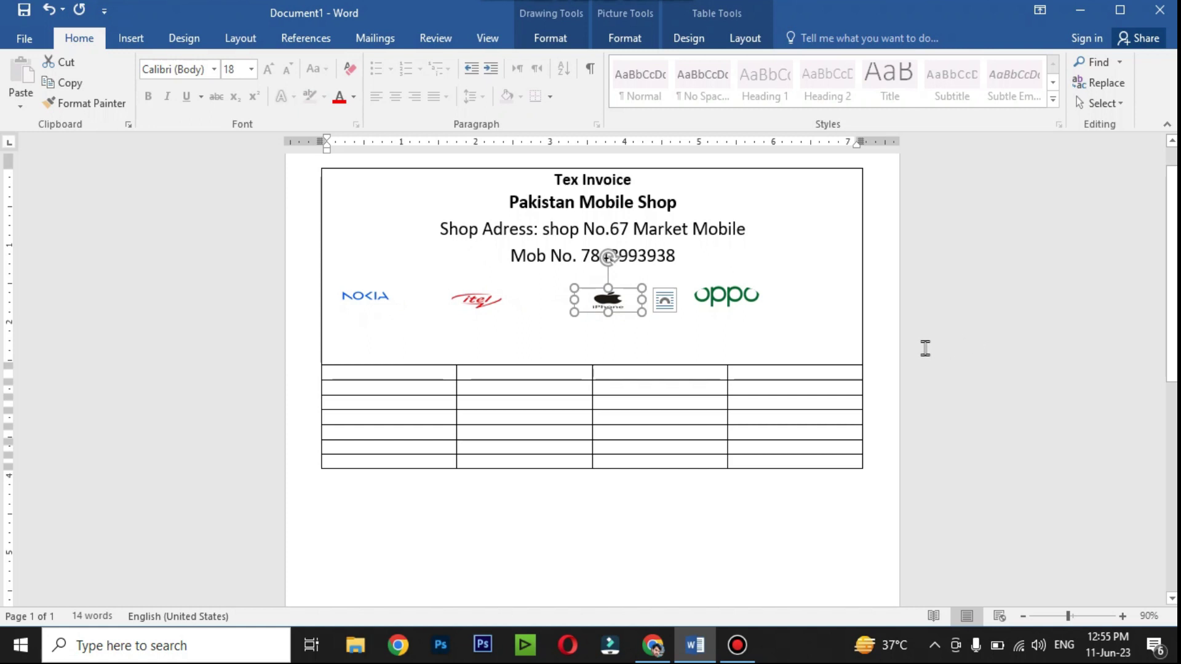
pyautogui.click(724, 306)
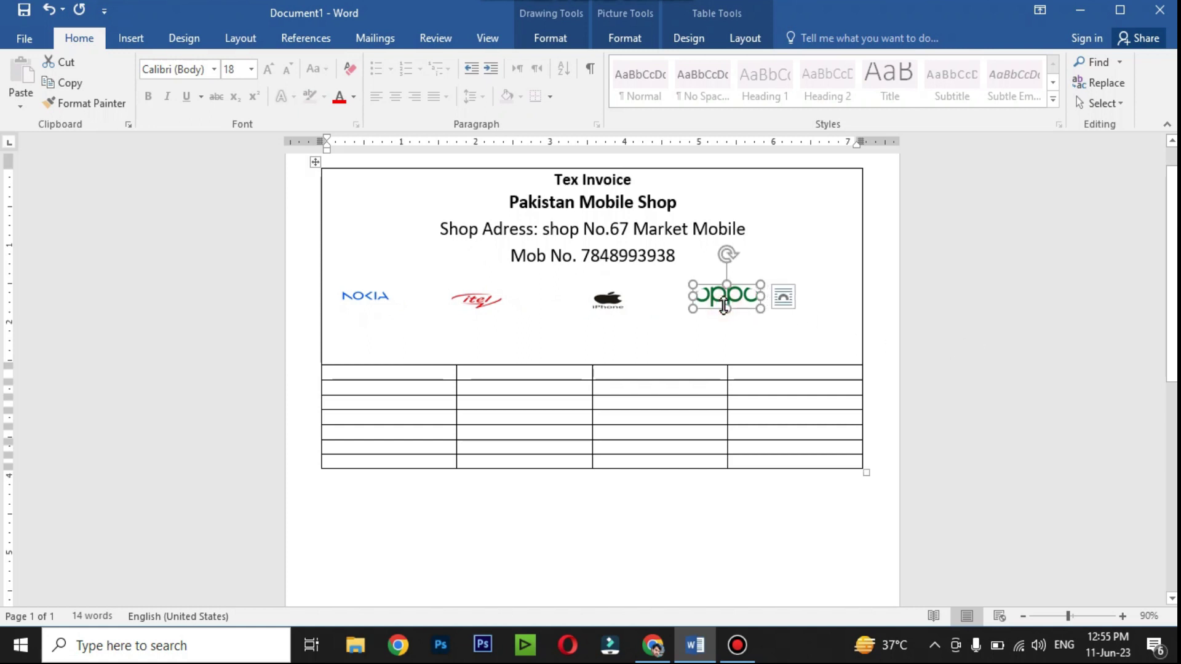
pyautogui.press('Right')
pyautogui.press('Right')
pyautogui.press('Right')
pyautogui.press('Right')
pyautogui.press('Right')
pyautogui.press('Right')
pyautogui.press('Right')
pyautogui.press('Right')
pyautogui.press('Right')
pyautogui.press('Right')
pyautogui.press('Left')
pyautogui.press('Left')
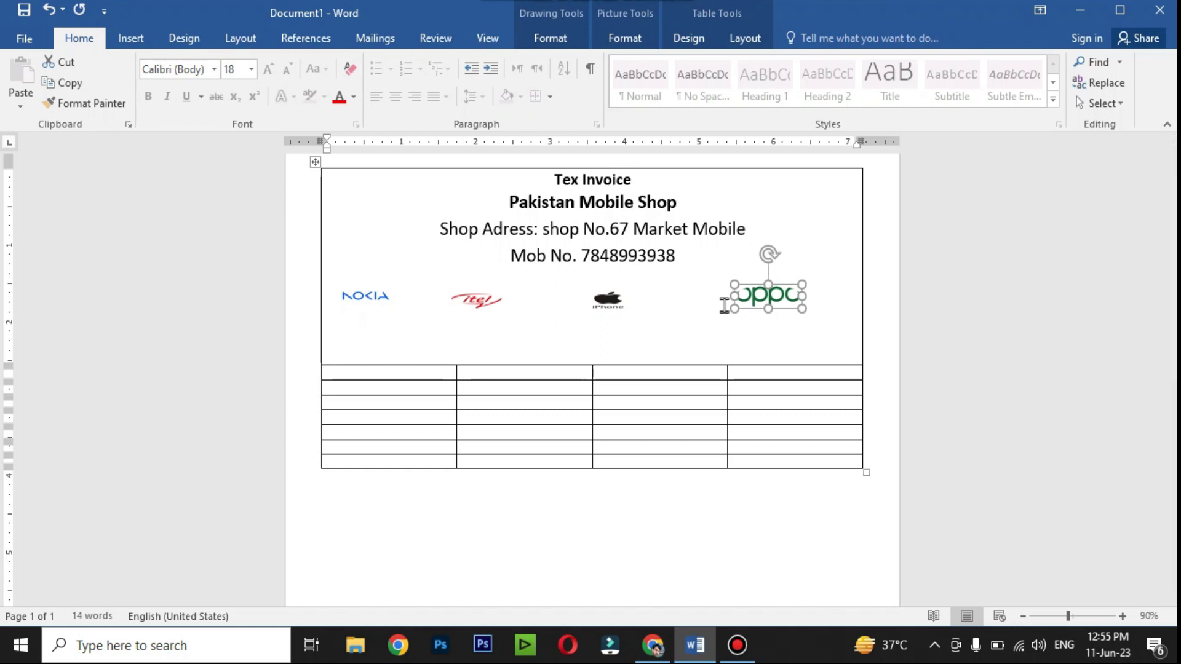
pyautogui.press('Left')
pyautogui.click(408, 335)
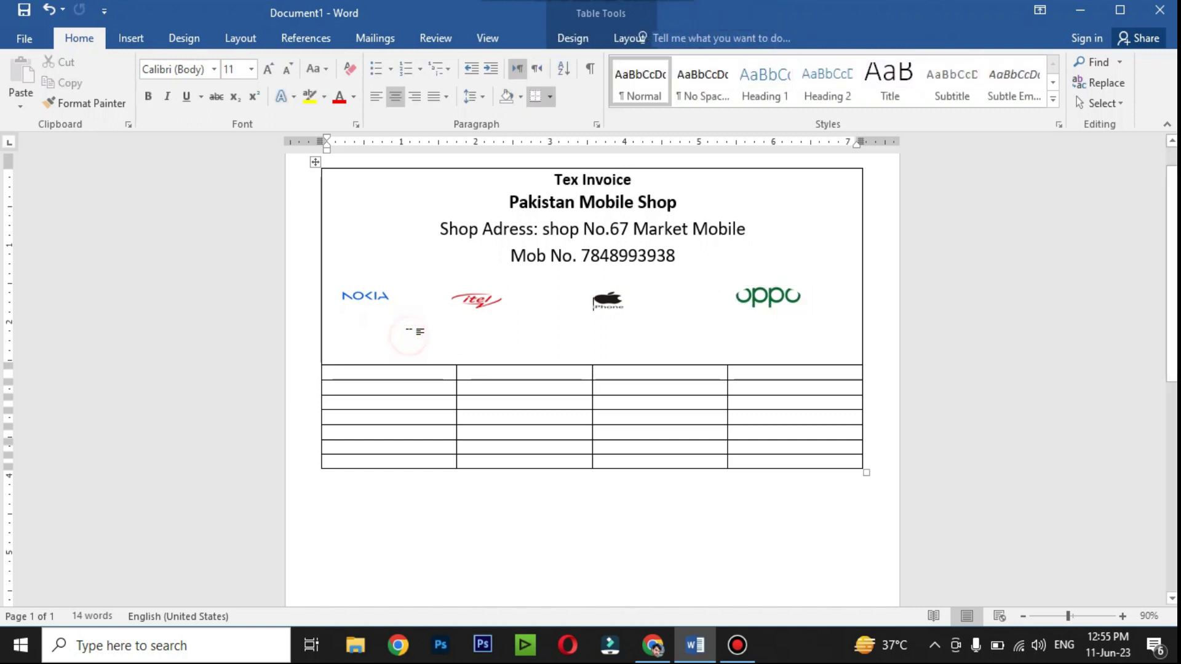
# Centre-align the empty line in the cell below the logos.
pyautogui.click(356, 341)
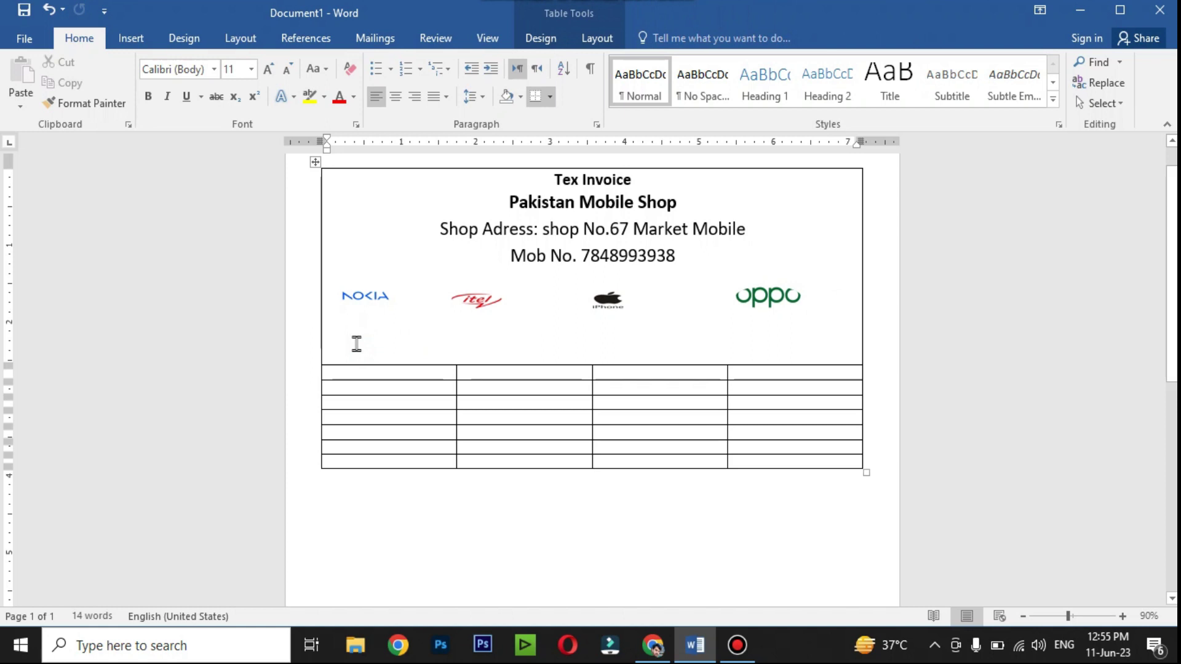
pyautogui.click(397, 98)
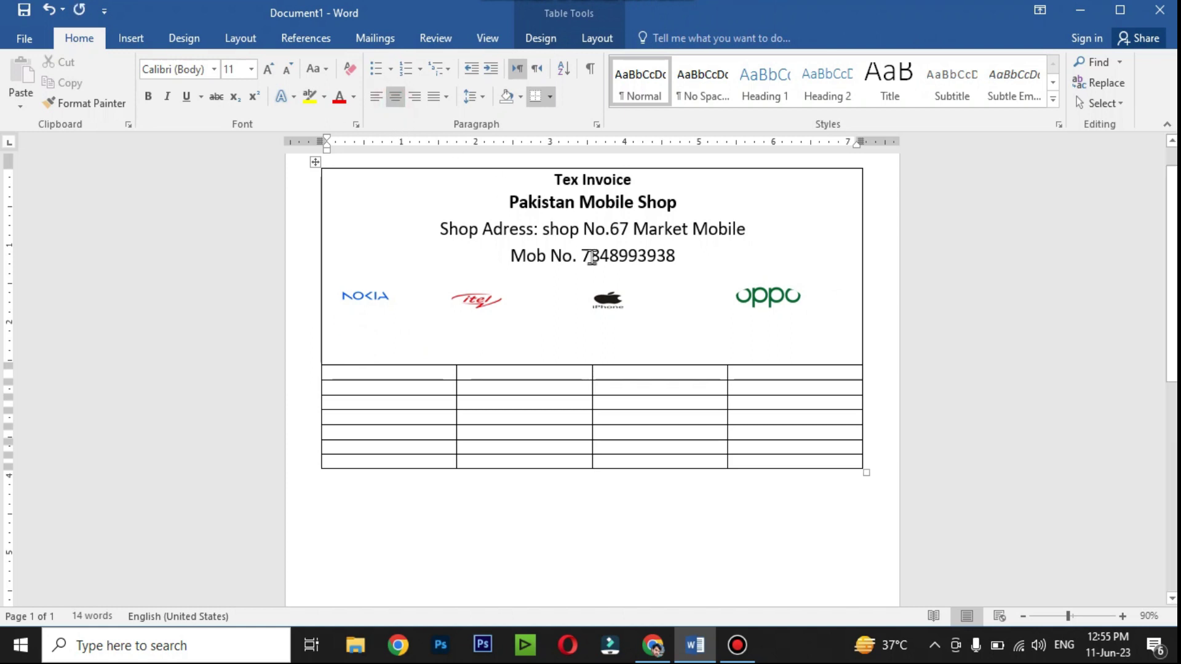
pyautogui.click(546, 334)
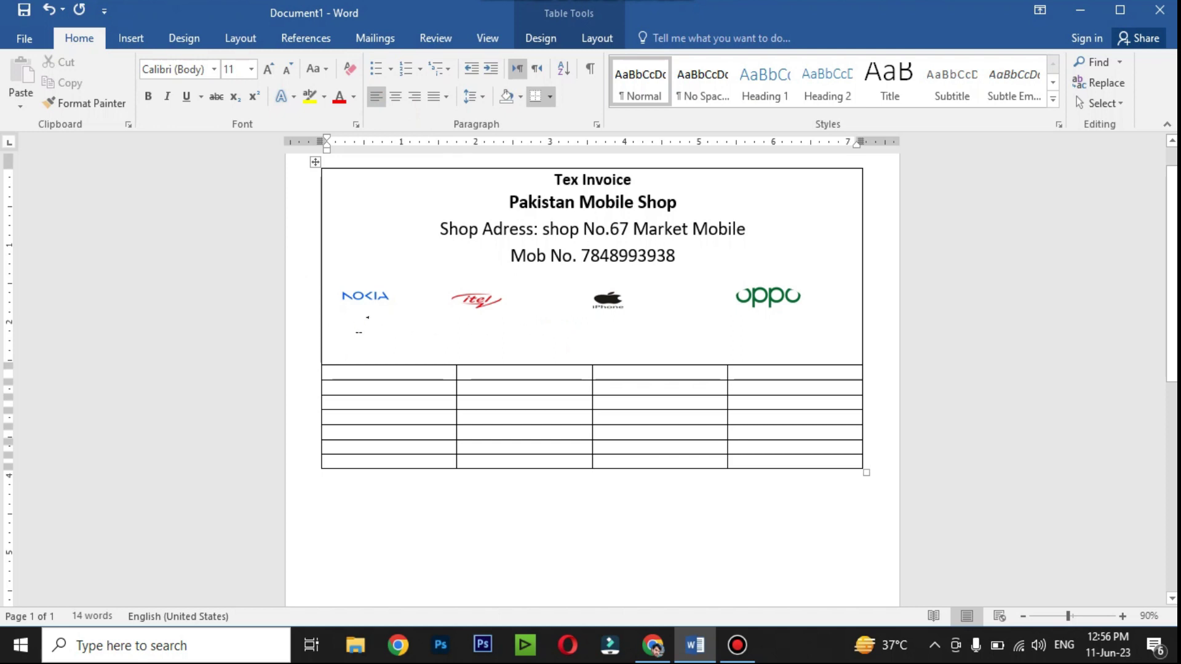
pyautogui.click(397, 97)
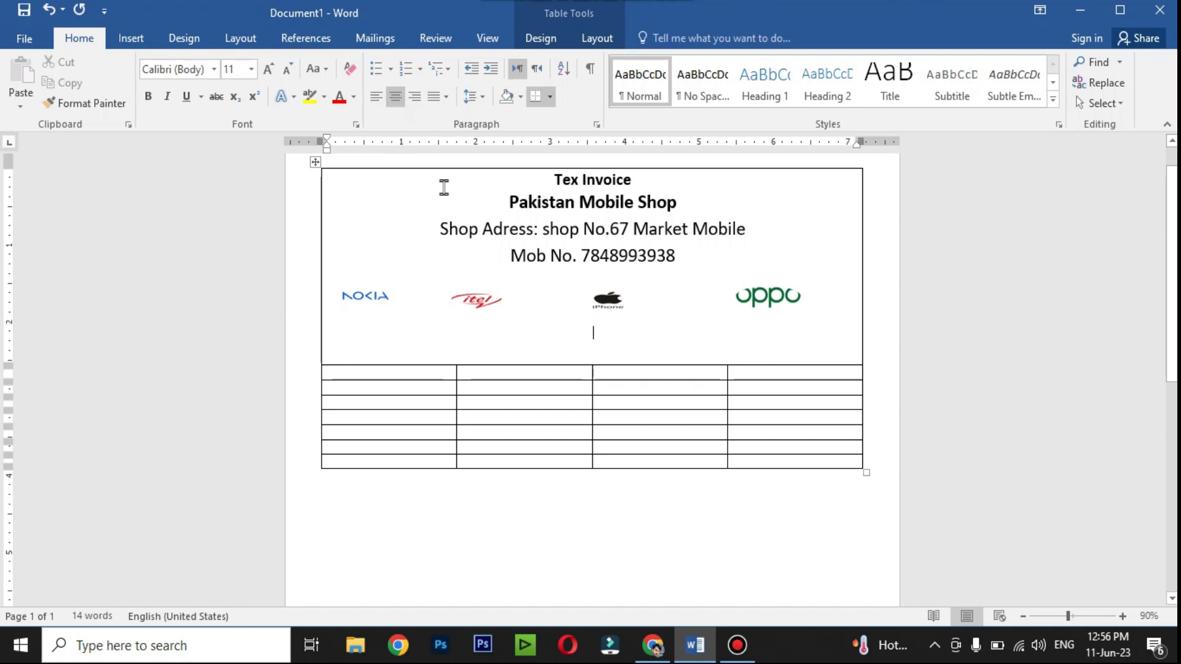
# Type 'All Mobile Comanies Avaibavle here' under the logos and grow it to 12 pt.
pyautogui.write('All Mobile Comanies Avaibl')
pyautogui.press('BackSpace')
pyautogui.write('avle ')
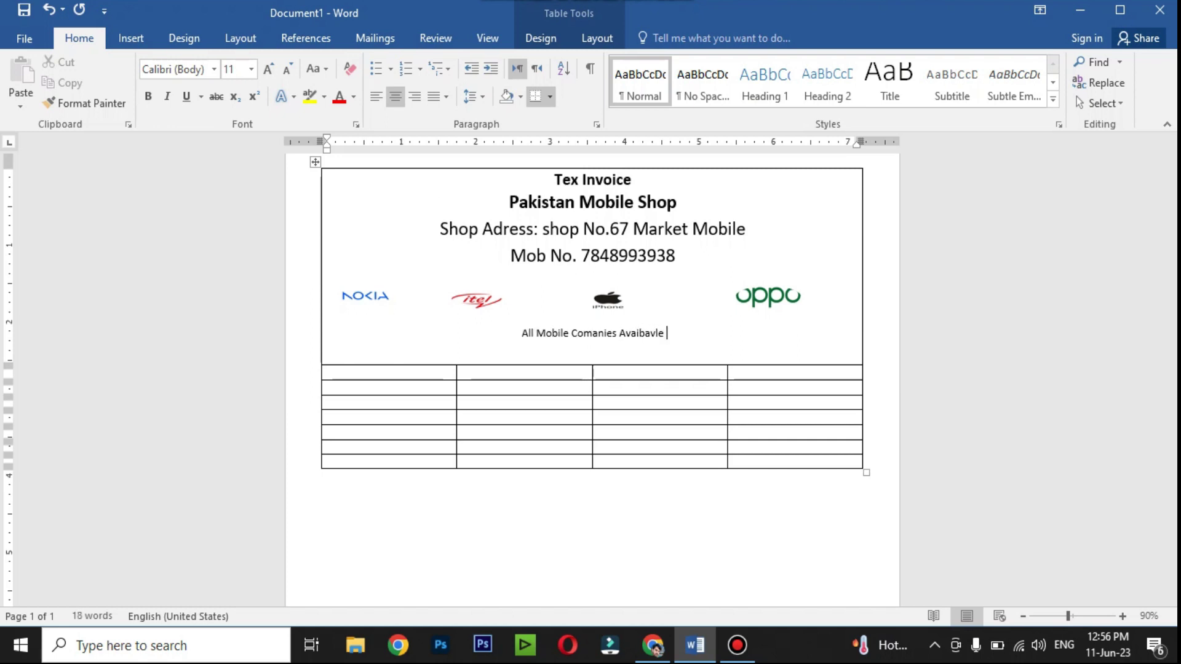
pyautogui.write('here.')
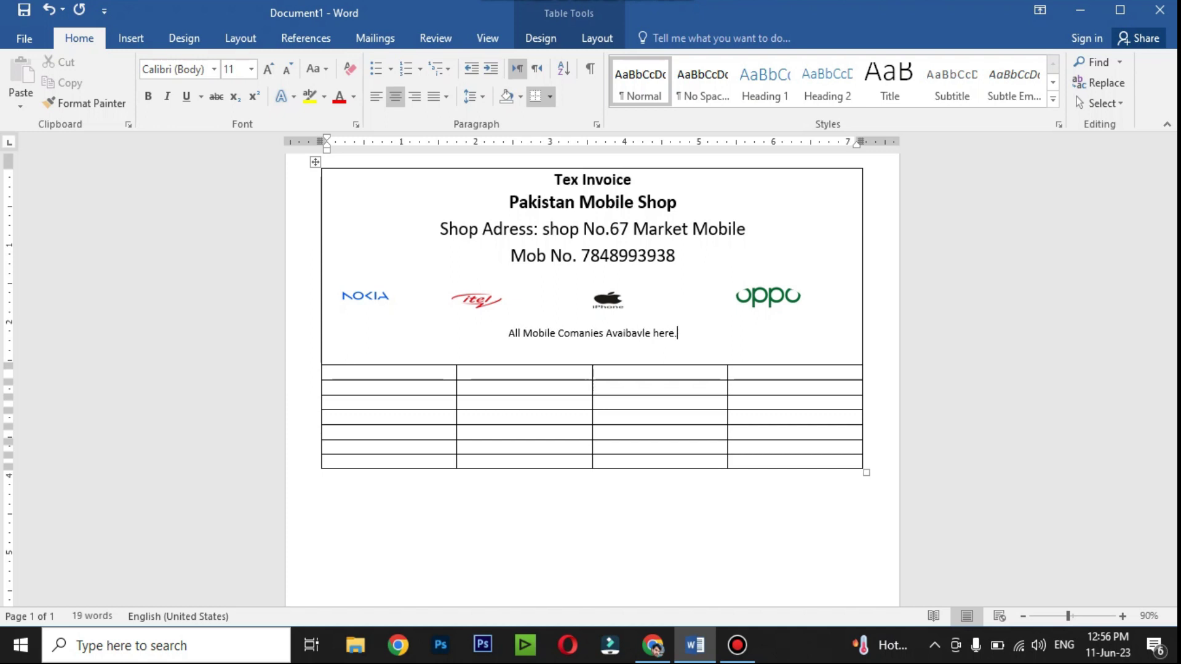
pyautogui.click(505, 336)
pyautogui.moveTo(550, 337); pyautogui.dragTo(673, 342)
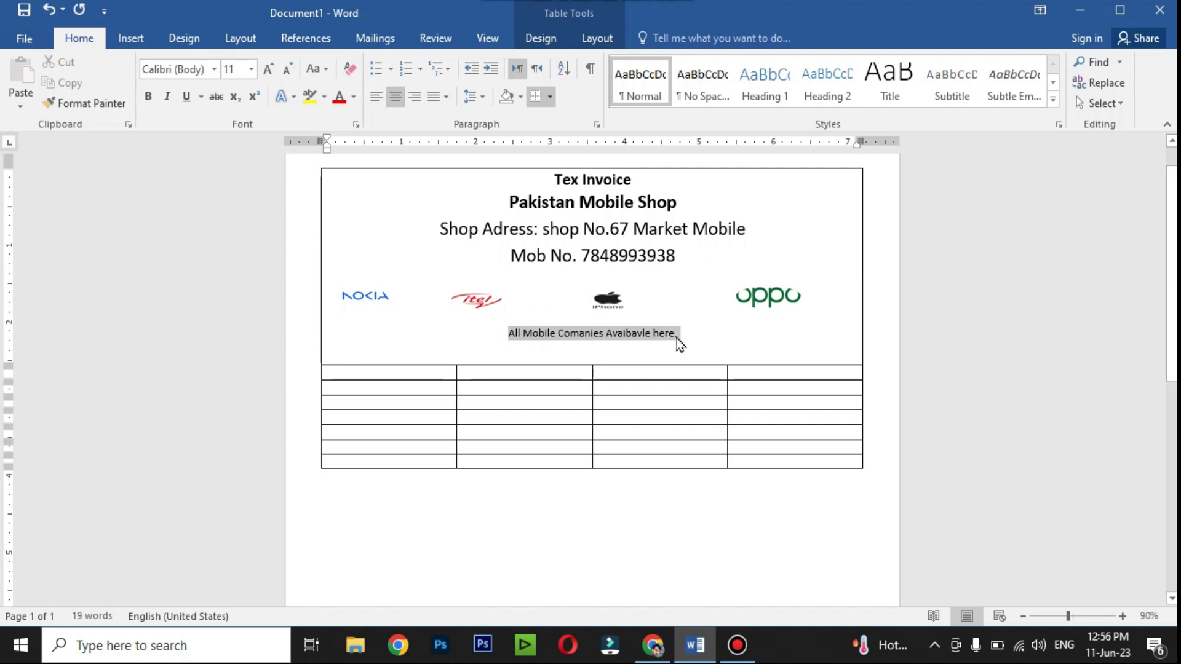
pyautogui.click(268, 69)
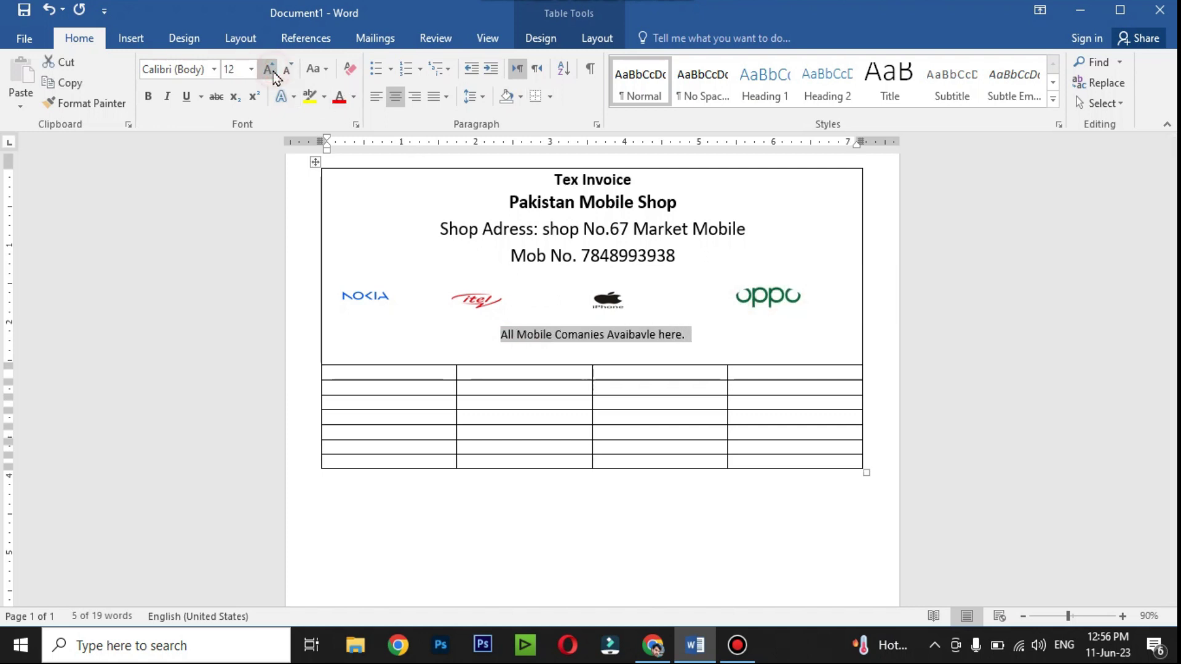
pyautogui.click(445, 343)
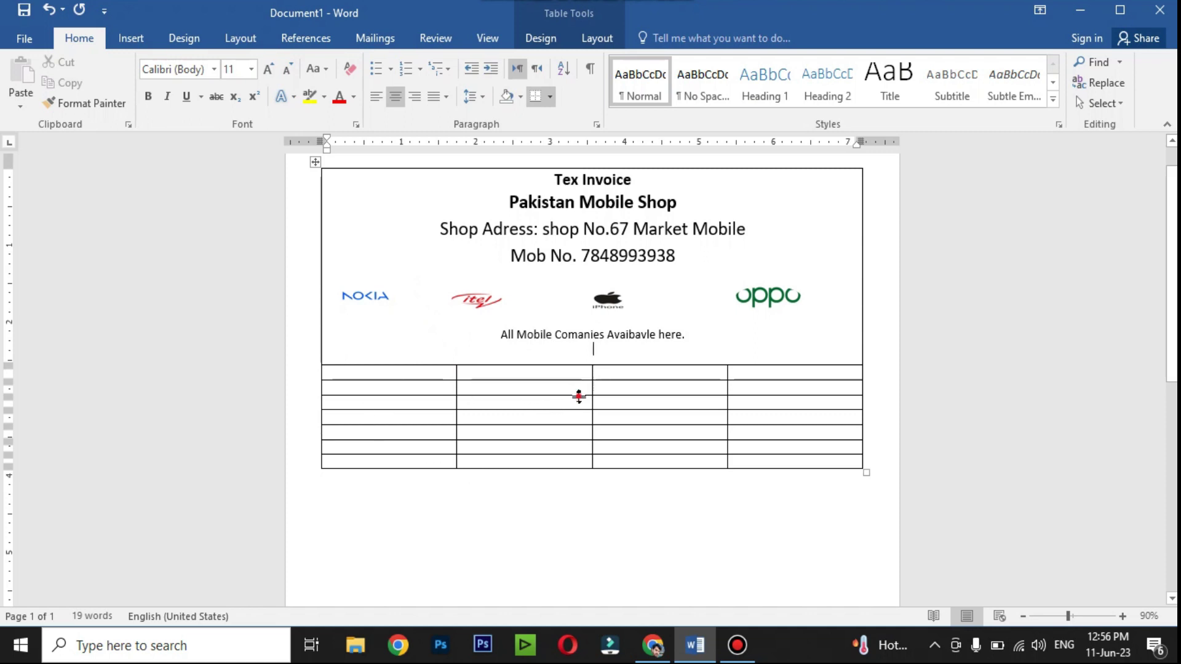
# Drag the second table row's bottom border far down, then return to the first cell.
pyautogui.moveTo(579, 397); pyautogui.dragTo(620, 614)
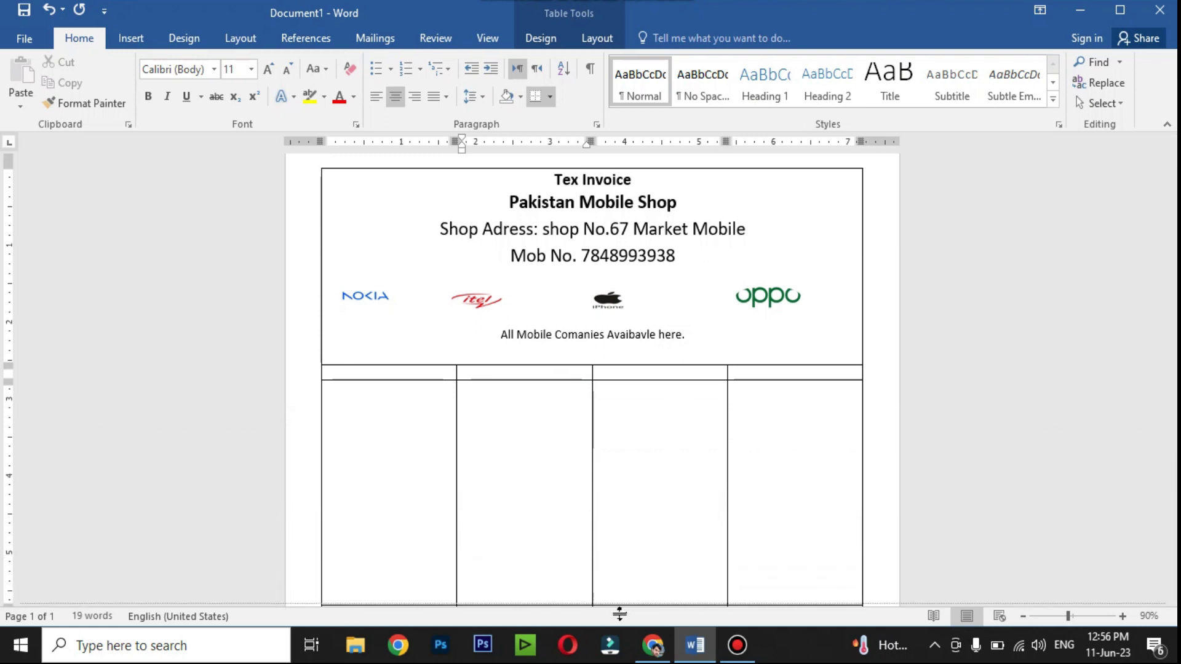
pyautogui.moveTo(619, 614); pyautogui.dragTo(624, 528)
pyautogui.scroll(-5, 635, 490)
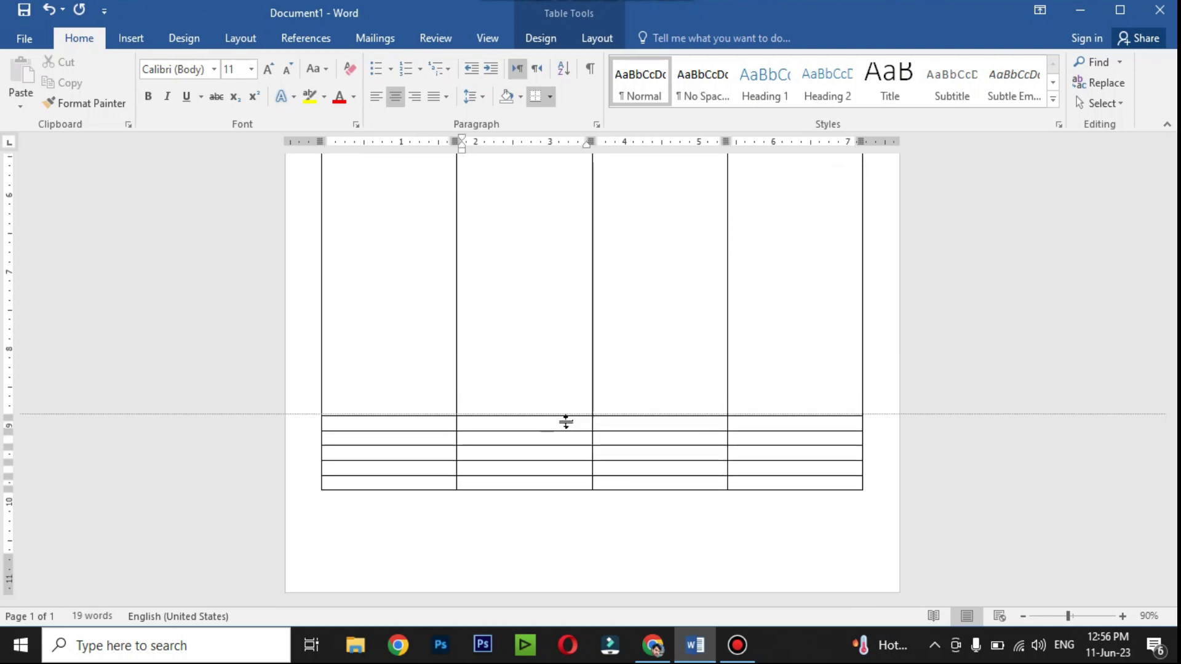
pyautogui.moveTo(570, 360); pyautogui.dragTo(566, 438)
pyautogui.scroll(2, 661, 461)
pyautogui.scroll(2, 656, 429)
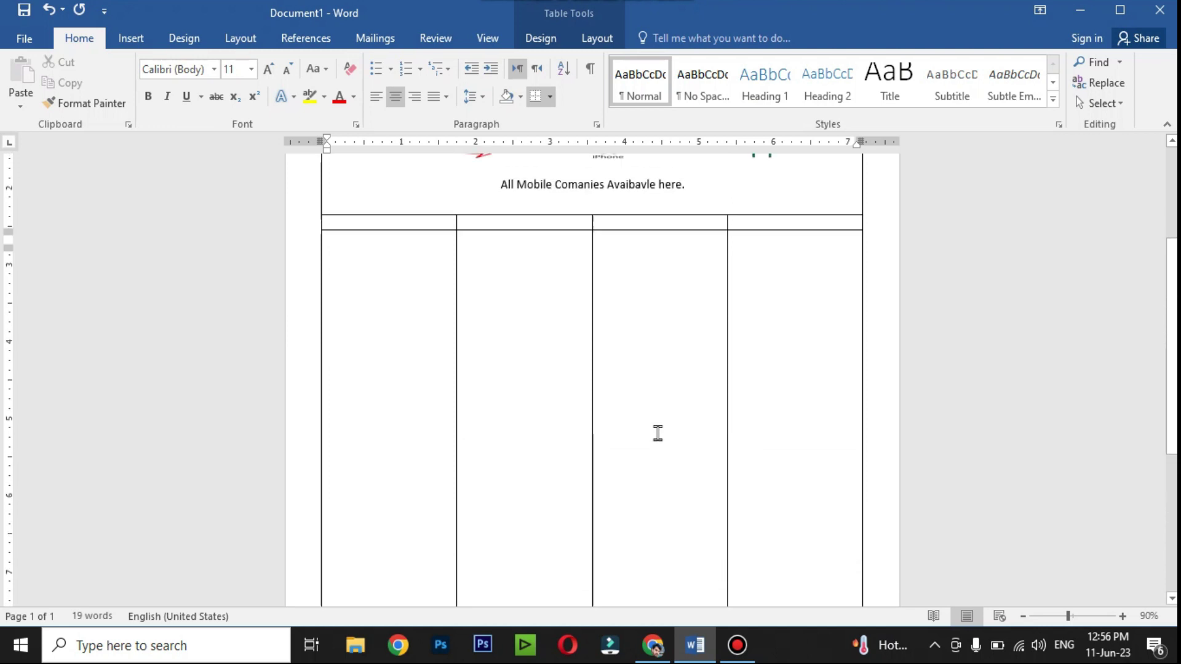
pyautogui.scroll(4, 585, 400)
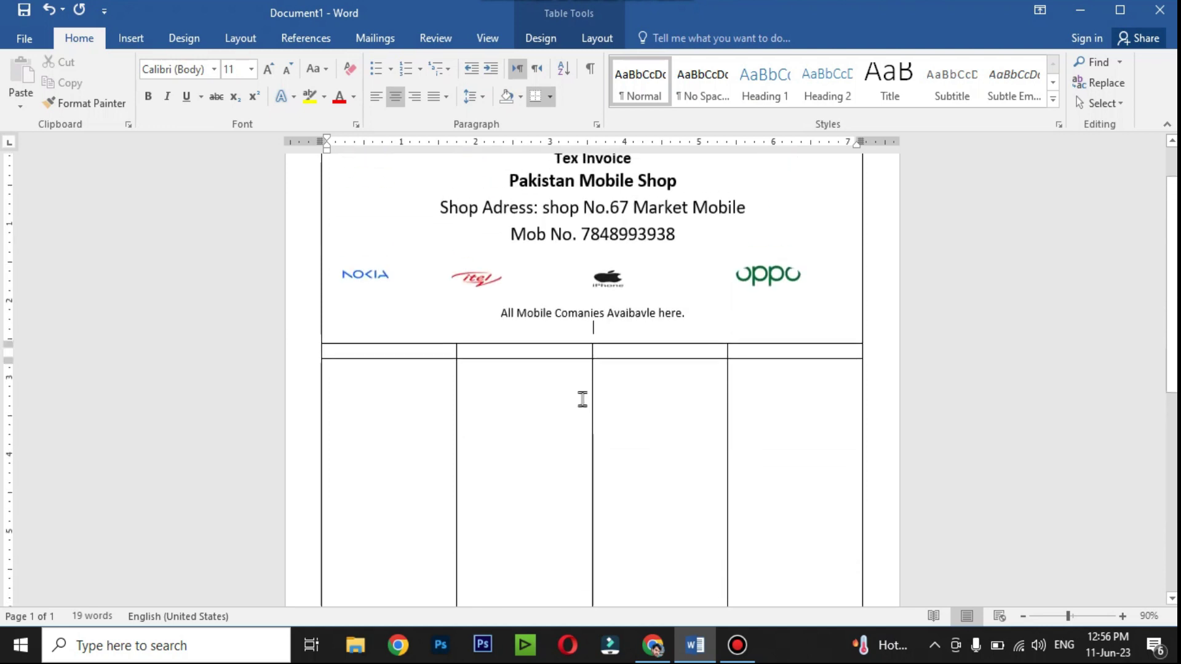
pyautogui.click(406, 353)
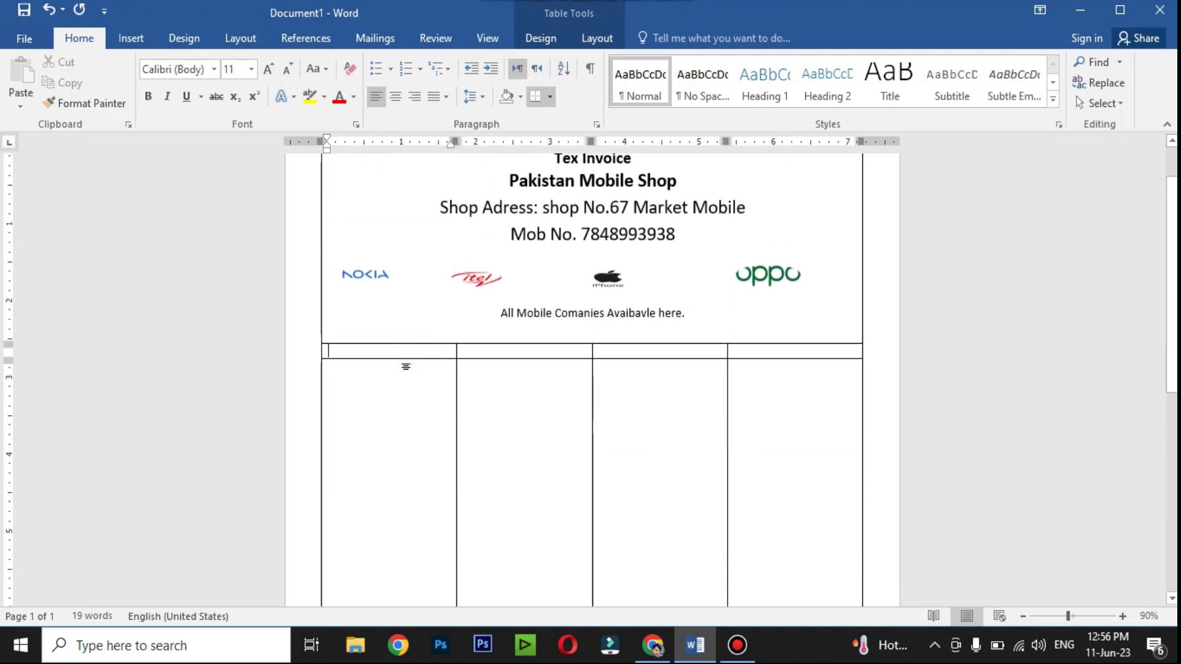
# Enter the headings Quantity, Discriptin, Rate and Amount across the top row.
pyautogui.write('Quantity')
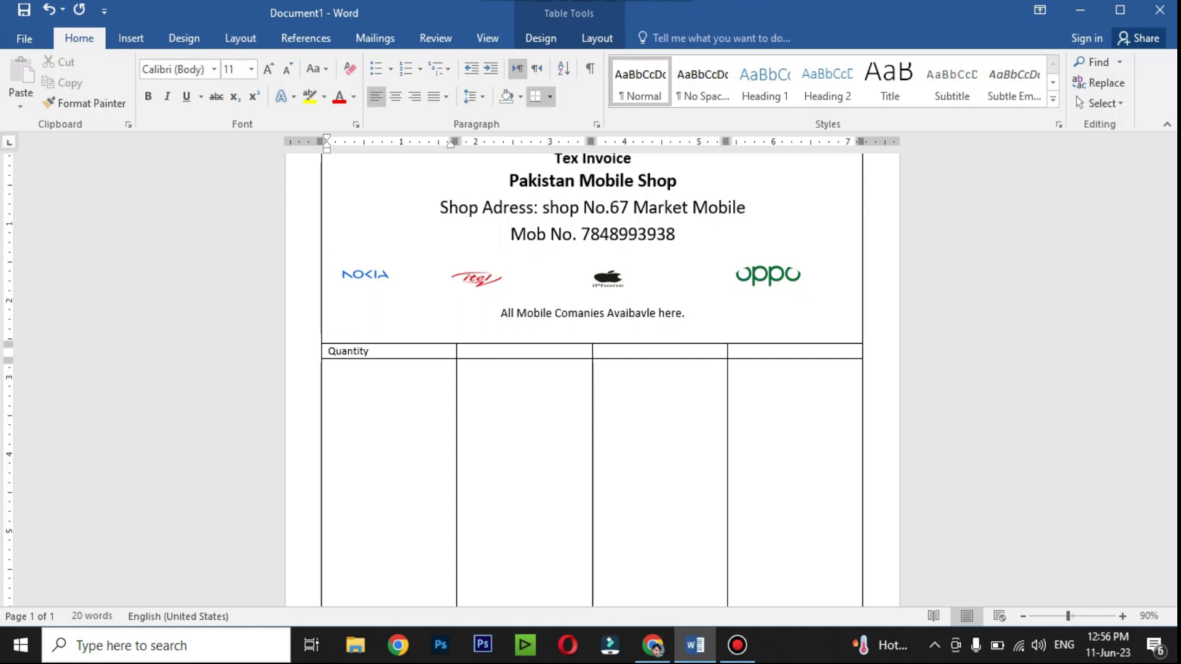
pyautogui.press('Tab')
pyautogui.write('Discriptin')
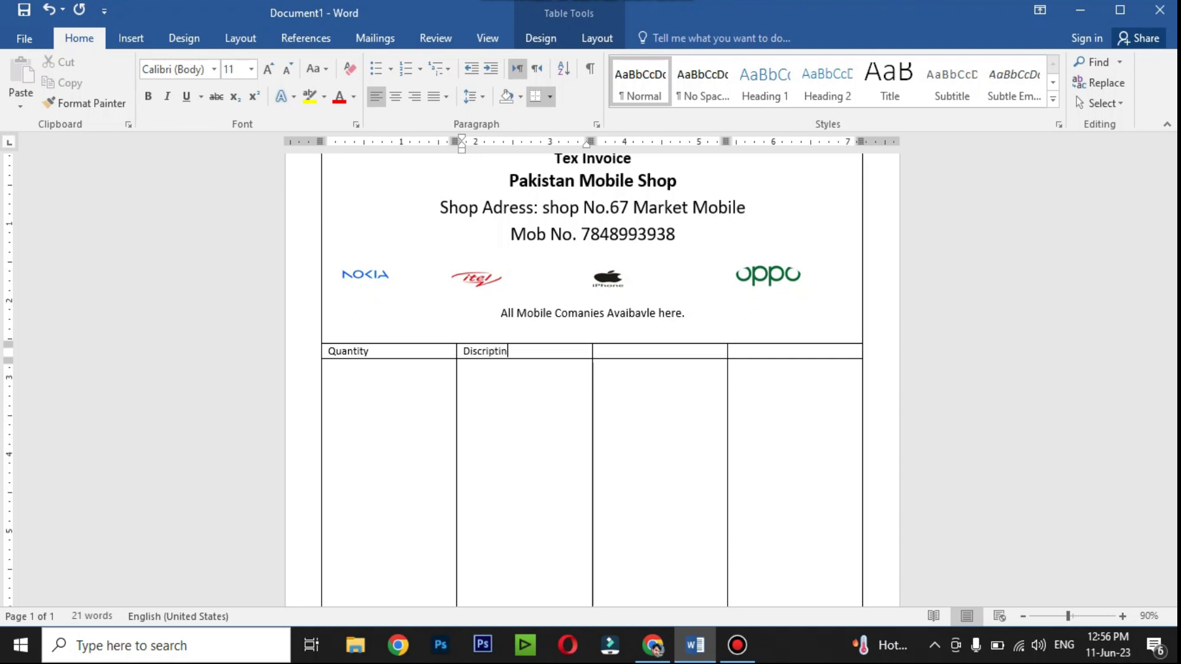
pyautogui.press('Tab')
pyautogui.press('Tab')
pyautogui.write('Amount')
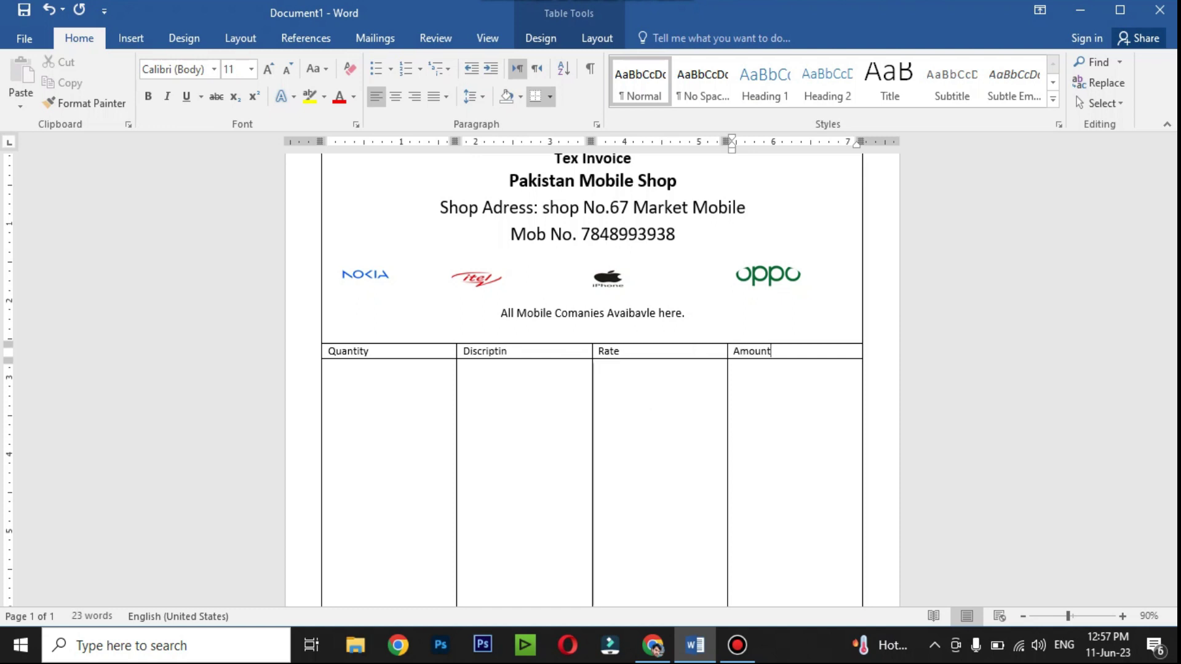
pyautogui.moveTo(428, 349); pyautogui.dragTo(759, 356)
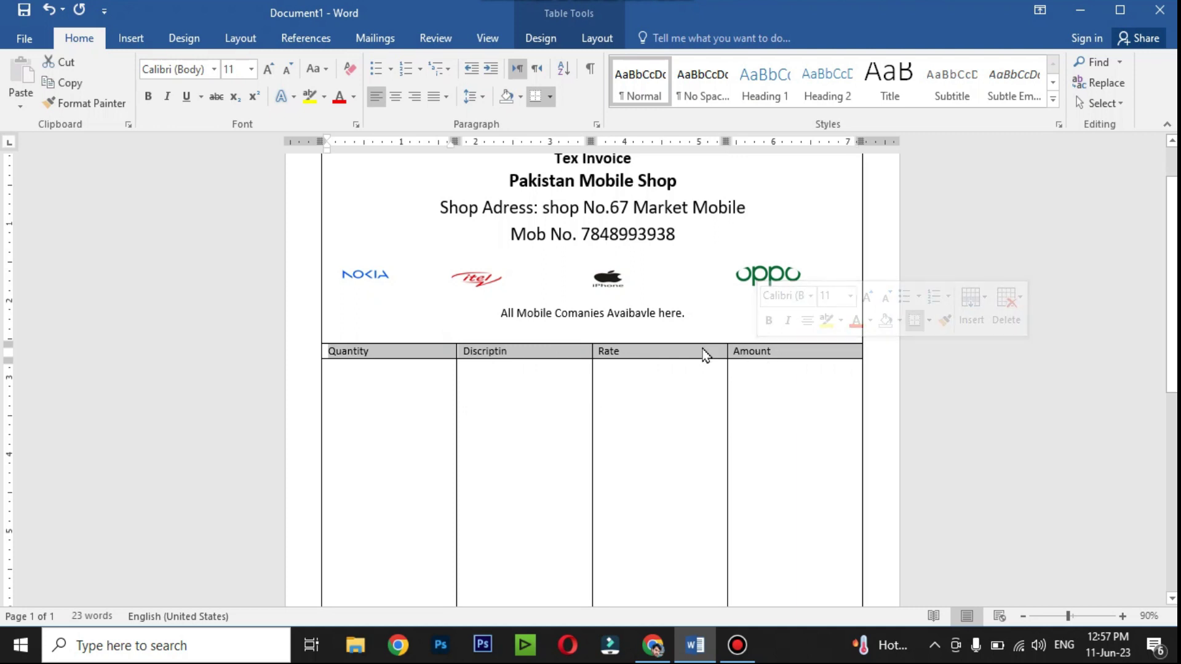
# Make the header labels centred, bold and 16 pt.
pyautogui.click(395, 96)
pyautogui.click(148, 96)
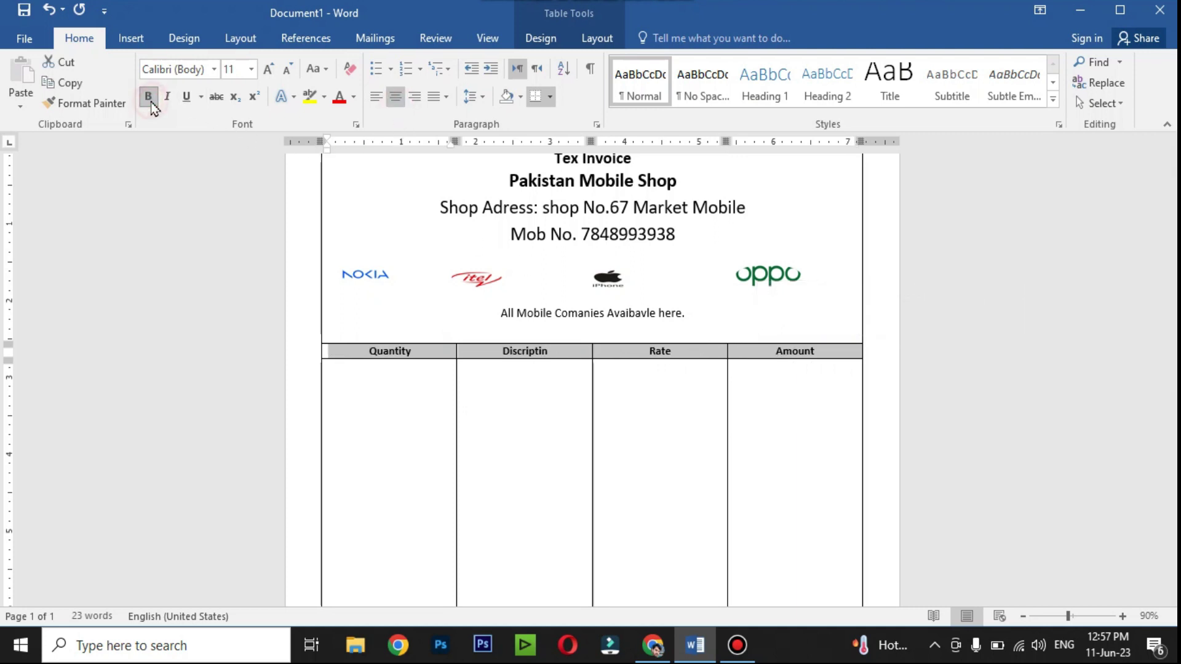
pyautogui.click(268, 69)
pyautogui.click(268, 69)
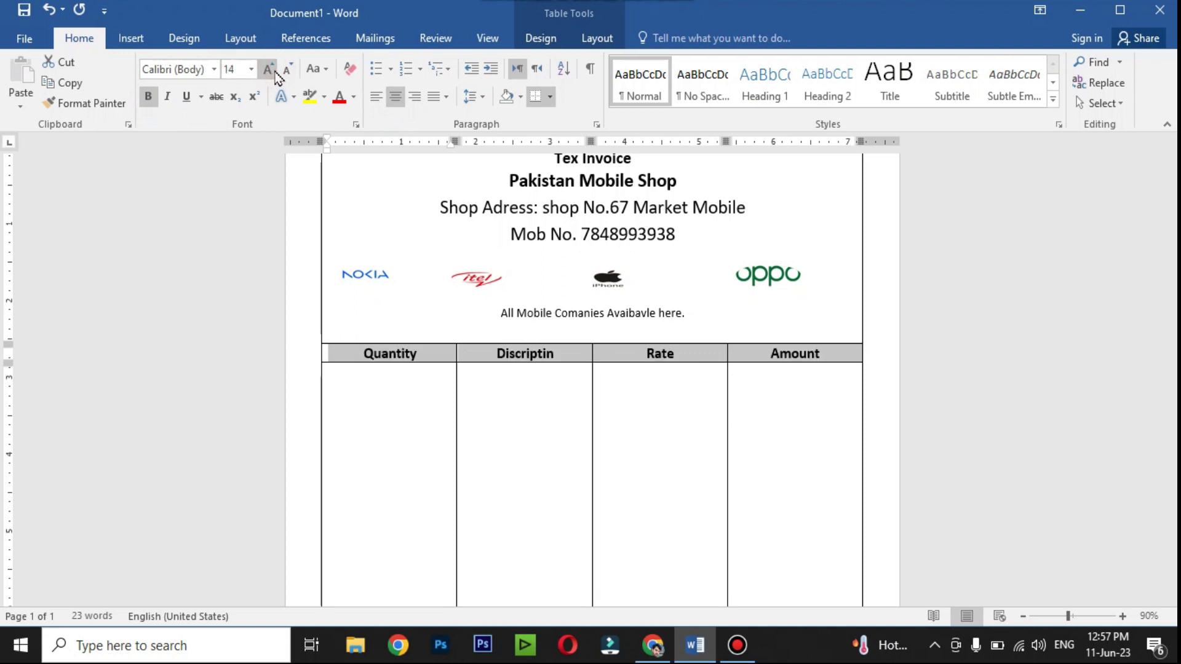
pyautogui.click(275, 72)
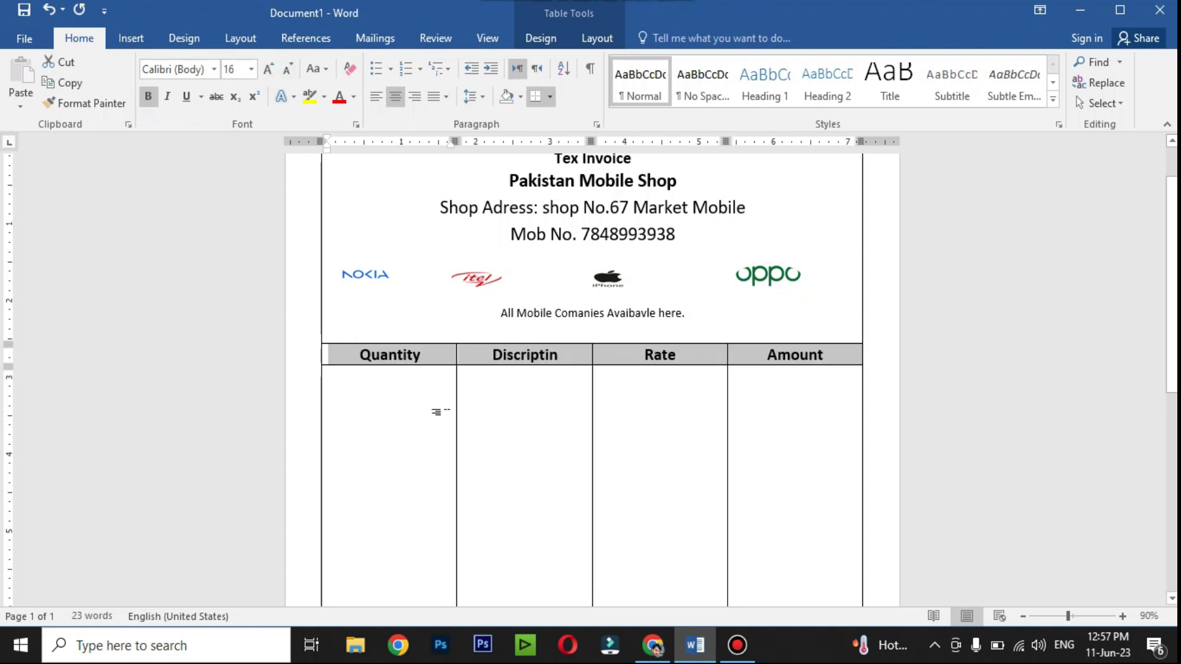
pyautogui.click(430, 410)
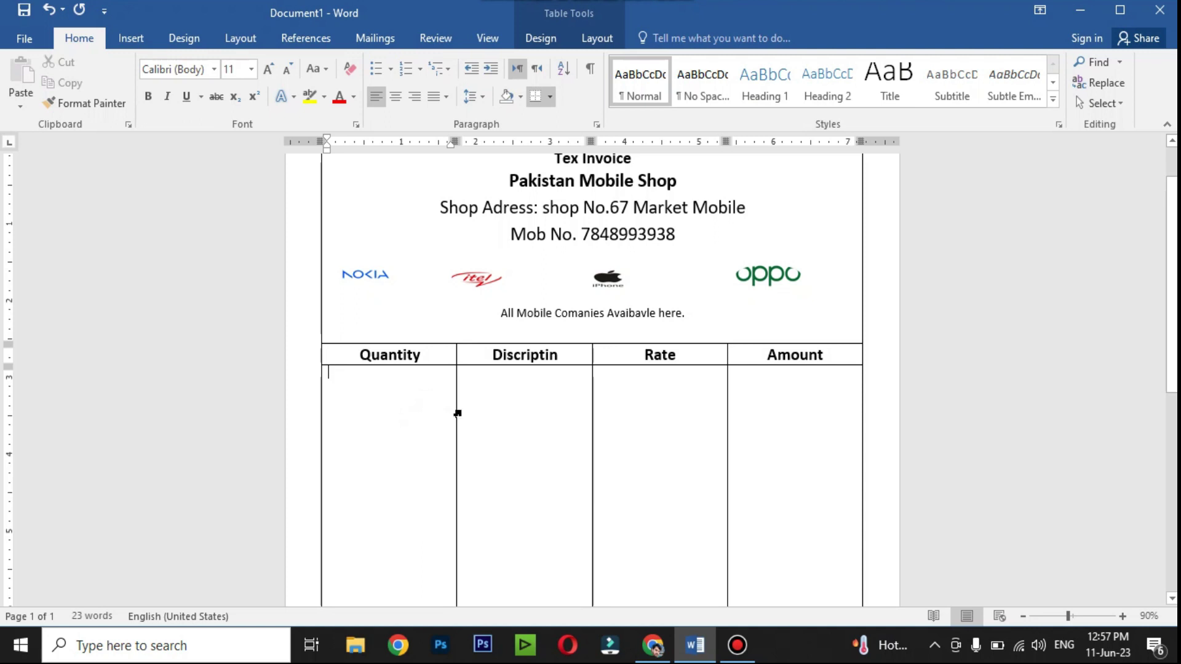
# Widen the Discriptin and Rate columns and narrow the Quantity column.
pyautogui.moveTo(592, 400); pyautogui.dragTo(653, 401)
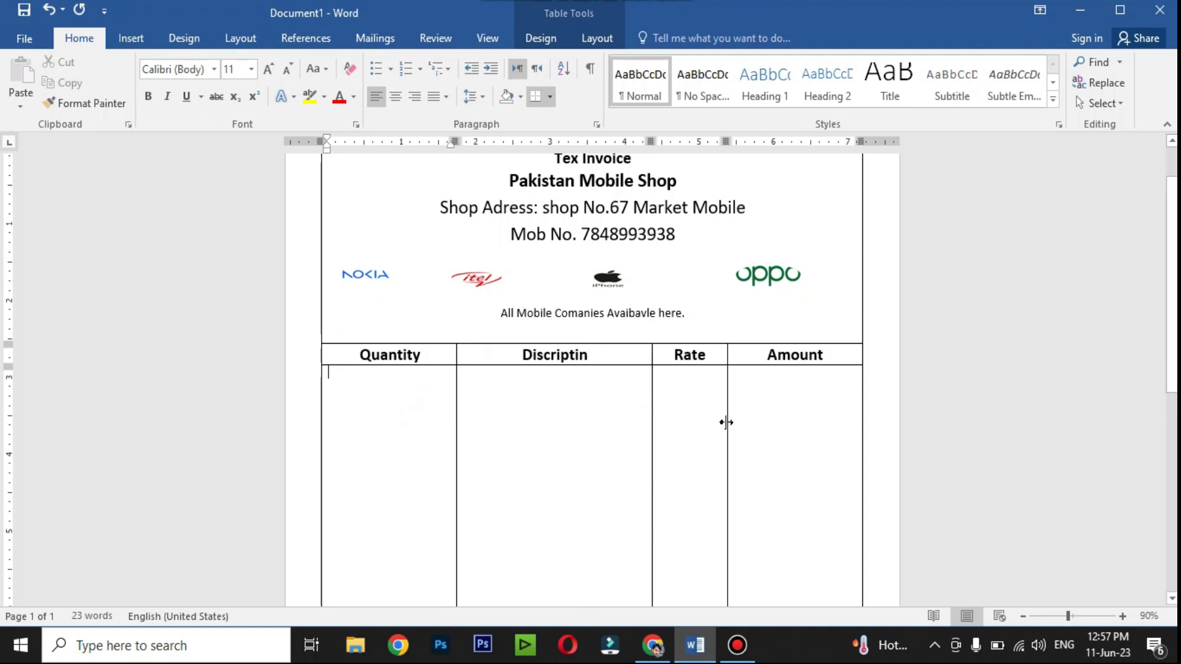
pyautogui.moveTo(727, 418); pyautogui.dragTo(767, 408)
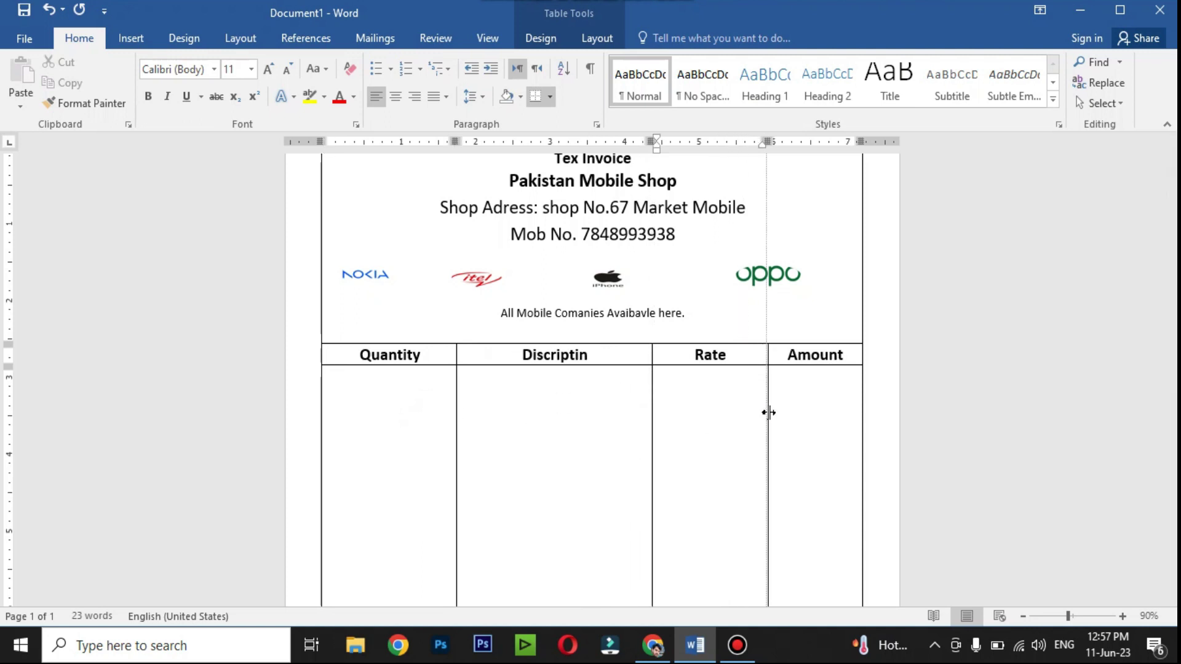
pyautogui.moveTo(457, 422); pyautogui.dragTo(423, 422)
pyautogui.scroll(-1, 396, 352)
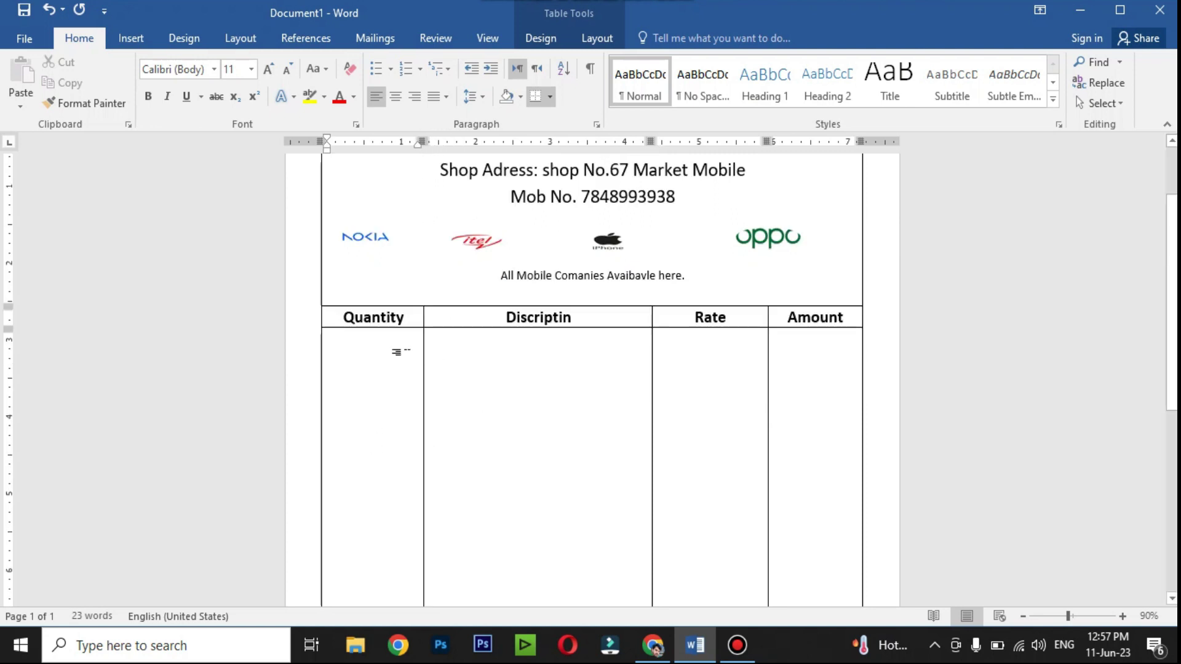
pyautogui.scroll(-1, 606, 380)
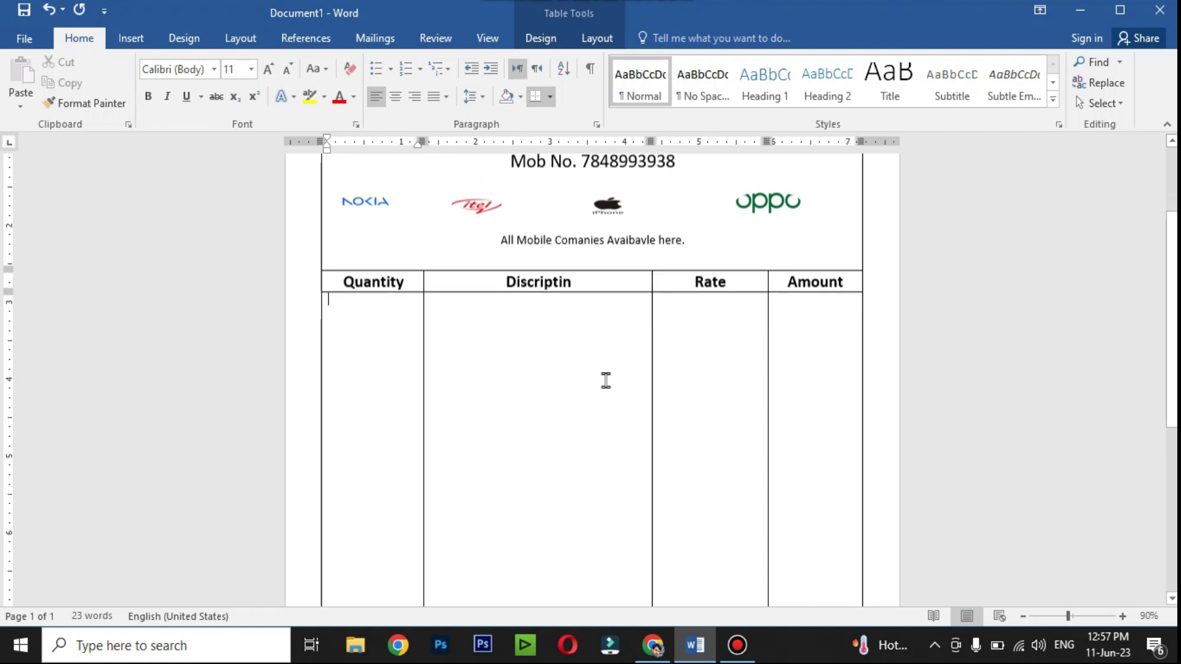
pyautogui.scroll(-5, 566, 368)
pyautogui.scroll(-2, 566, 368)
# Type Total, Tex and Grand Total in the Rate-column cells of the bottom rows.
pyautogui.scroll(-1, 567, 369)
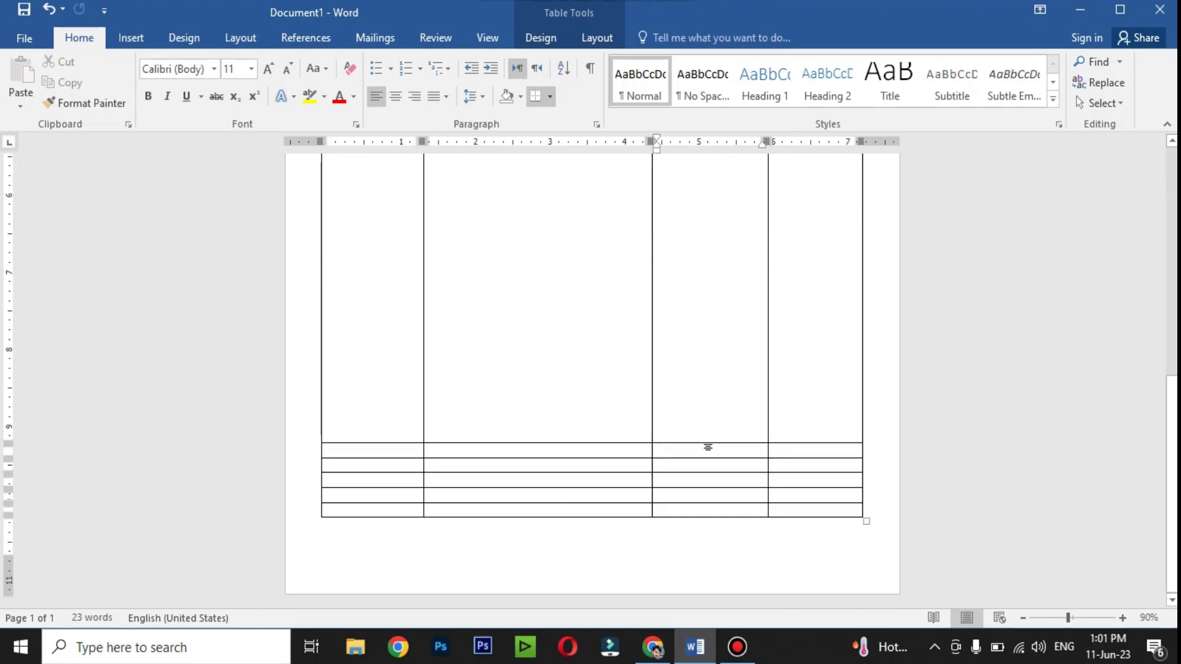
pyautogui.write('T')
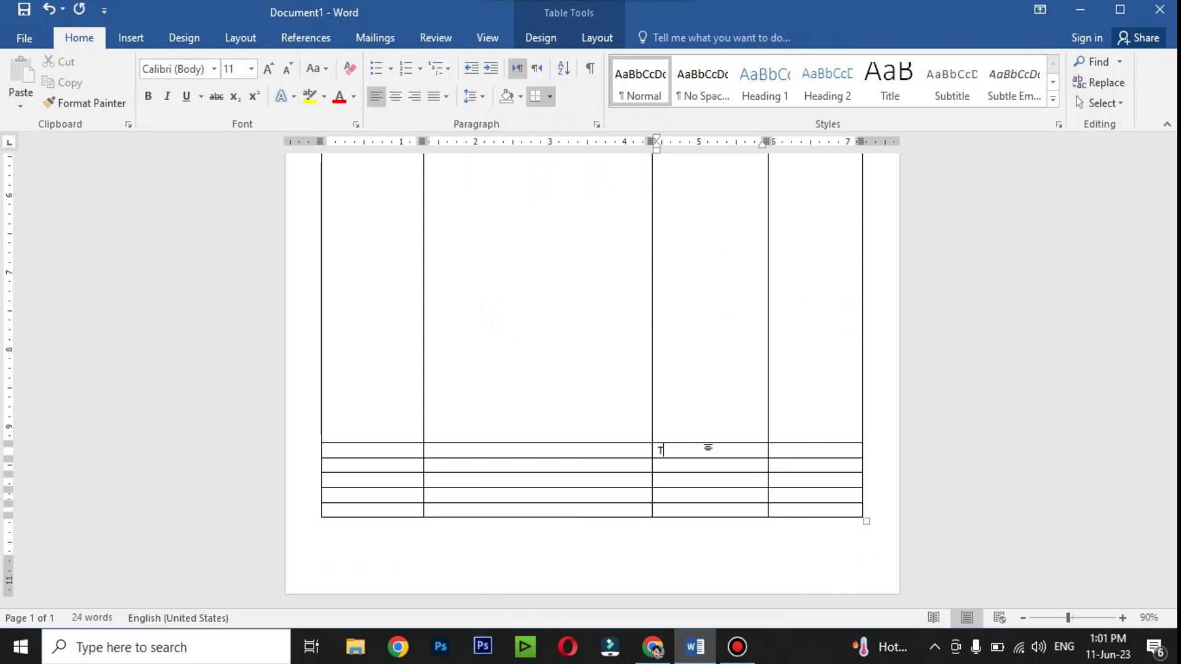
pyautogui.write('j')
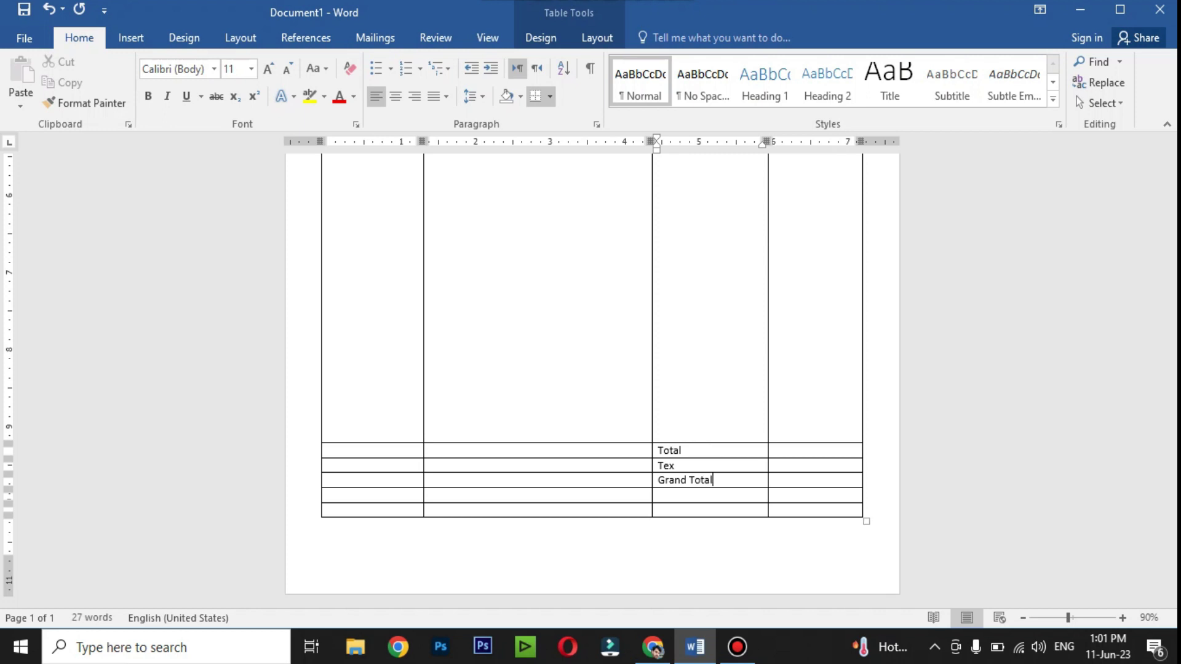
pyautogui.scroll(2, 668, 417)
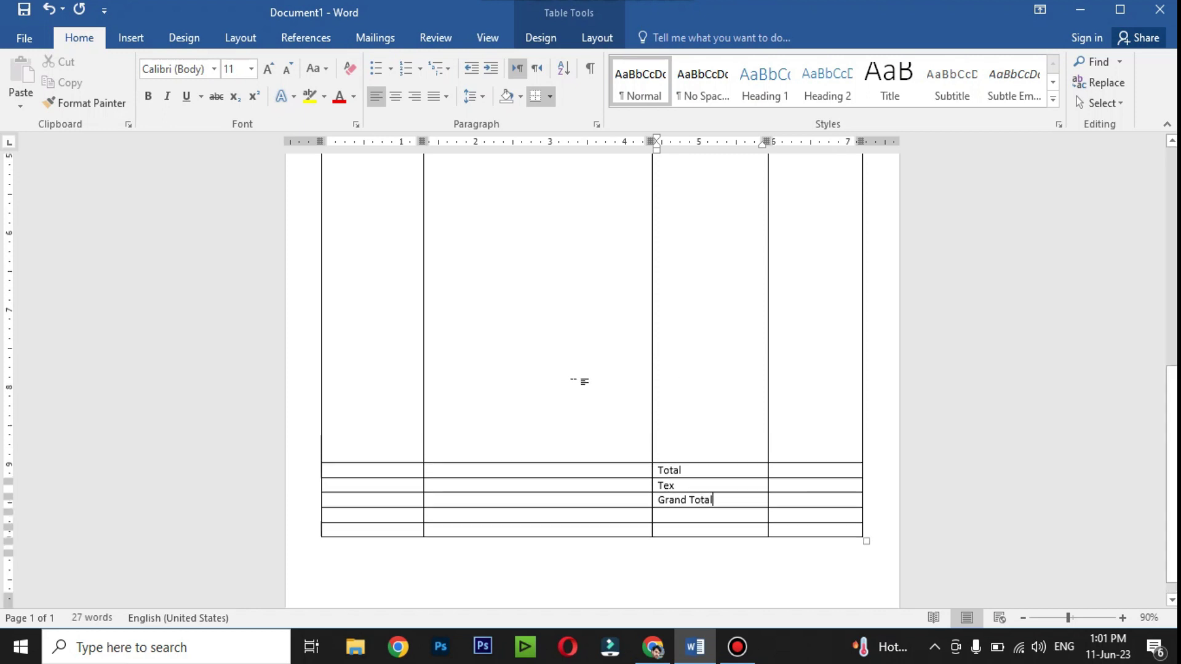
# Turn on the table Eraser and undo a stray erase near the table's bottom.
pyautogui.click(597, 38)
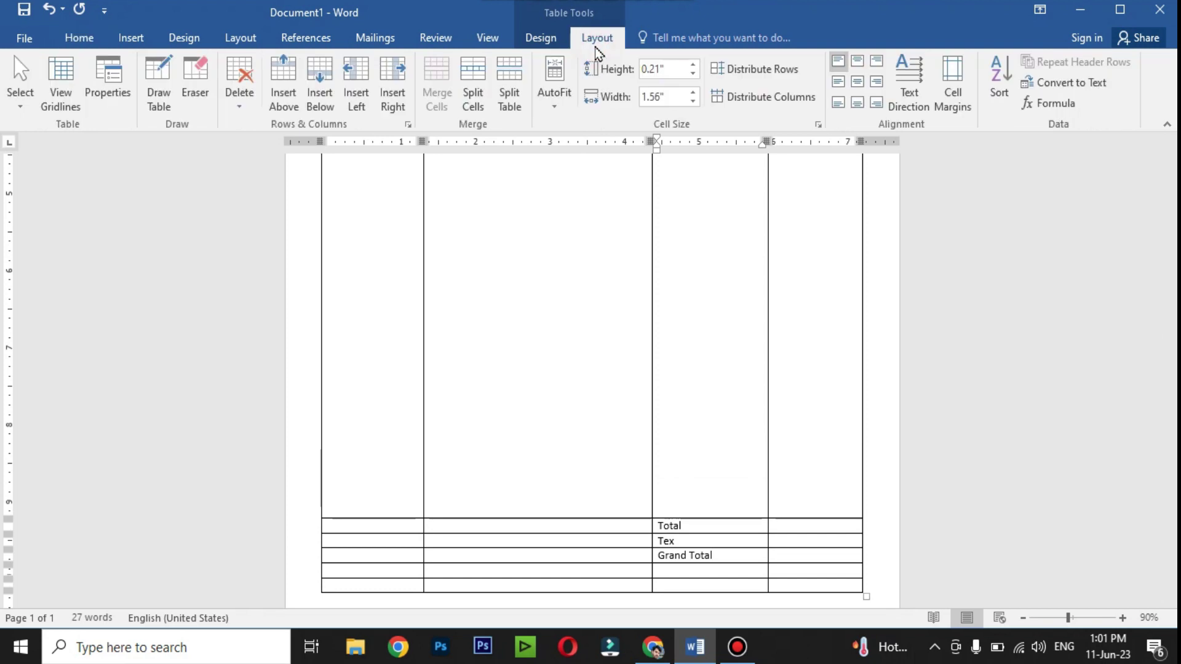
pyautogui.click(195, 80)
pyautogui.scroll(-2, 496, 326)
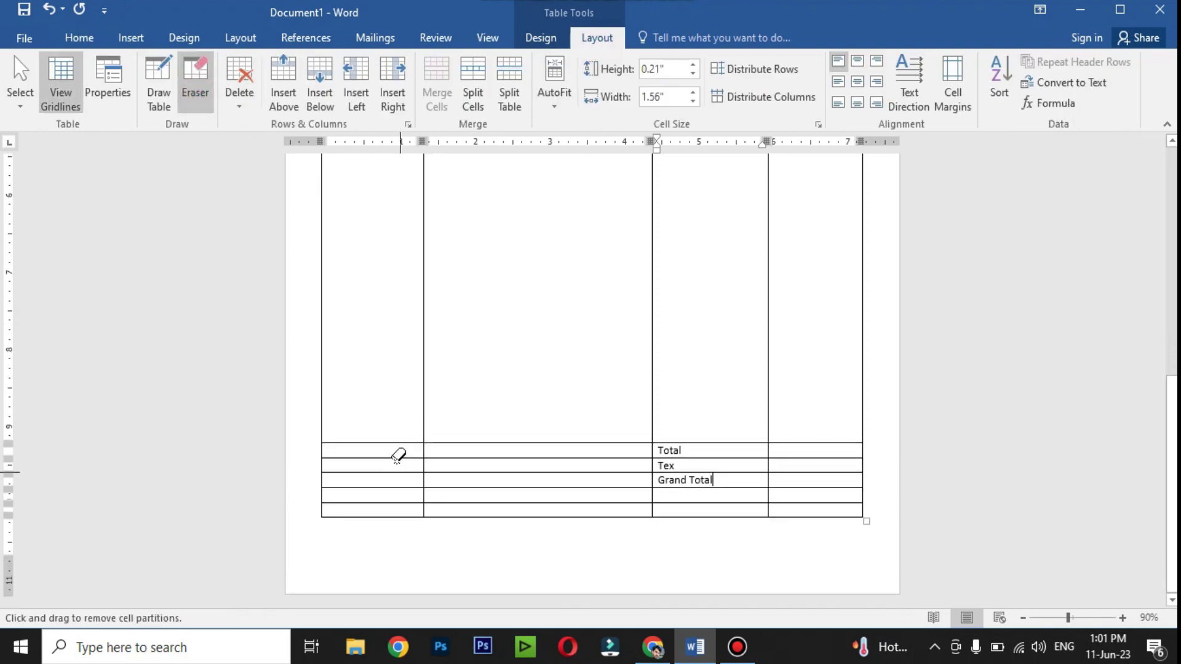
pyautogui.moveTo(394, 436); pyautogui.dragTo(414, 469)
pyautogui.scroll(10, 534, 458)
pyautogui.scroll(-4, 534, 459)
pyautogui.scroll(-4, 509, 438)
pyautogui.scroll(-3, 517, 442)
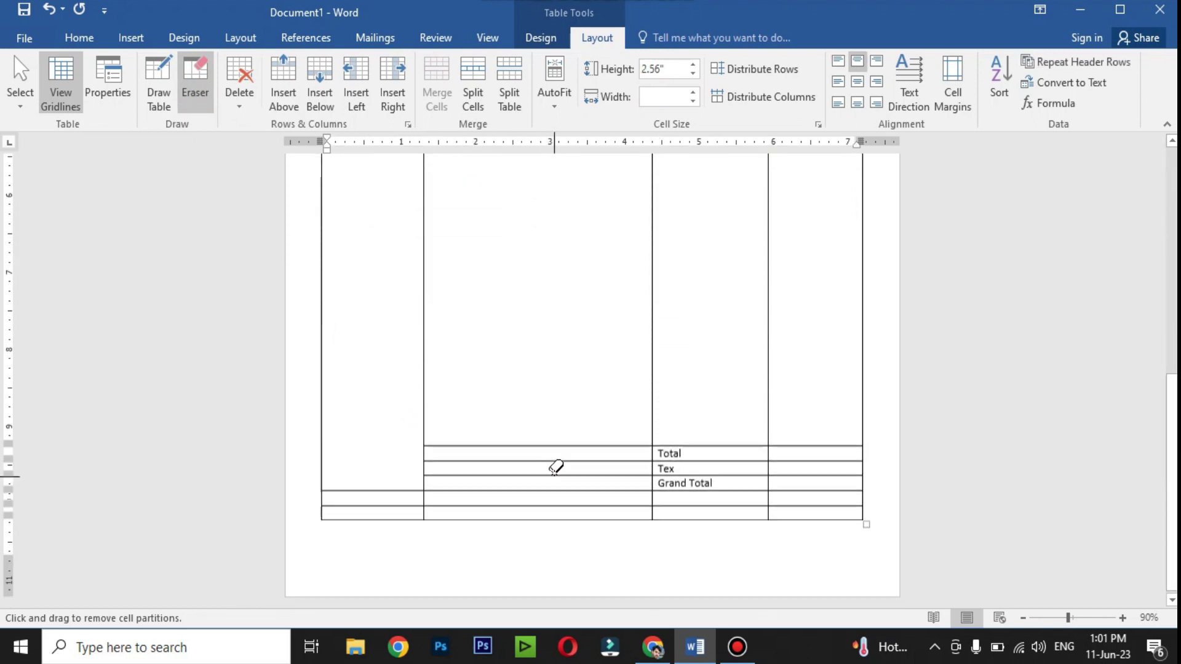
pyautogui.hotkey('ctrl', 'z')
pyautogui.scroll(-9, 515, 541)
pyautogui.scroll(-1, 517, 547)
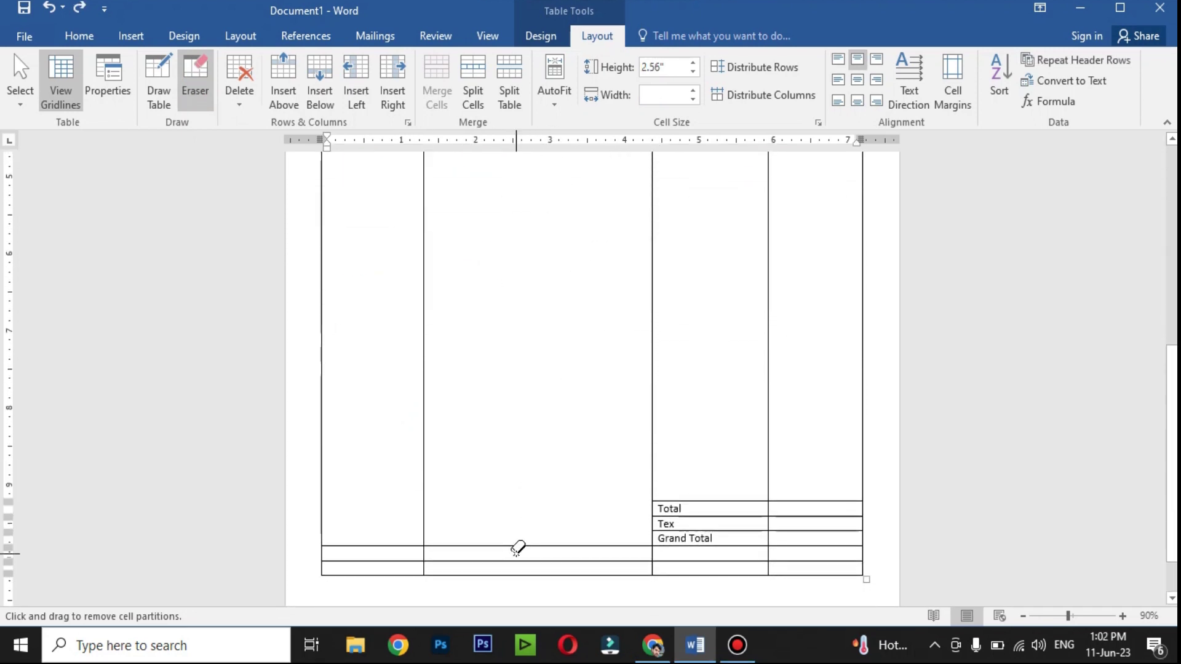
# Erase the bottom rows' dividers across all four columns to form one wide cell.
pyautogui.moveTo(408, 556); pyautogui.dragTo(409, 562)
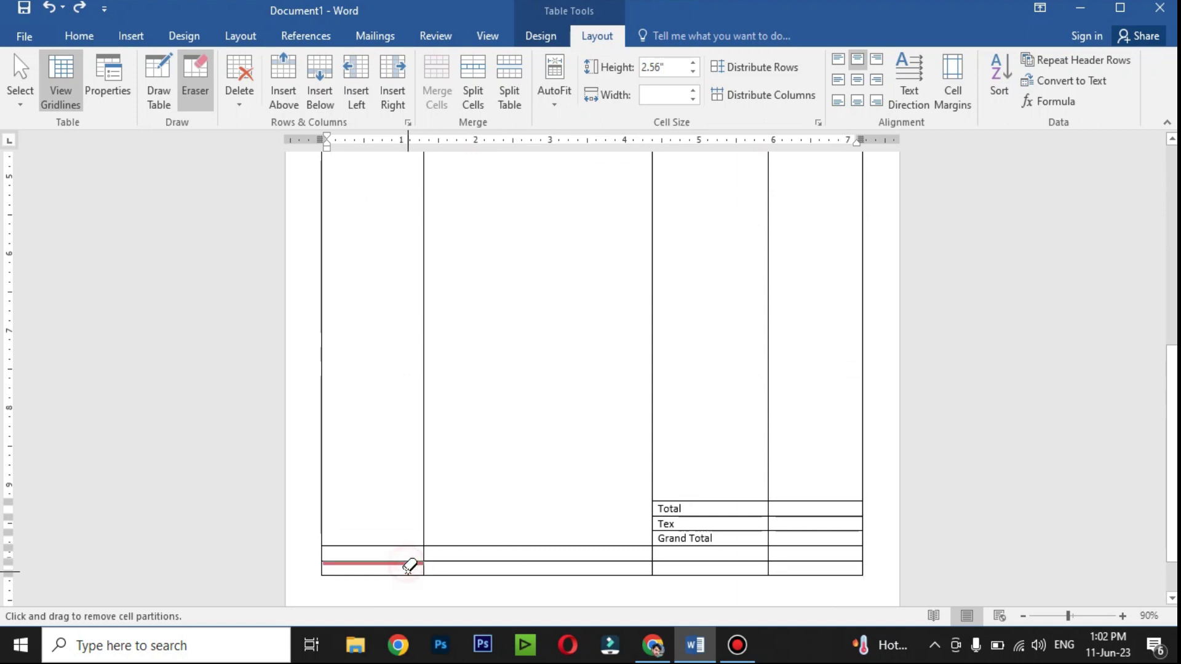
pyautogui.click(500, 561)
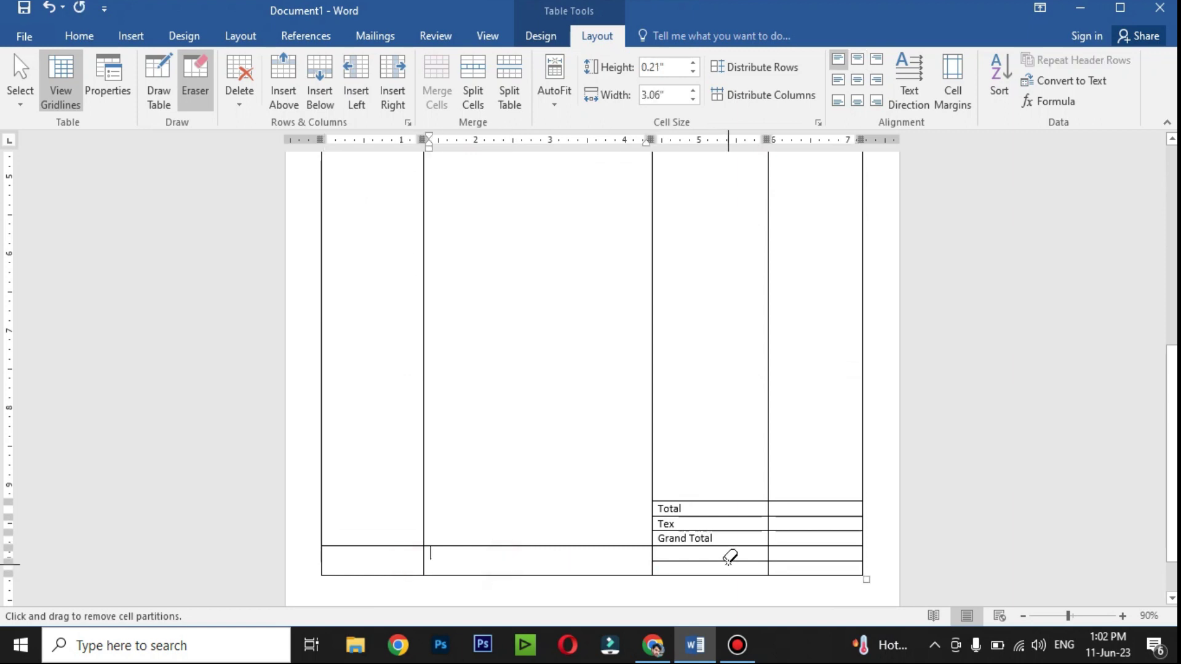
pyautogui.click(747, 560)
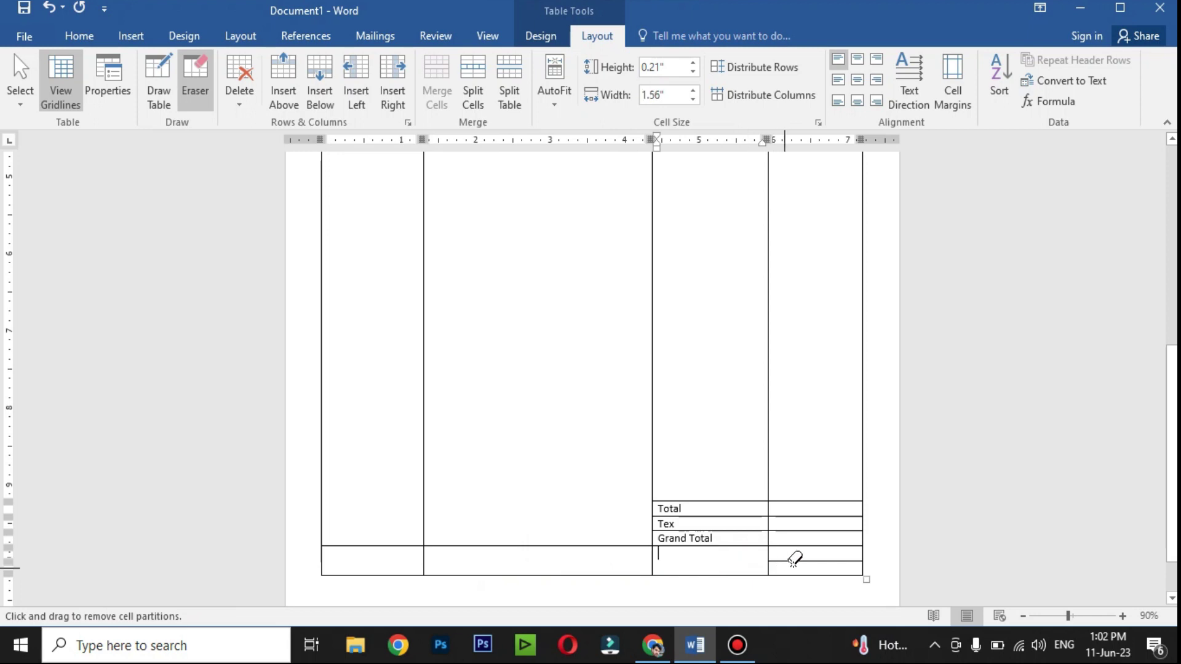
pyautogui.click(797, 561)
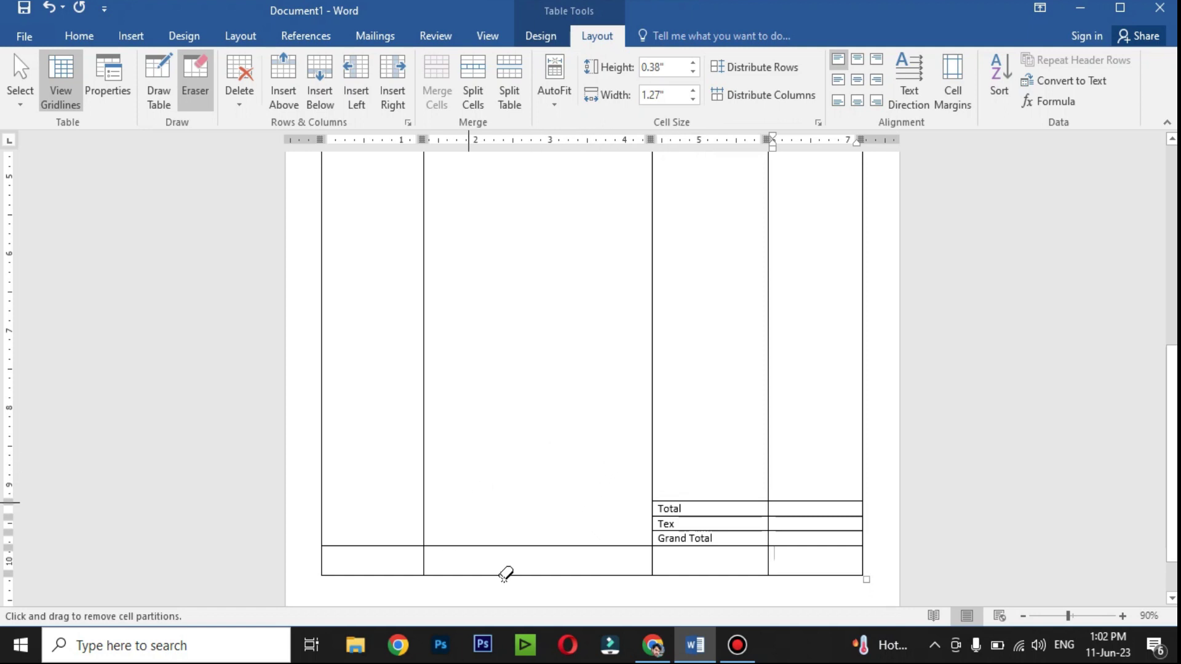
pyautogui.moveTo(419, 563); pyautogui.dragTo(769, 565)
pyautogui.scroll(-3, 677, 584)
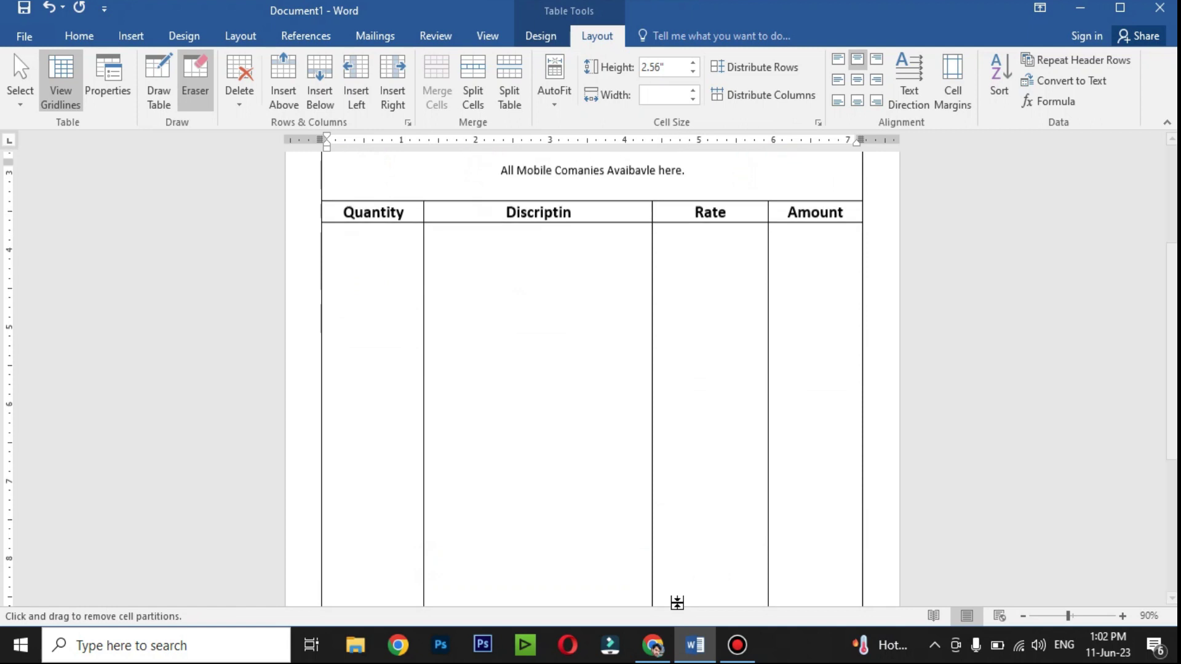
pyautogui.scroll(-3, 615, 522)
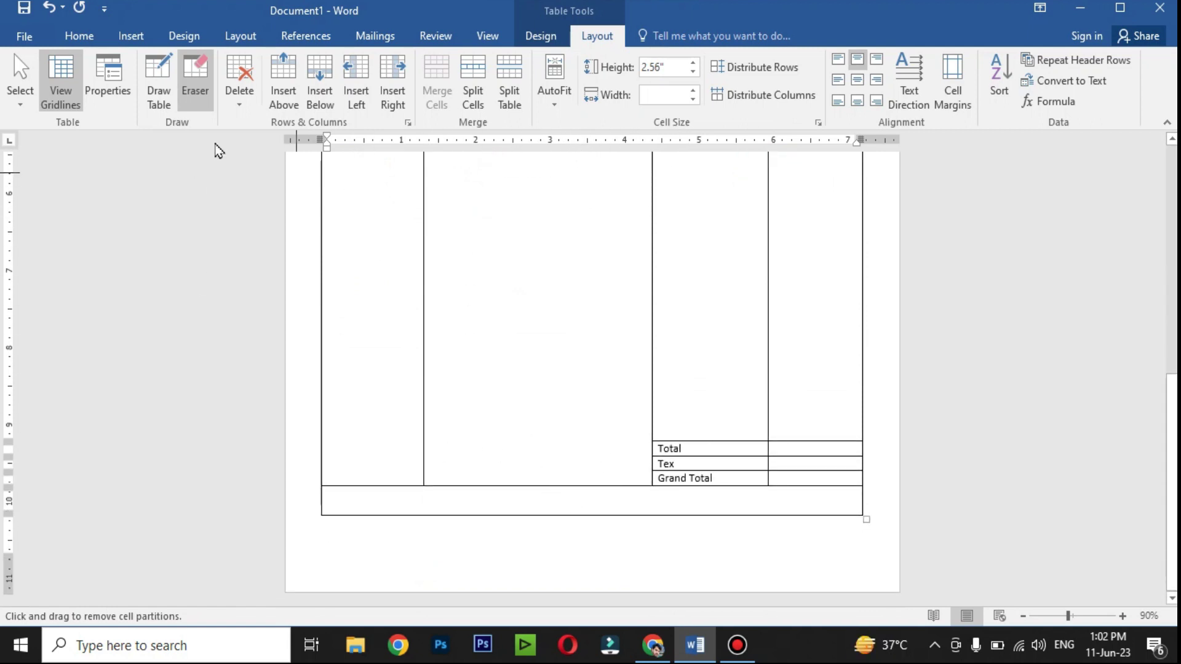
# Turn off the Eraser and add blank lines in the bottom cell.
pyautogui.click(193, 89)
pyautogui.click(422, 501)
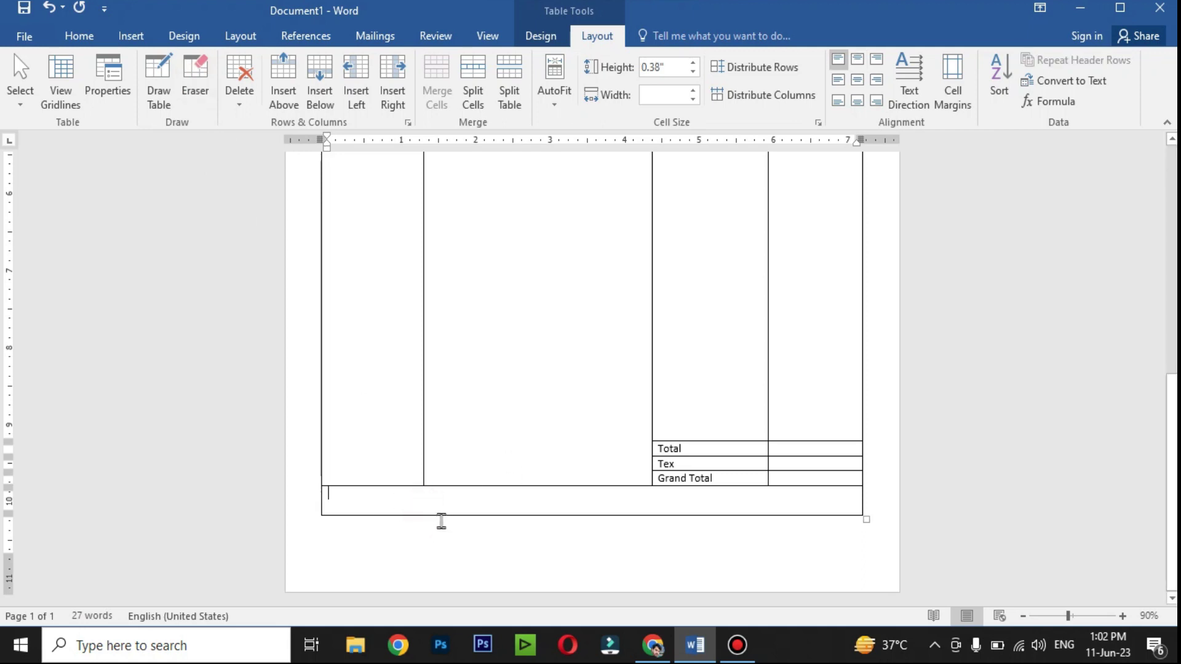
pyautogui.press('Return')
pyautogui.press('Return')
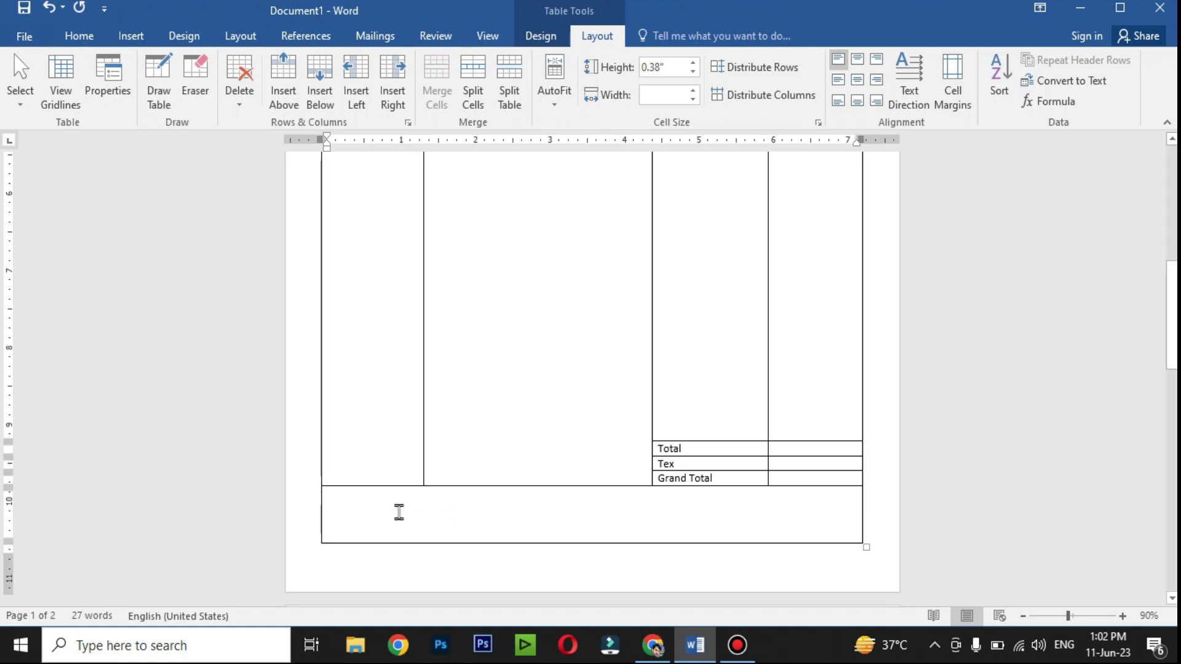
pyautogui.click(373, 508)
pyautogui.click(353, 497)
# Type the Note line on top and begin the Customer Sign and Owner Sign labels below.
pyautogui.write('Note:...')
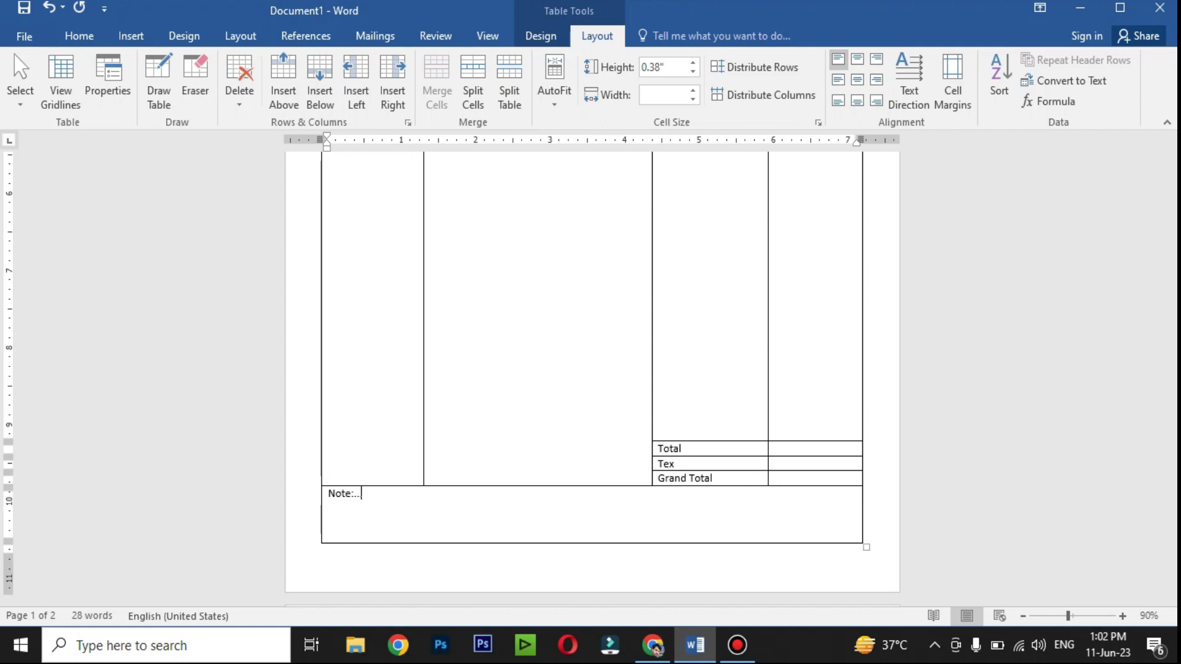
pyautogui.write('kfdfjfkdj')
pyautogui.click(347, 538)
pyautogui.write('Custo')
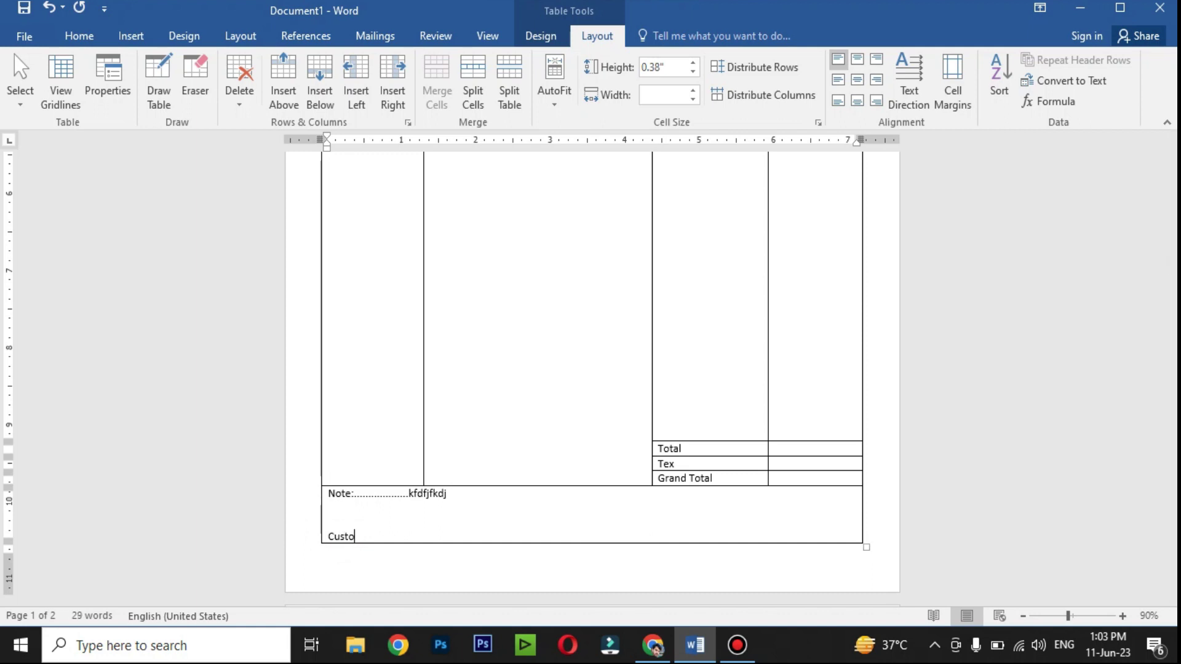
pyautogui.write(' S')
pyautogui.write('O')
pyautogui.write(' Sign')
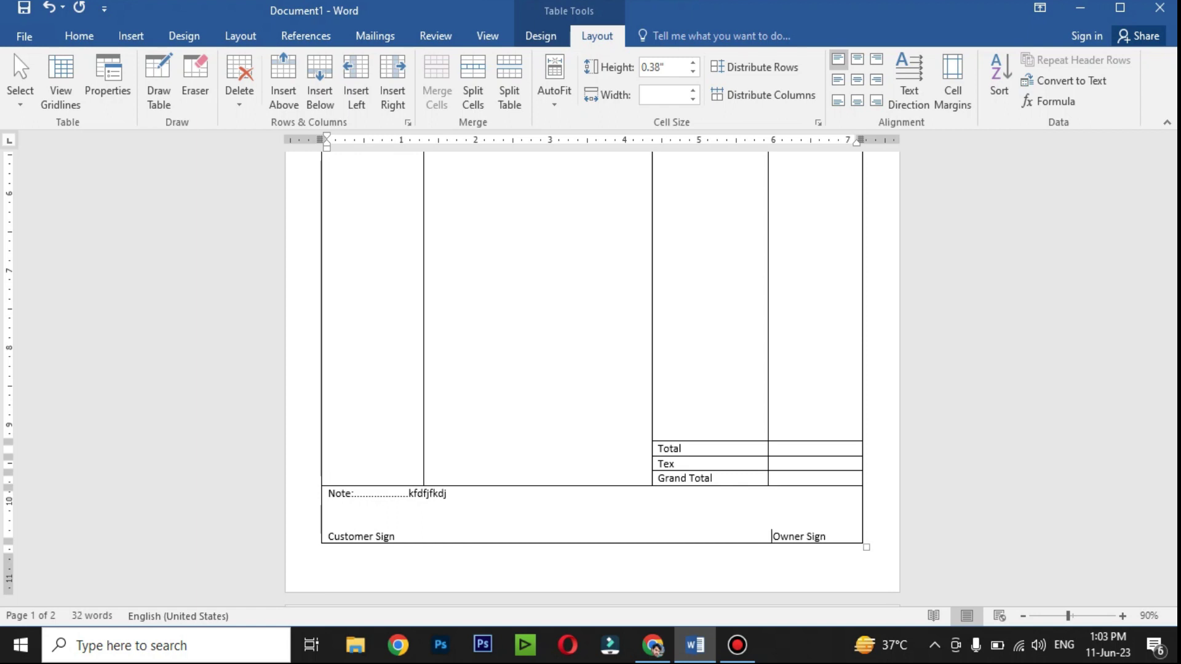
# Enlarge the Customer Sign and Owner Sign labels to size 12 and make them bold.
pyautogui.moveTo(778, 536); pyautogui.dragTo(834, 537)
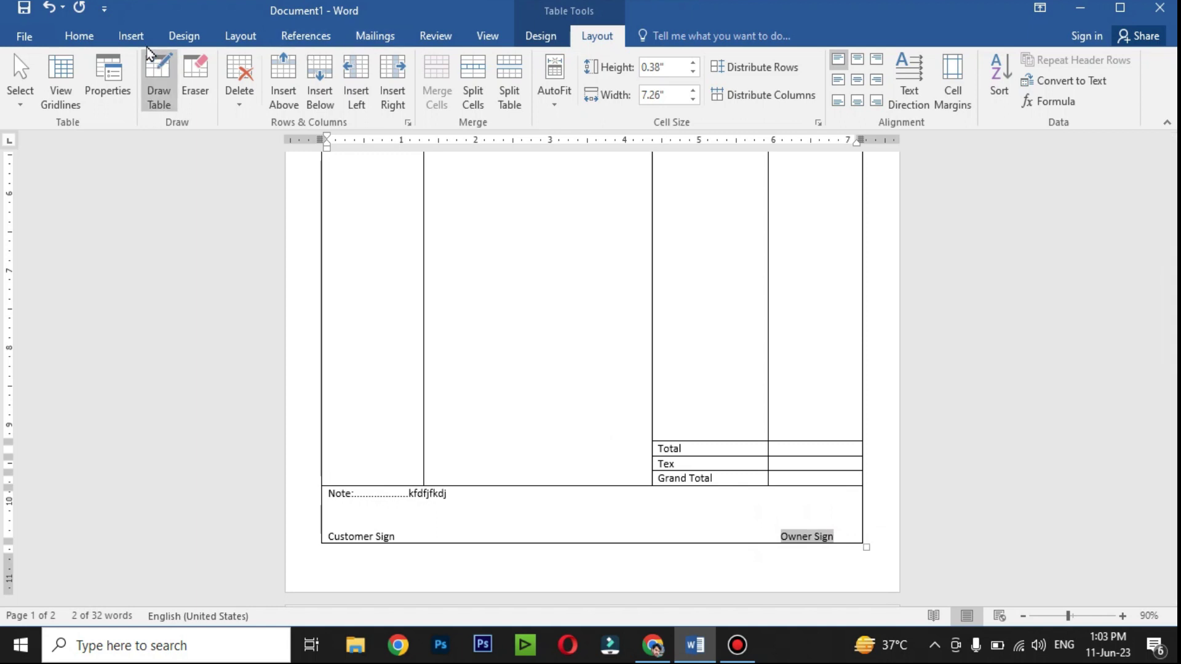
pyautogui.click(78, 35)
pyautogui.click(275, 68)
pyautogui.click(276, 69)
pyautogui.click(276, 69)
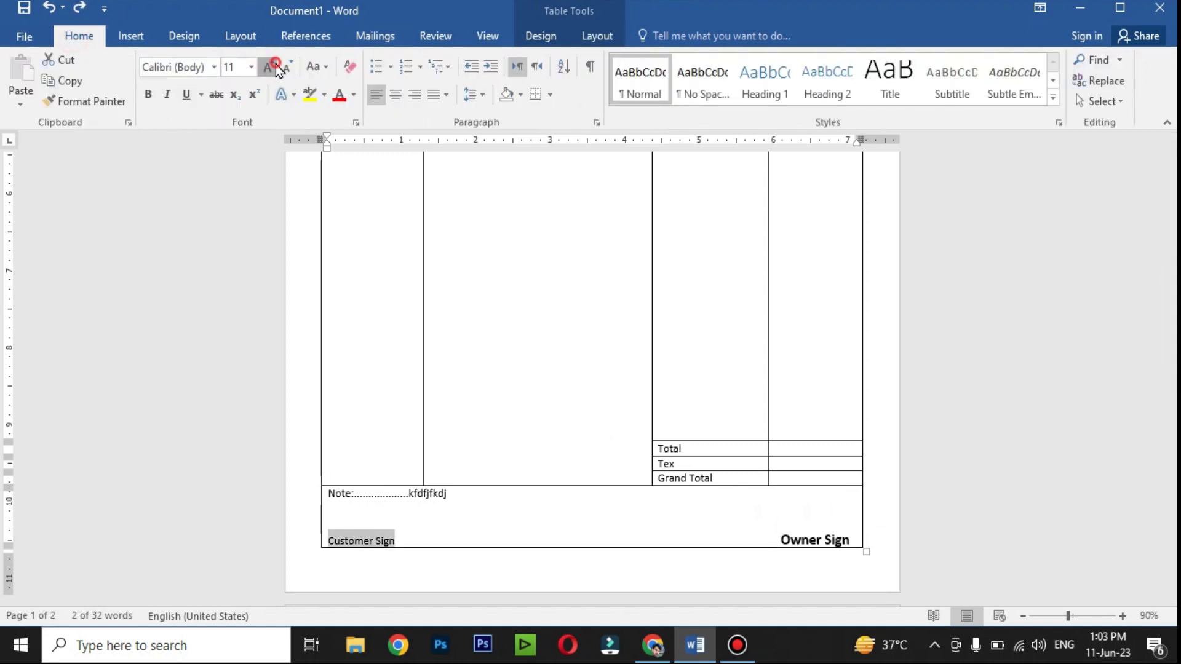
pyautogui.click(276, 69)
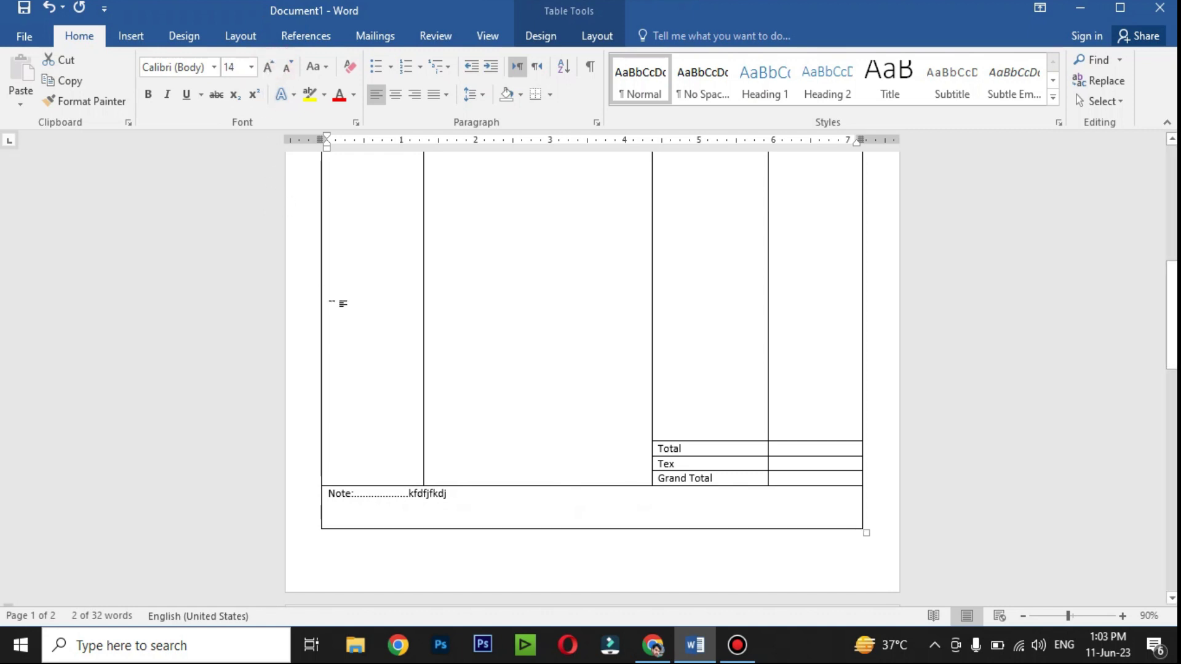
pyautogui.hotkey('ctrl', 'z')
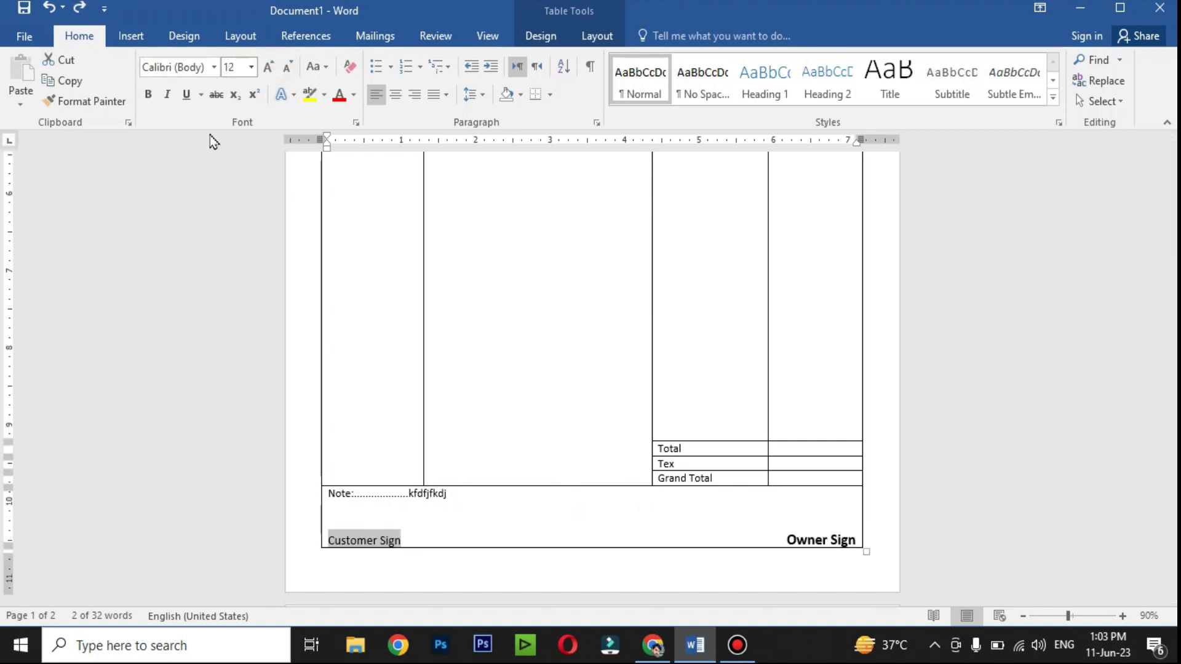
pyautogui.click(148, 94)
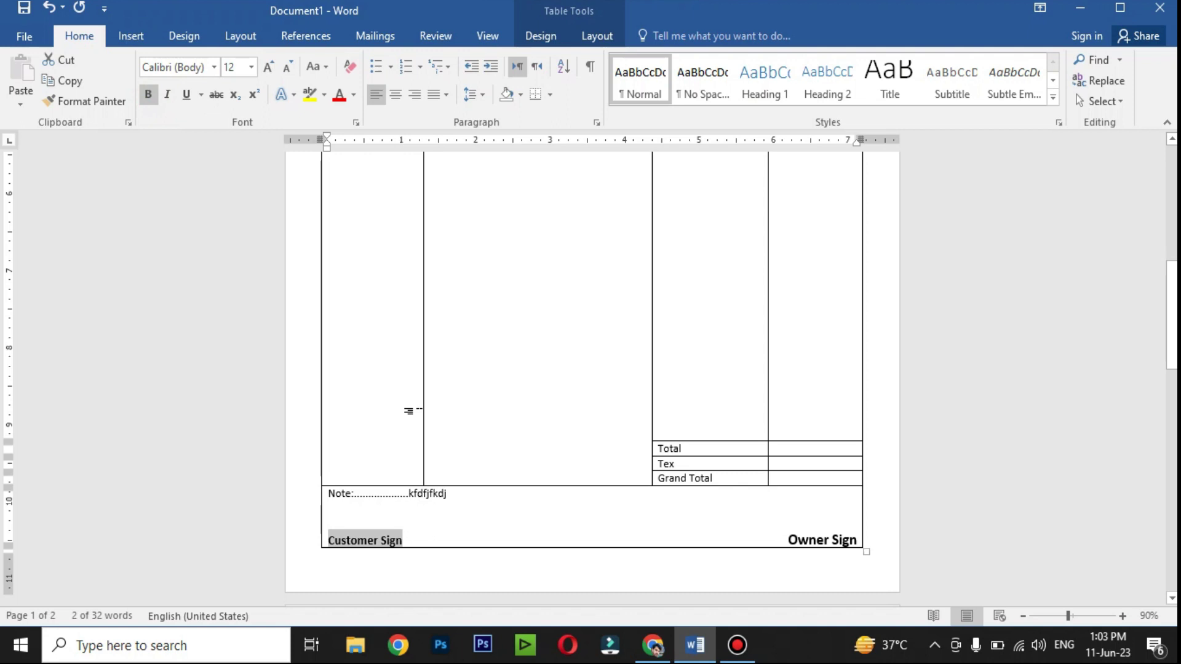
pyautogui.click(483, 537)
pyautogui.click(482, 537)
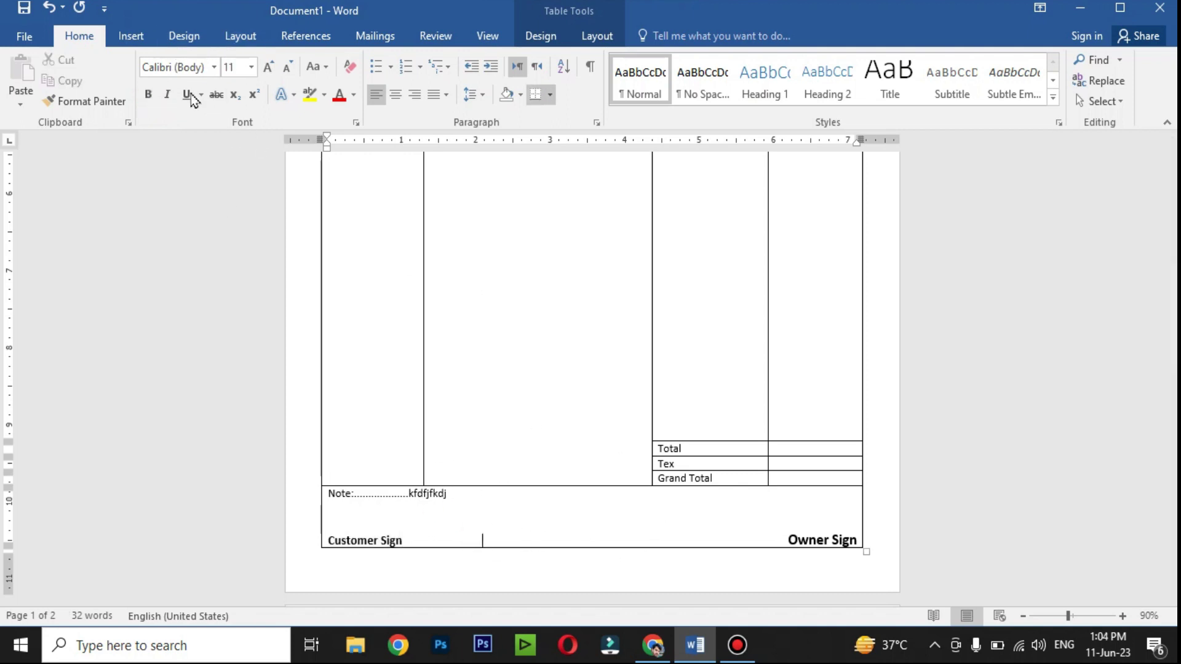
# Draw a straight line above Customer Sign and give it the plain black style.
pyautogui.click(131, 36)
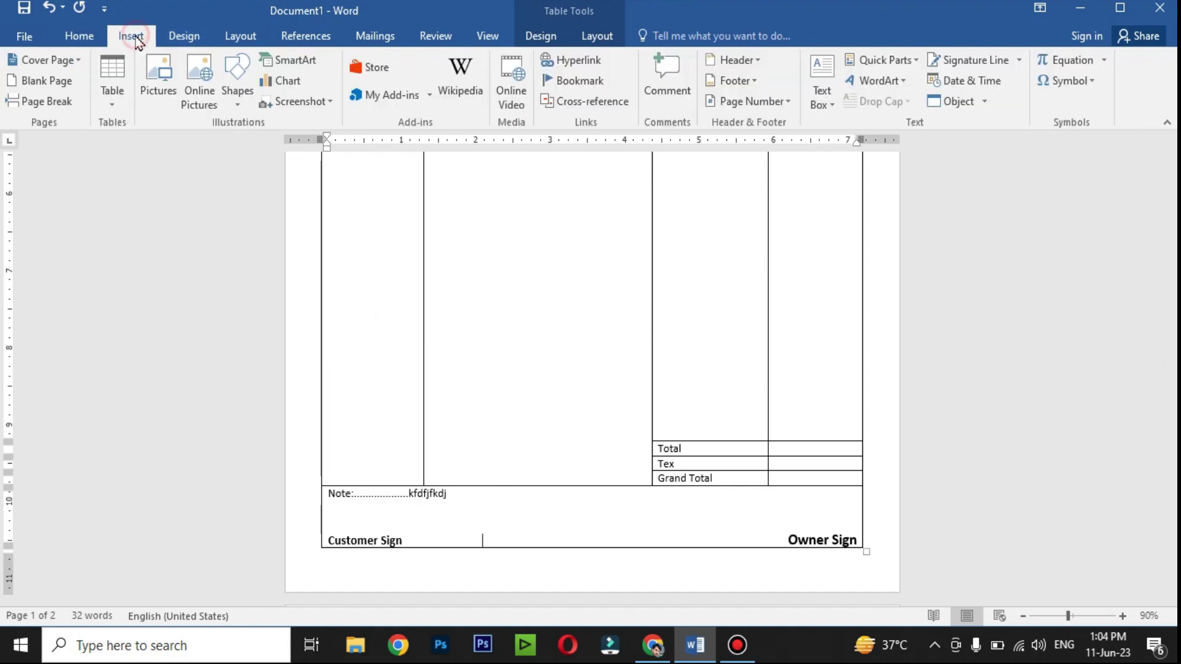
pyautogui.click(237, 77)
pyautogui.click(232, 184)
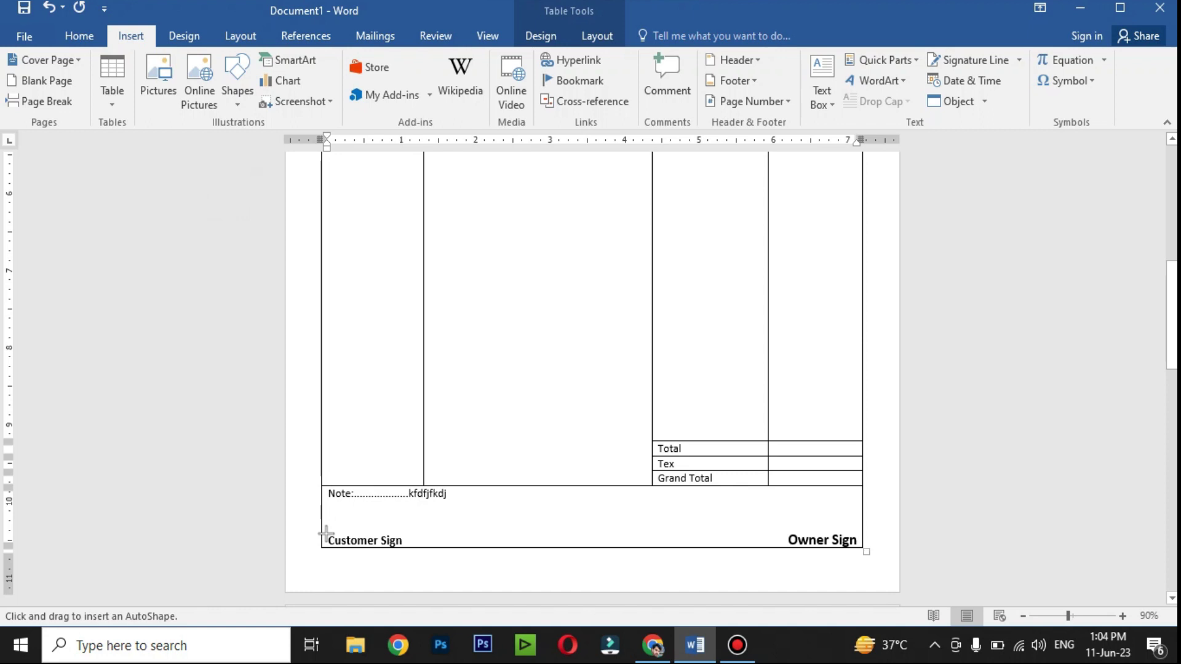
pyautogui.moveTo(328, 528); pyautogui.dragTo(390, 529)
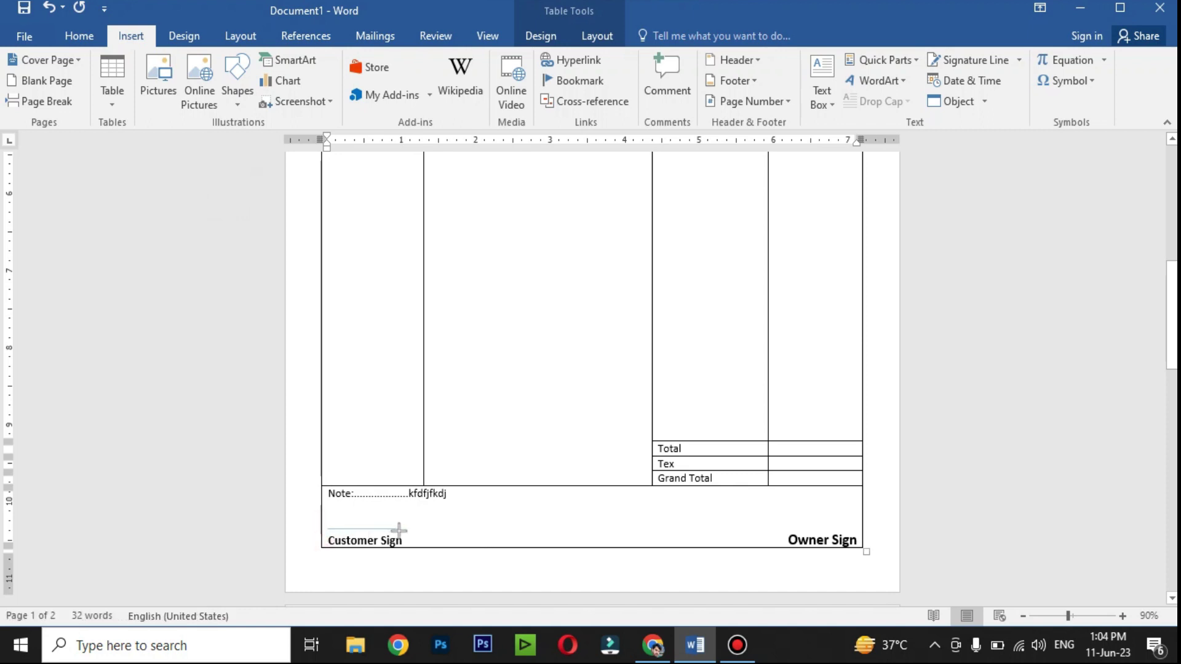
pyautogui.moveTo(401, 530); pyautogui.dragTo(400, 529)
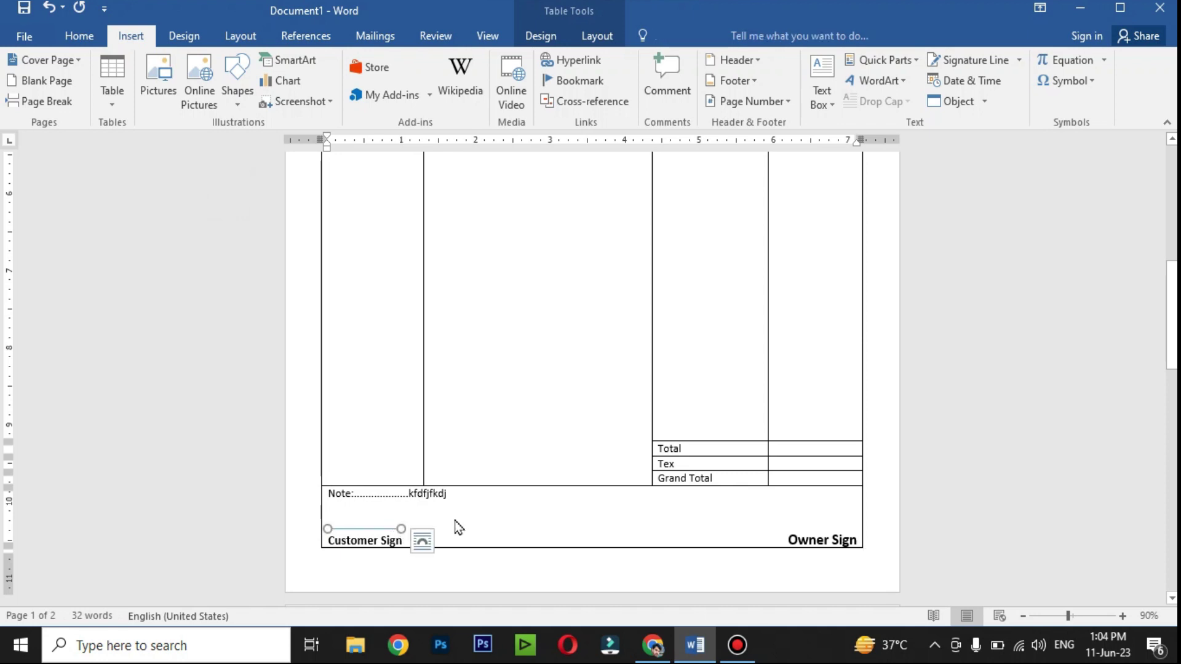
pyautogui.click(245, 83)
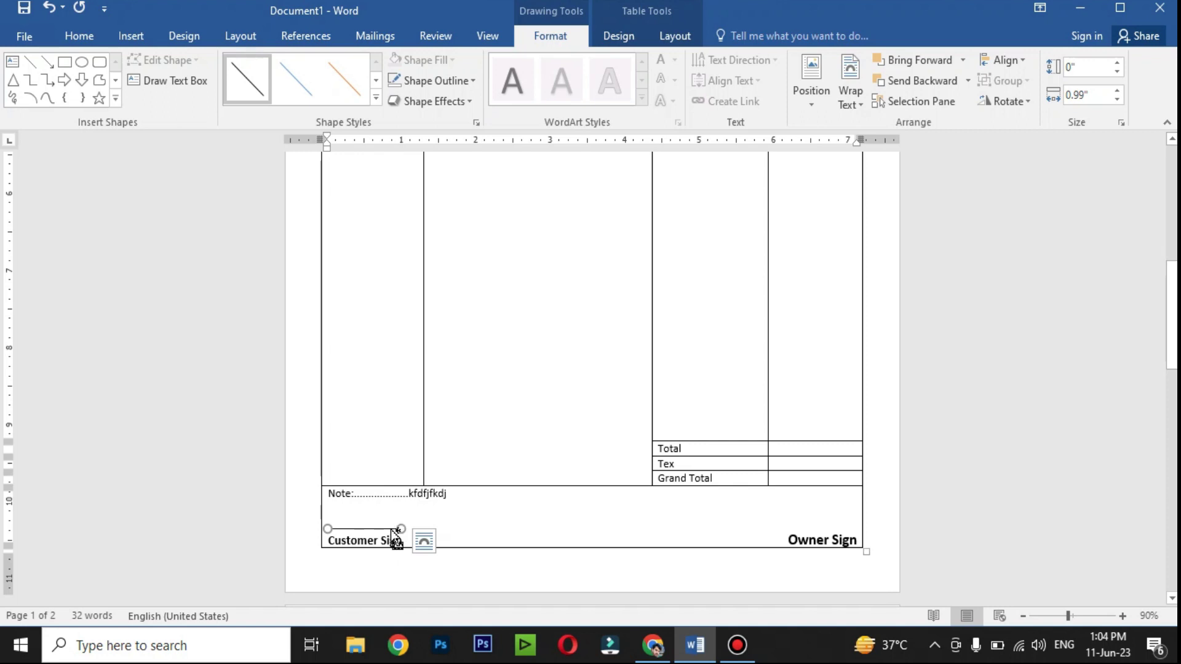
# Place a copy of the signature line above Owner Sign.
pyautogui.moveTo(393, 528)
pyautogui.mouseDown()
pyautogui.moveTo(709, 542)
pyautogui.moveTo(831, 527)
pyautogui.mouseUp()
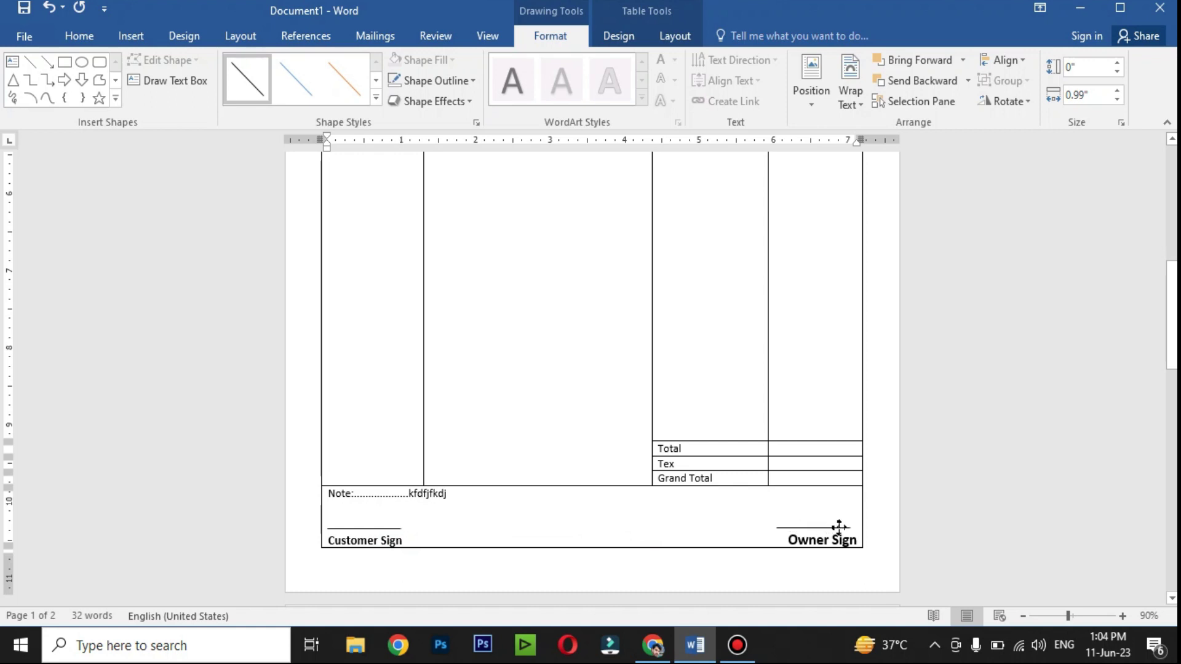
pyautogui.moveTo(840, 527); pyautogui.dragTo(840, 527)
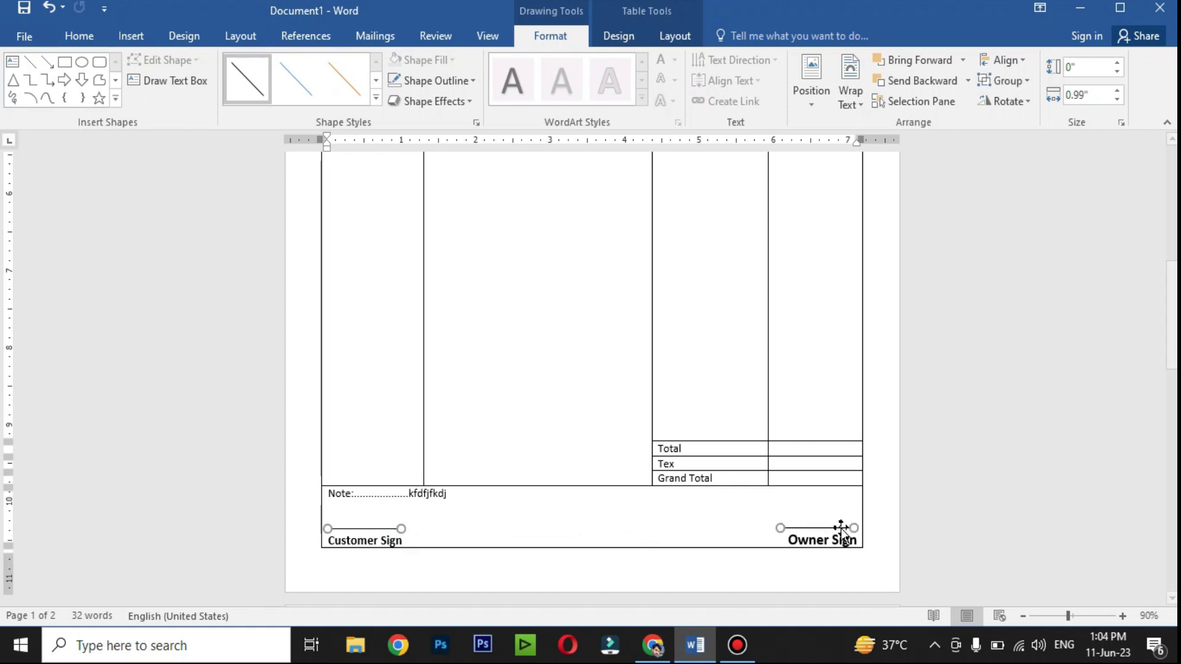
pyautogui.hotkey('ctrl', 'z')
pyautogui.click(686, 522)
pyautogui.scroll(1, 694, 518)
pyautogui.scroll(5, 689, 516)
pyautogui.scroll(5, 689, 516)
pyautogui.scroll(-12, 676, 508)
pyautogui.scroll(5, 650, 445)
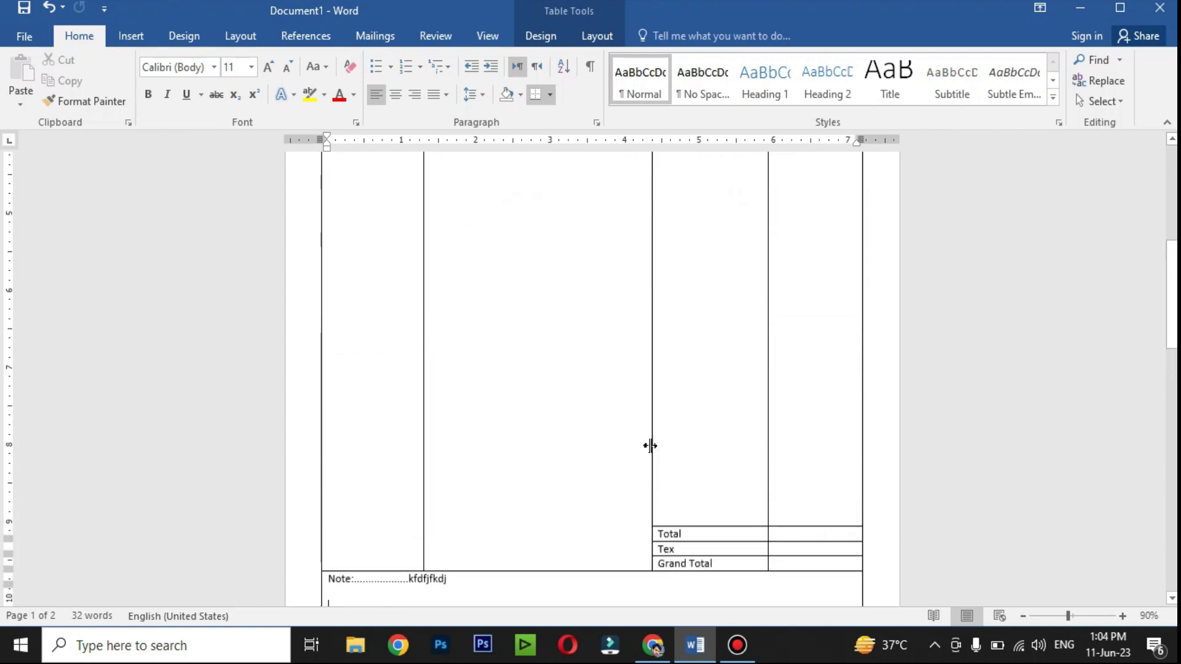
pyautogui.scroll(5, 650, 445)
pyautogui.scroll(2, 650, 445)
pyautogui.scroll(2, 650, 446)
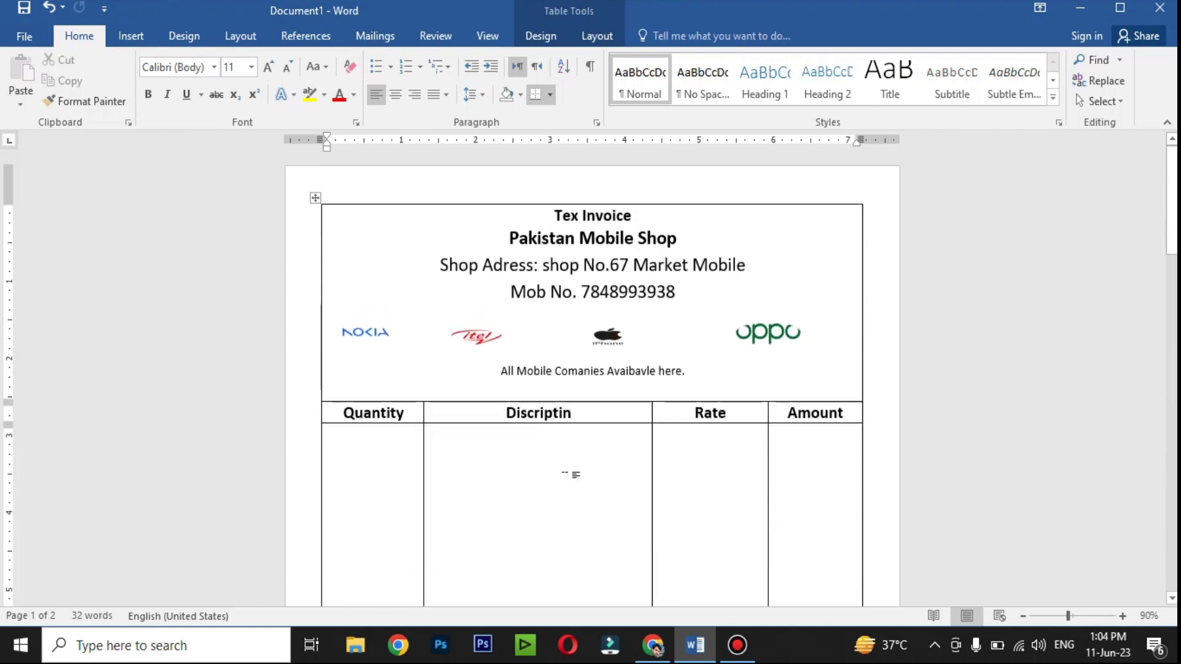
pyautogui.scroll(-2, 622, 418)
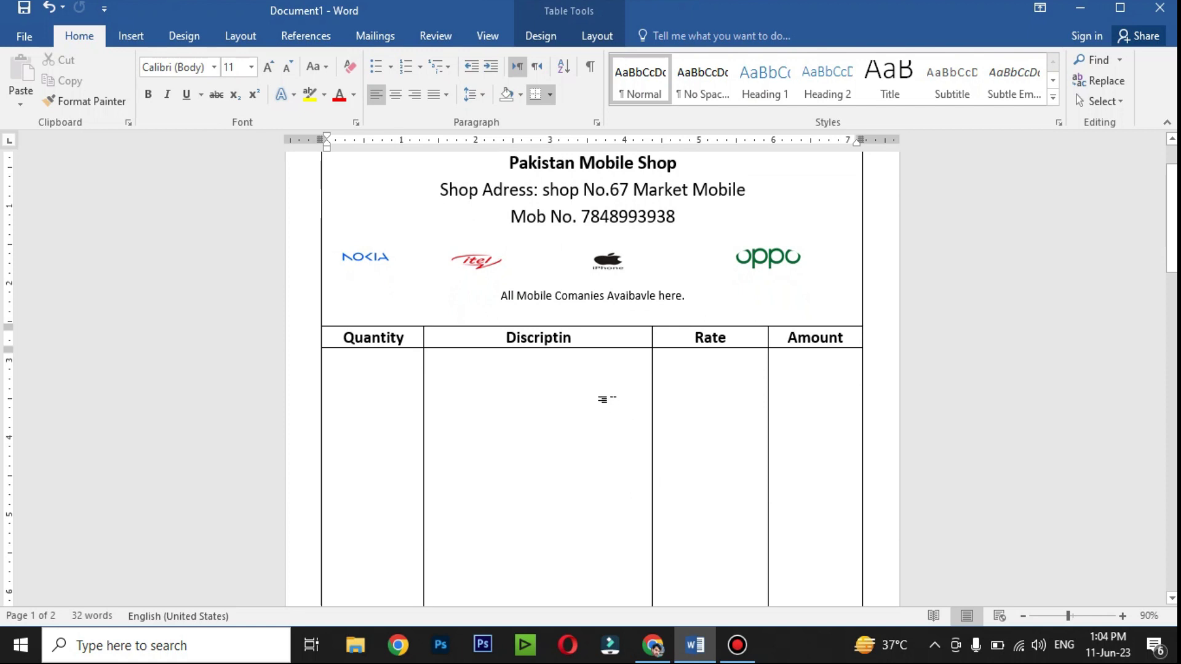
pyautogui.scroll(2, 609, 400)
pyautogui.click(184, 35)
pyautogui.click(1079, 80)
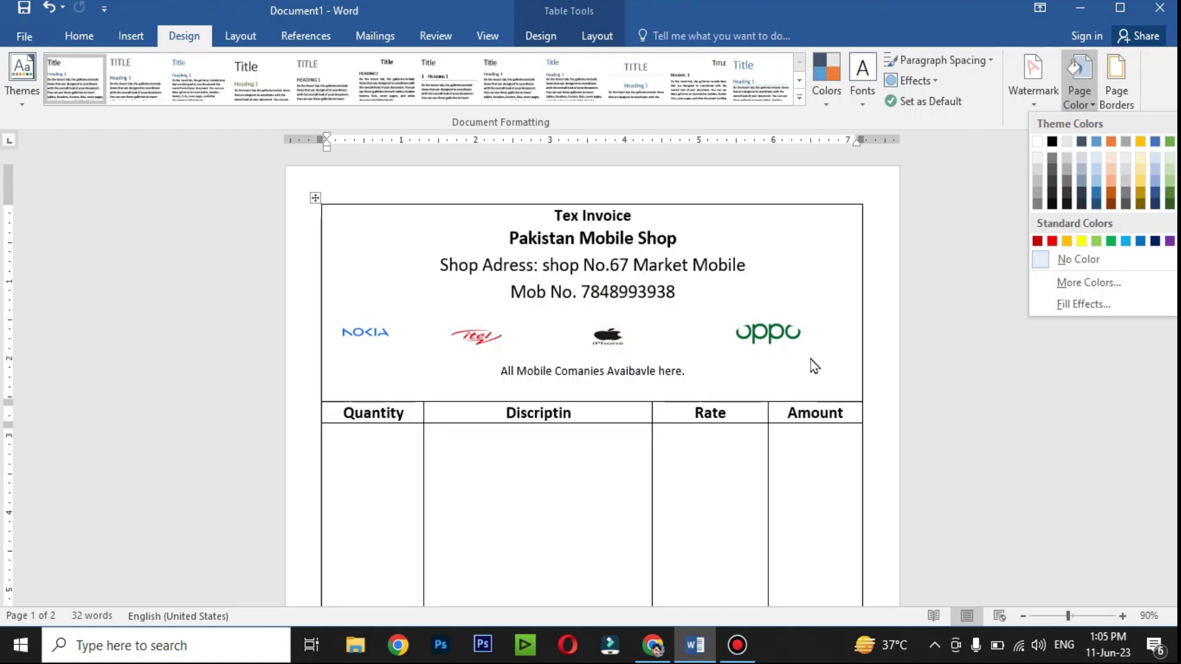
pyautogui.click(762, 369)
pyautogui.scroll(-3, 614, 388)
pyautogui.scroll(-3, 613, 389)
pyautogui.scroll(-2, 613, 388)
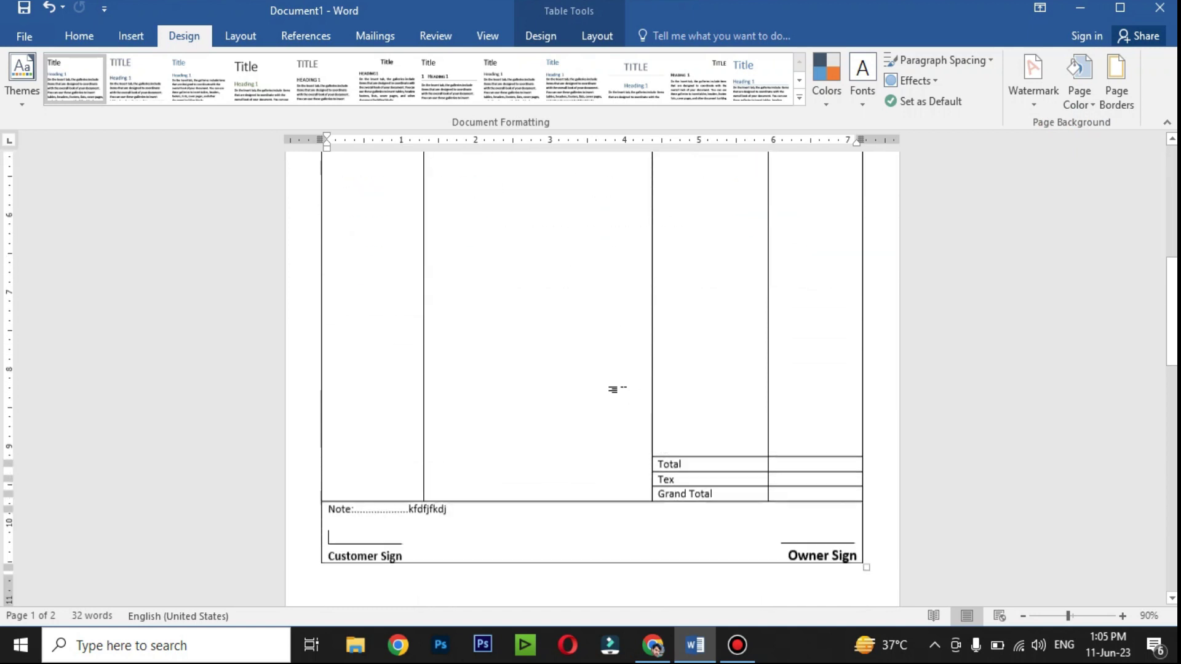
pyautogui.scroll(2, 613, 389)
pyautogui.scroll(3, 615, 390)
pyautogui.scroll(3, 621, 392)
pyautogui.scroll(1, 624, 394)
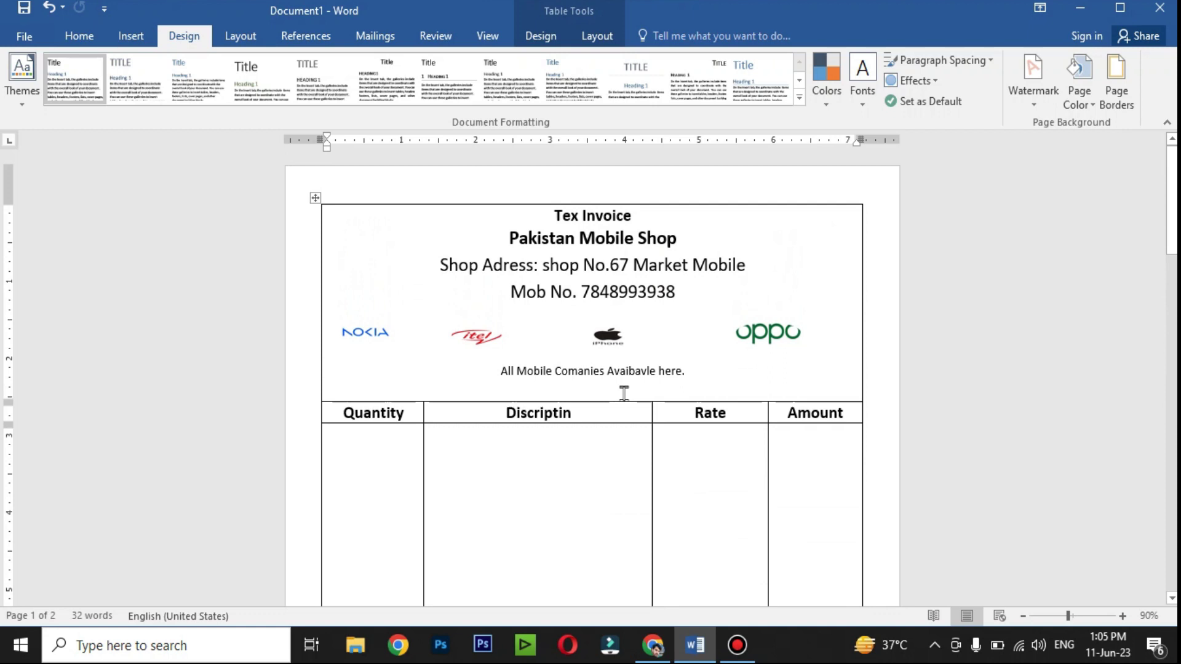